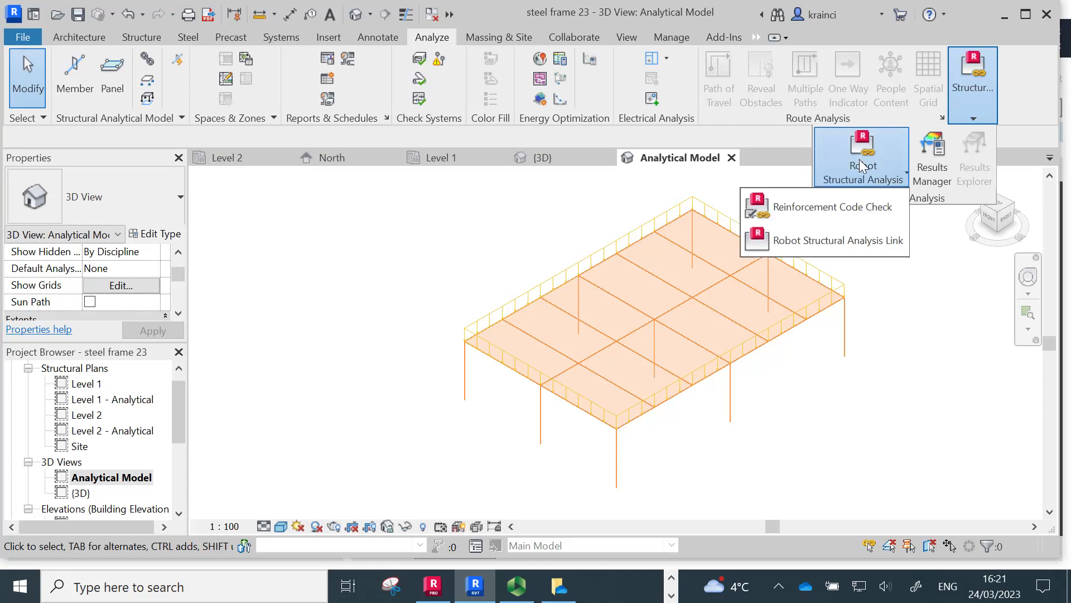
Step: Send the analytical model to Robot Structural Analysis using direct integration and switch to Robot
{"action": "left_click", "coordinate": [815, 241]}
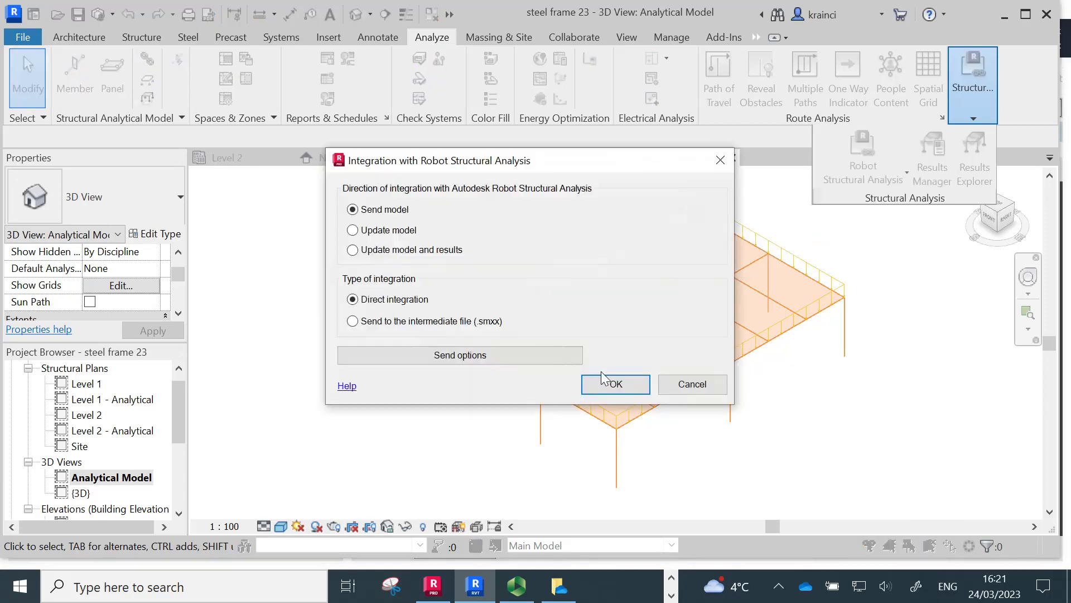
{"action": "left_click", "coordinate": [591, 387]}
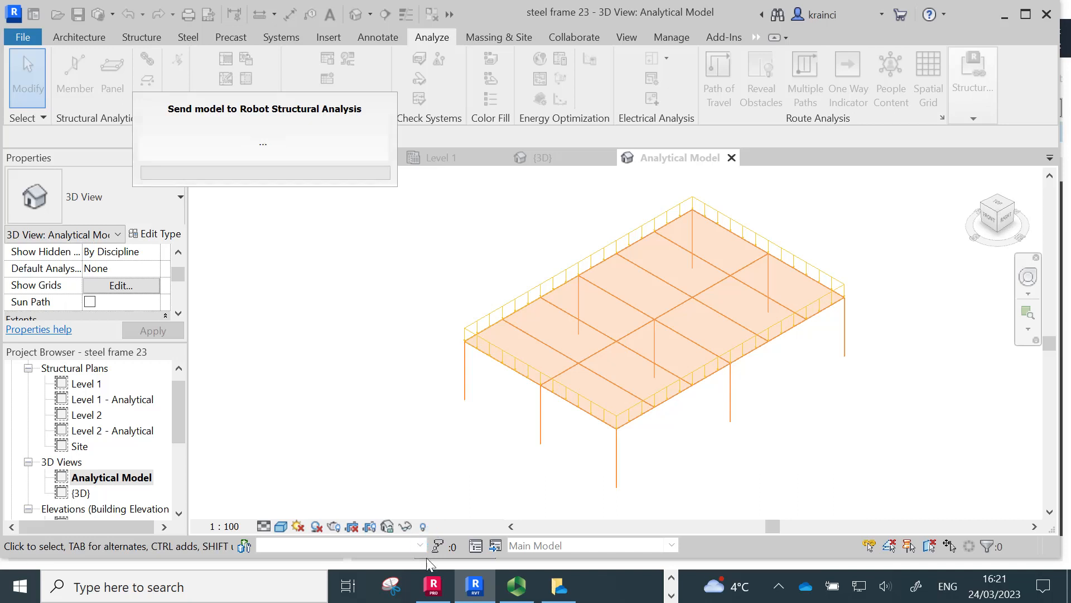
{"action": "mouse_move", "coordinate": [435, 592]}
{"action": "left_click", "coordinate": [433, 590]}
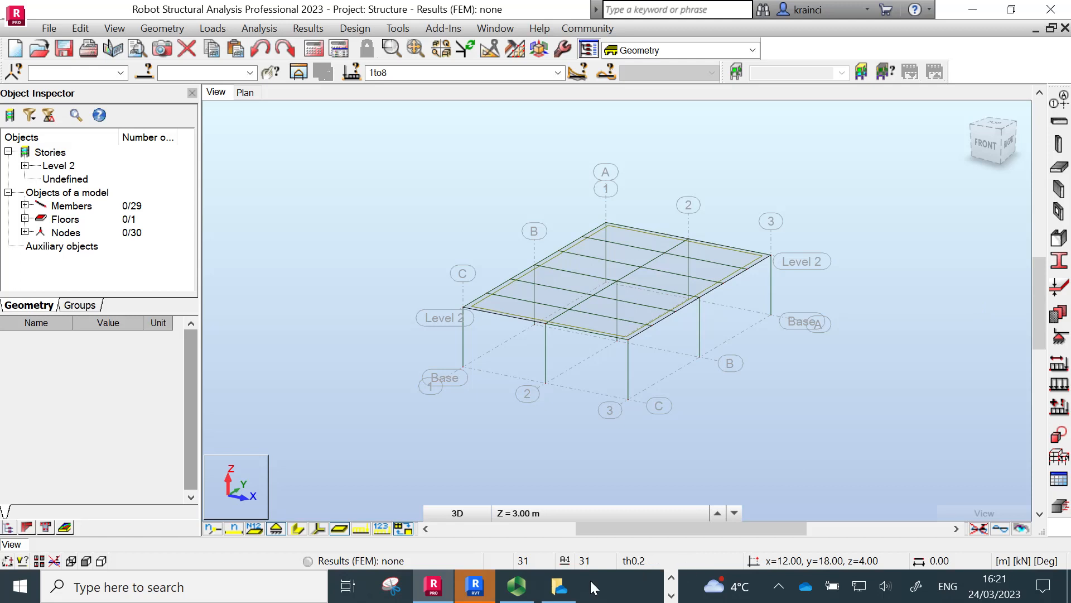
Step: Dismiss the warnings report in Revit without viewing it and go back to the transferred model in Robot Structural Analysis
{"action": "left_click", "coordinate": [475, 586]}
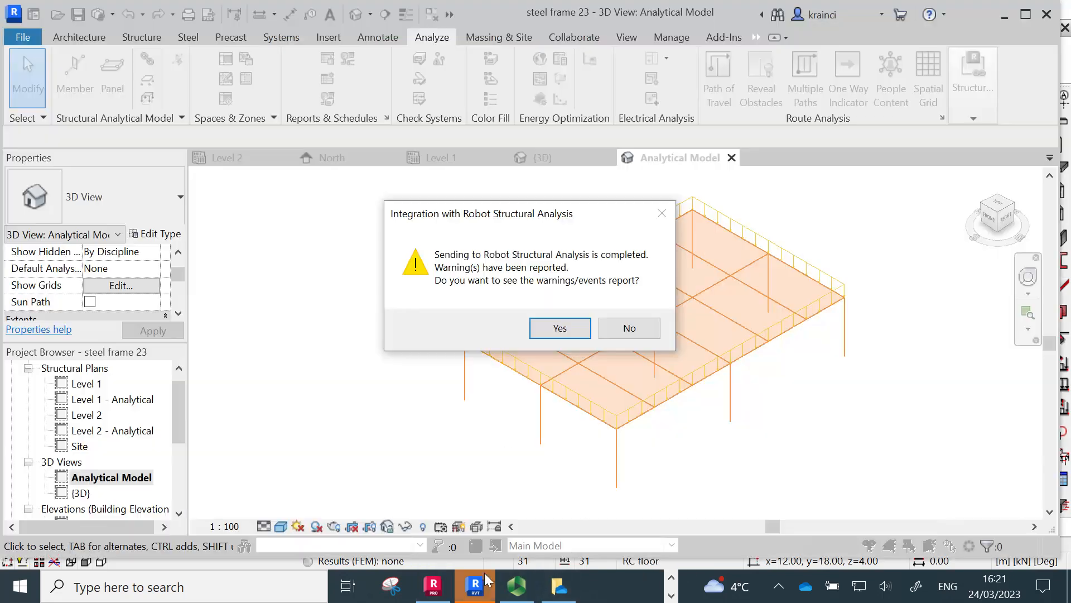
{"action": "left_click", "coordinate": [645, 329]}
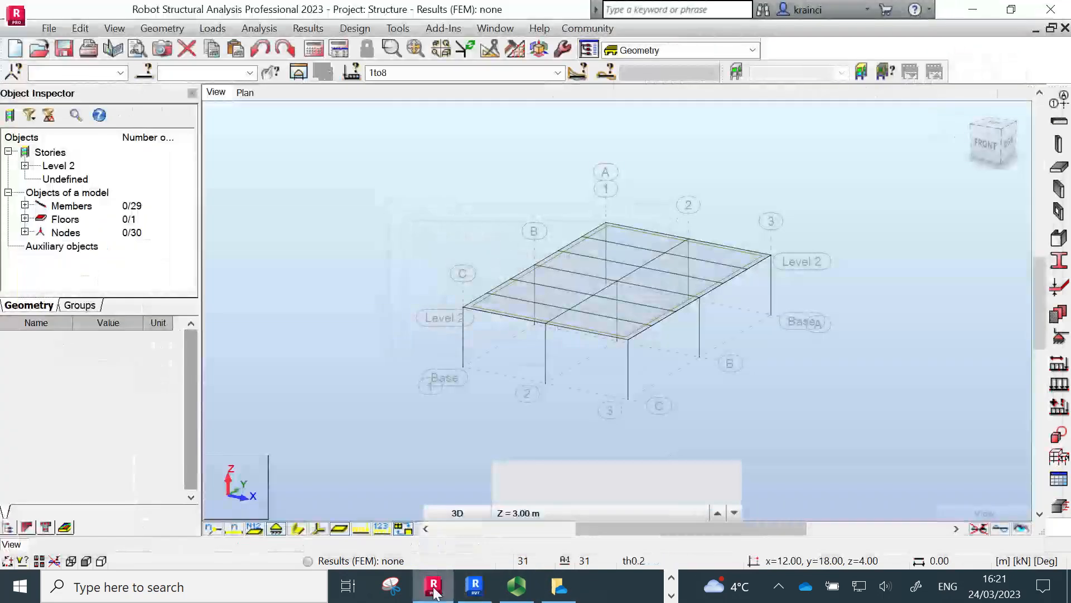
{"action": "left_click", "coordinate": [475, 586]}
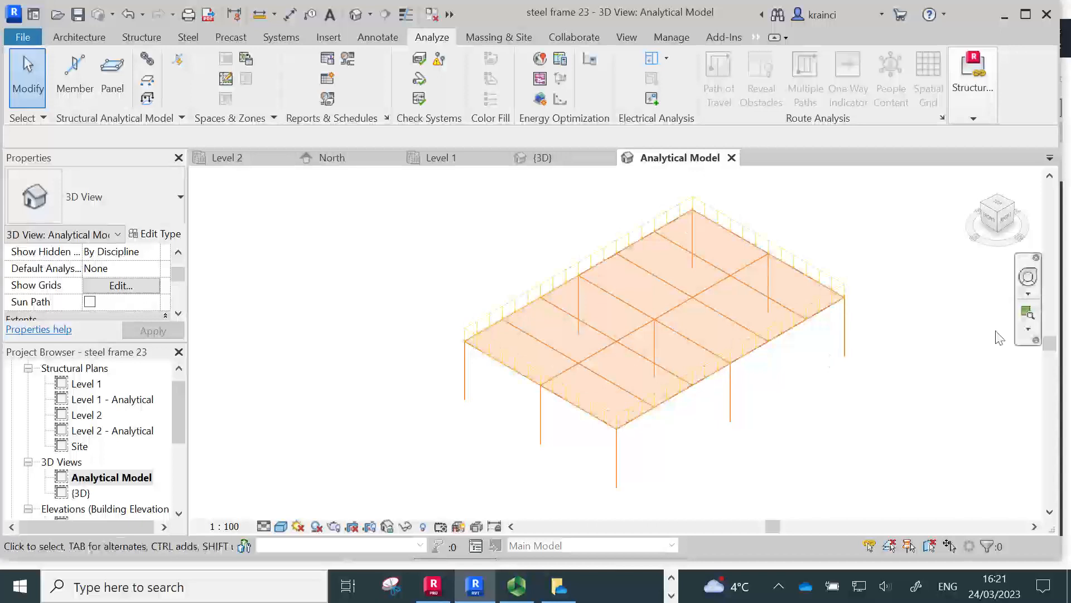
{"action": "left_click", "coordinate": [435, 587]}
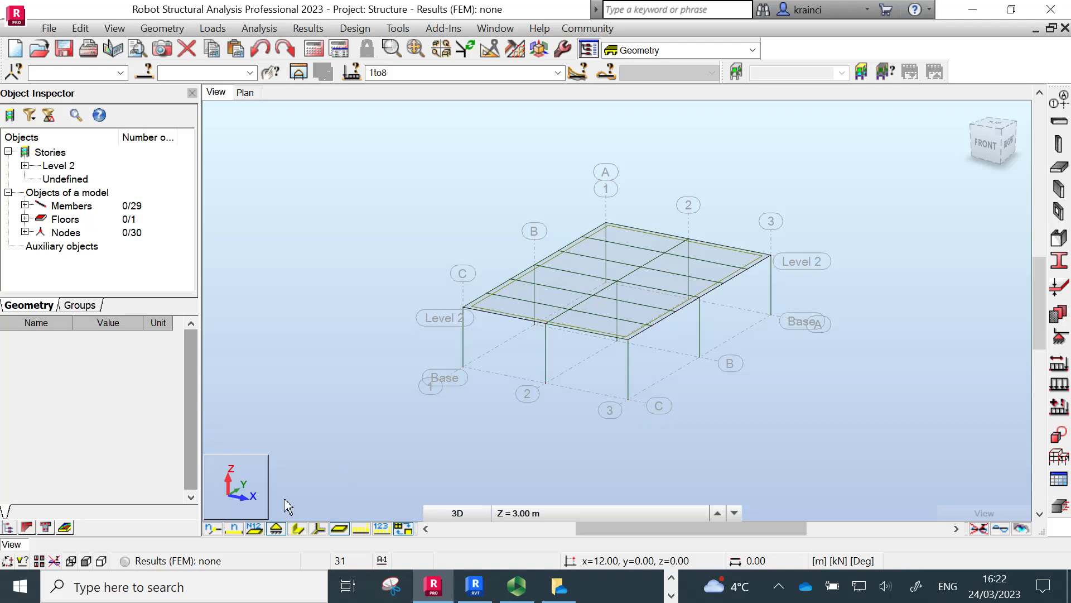
Step: Display the node numbers and assign pinned nodal supports to the column base nodes 22 to 30
{"action": "left_click", "coordinate": [214, 528]}
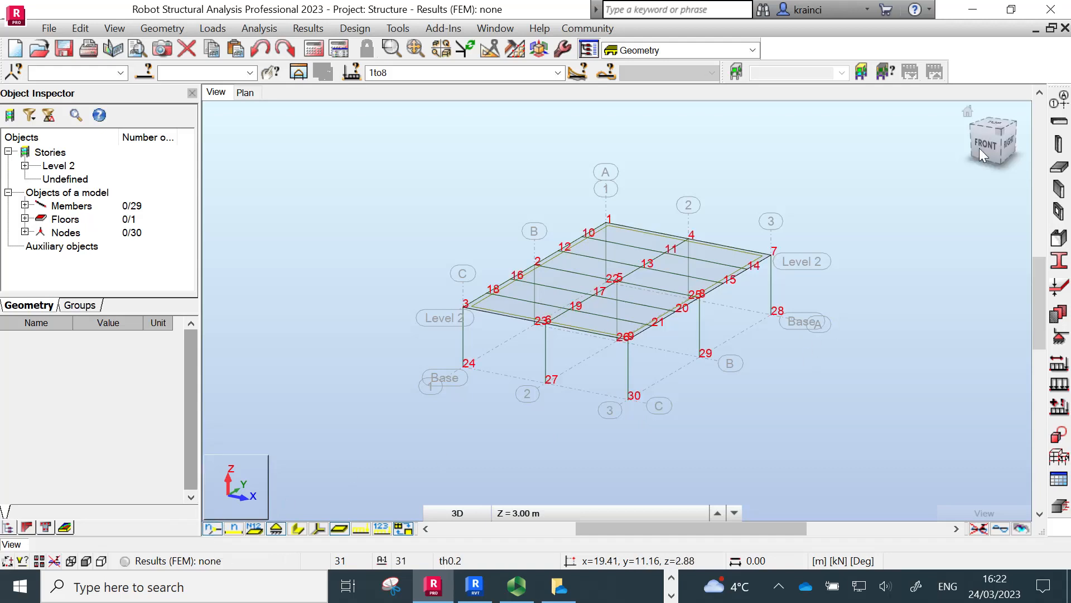
{"action": "left_click", "coordinate": [1000, 134]}
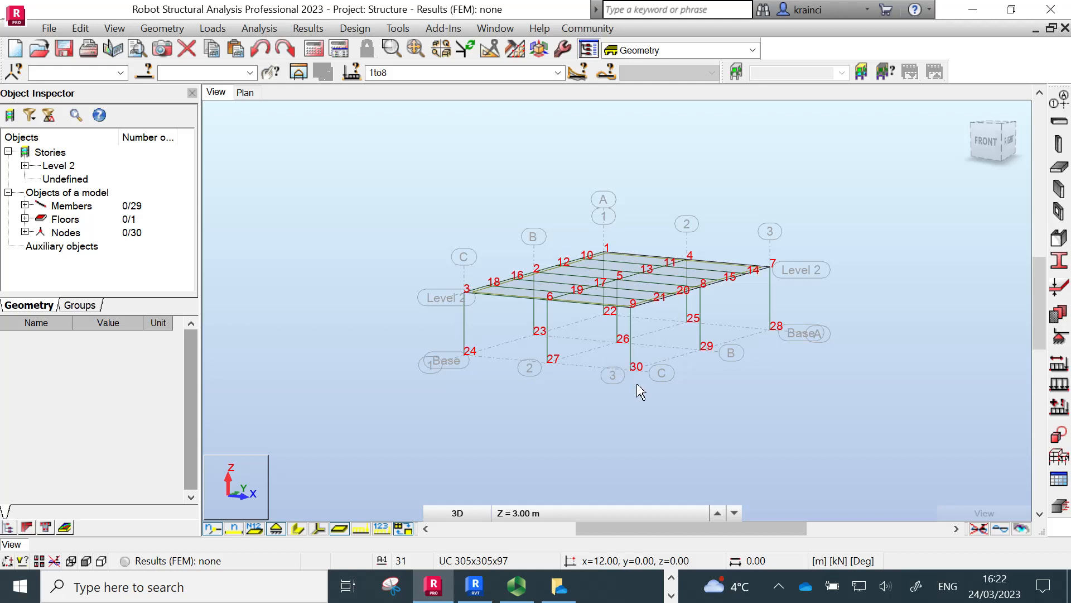
{"action": "left_click", "coordinate": [1059, 337]}
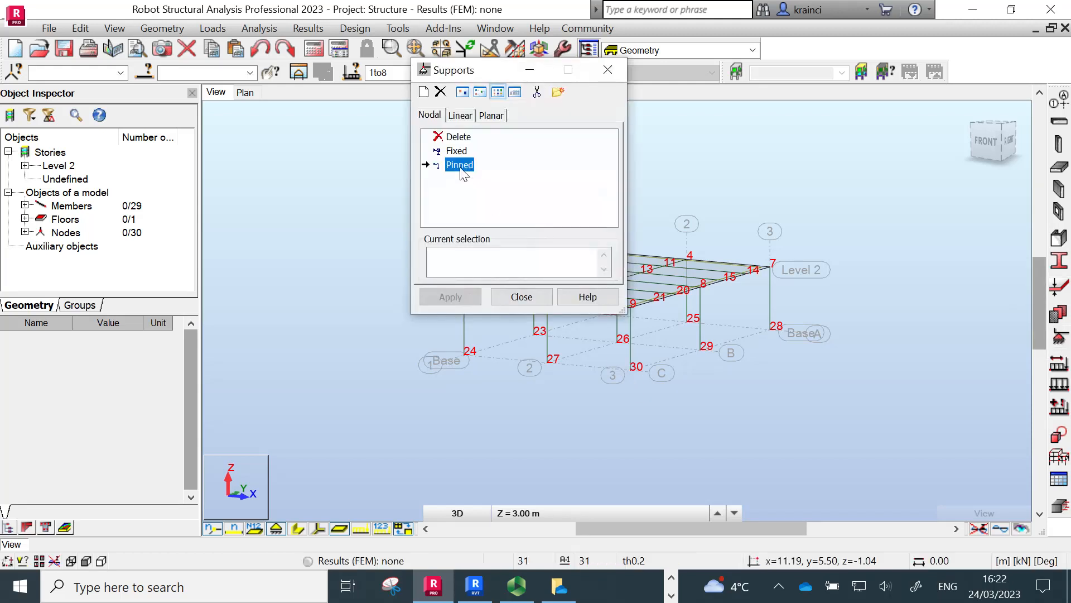
{"action": "left_click", "coordinate": [442, 258]}
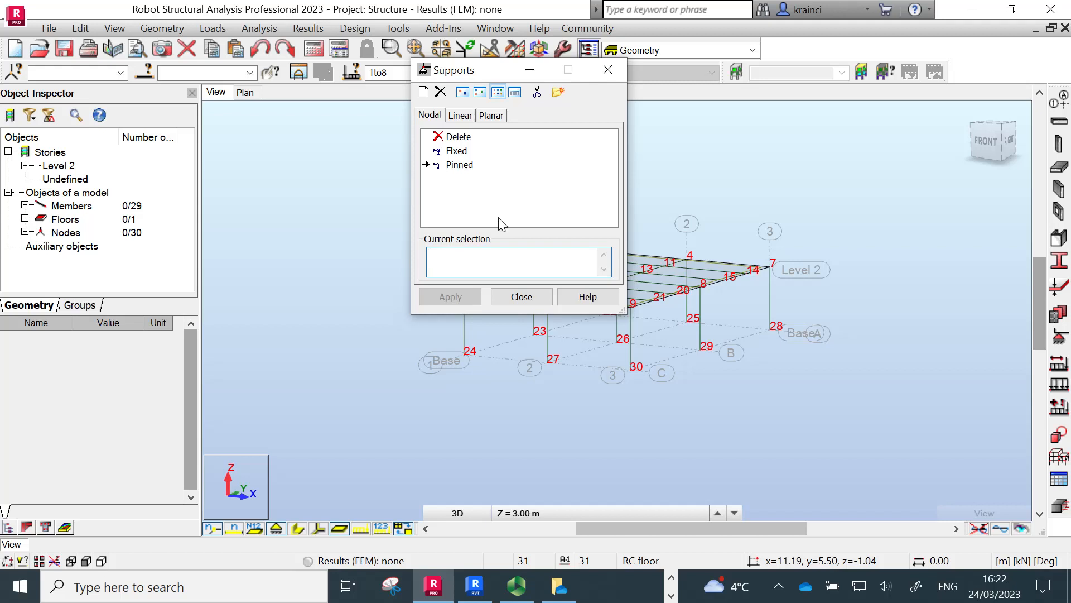
{"action": "type", "text": "22to30"}
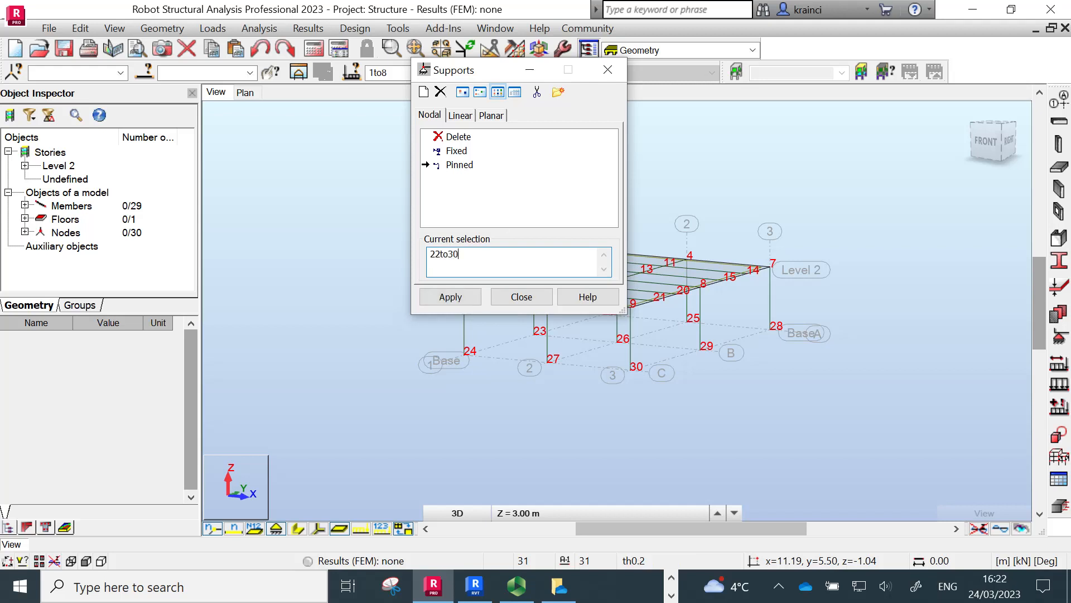
{"action": "left_click", "coordinate": [451, 295]}
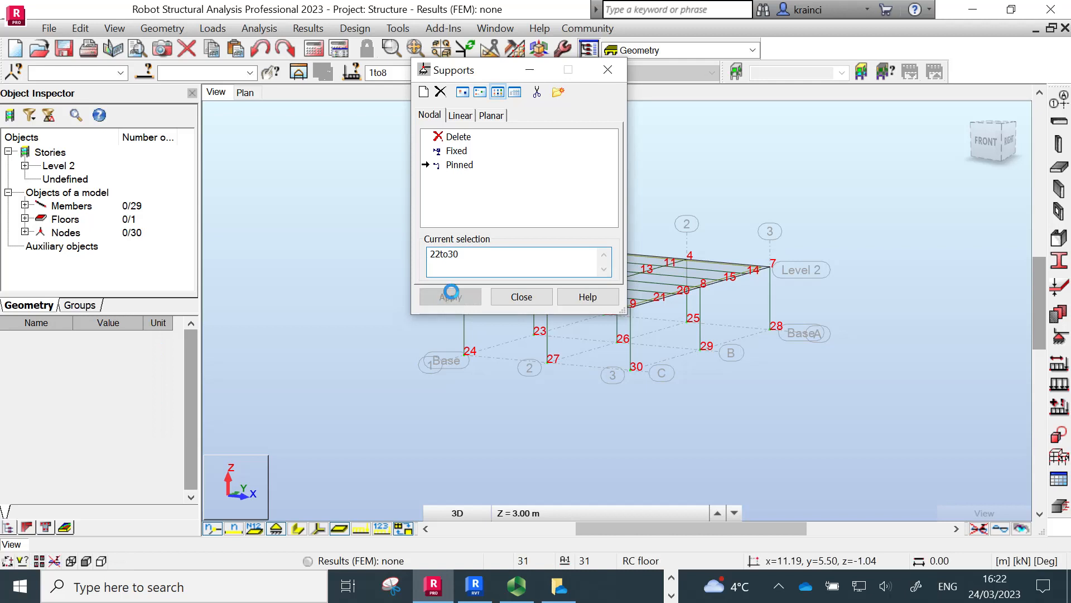
{"action": "left_click", "coordinate": [609, 71]}
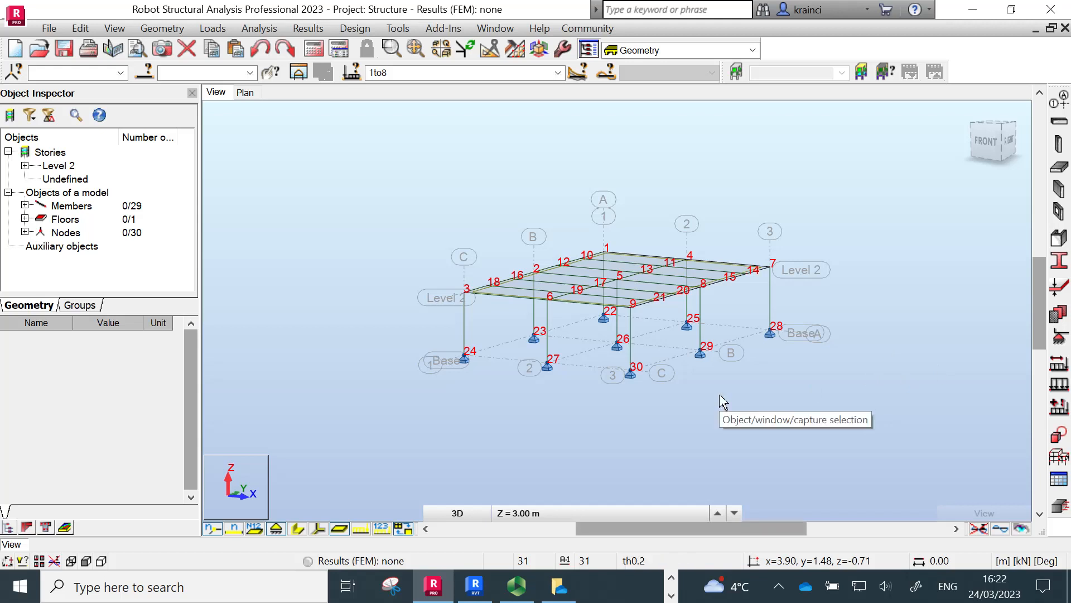
Step: Apply the Pinned-Pinned release to all members of the frame, 1 to 29
{"action": "left_click", "coordinate": [964, 112]}
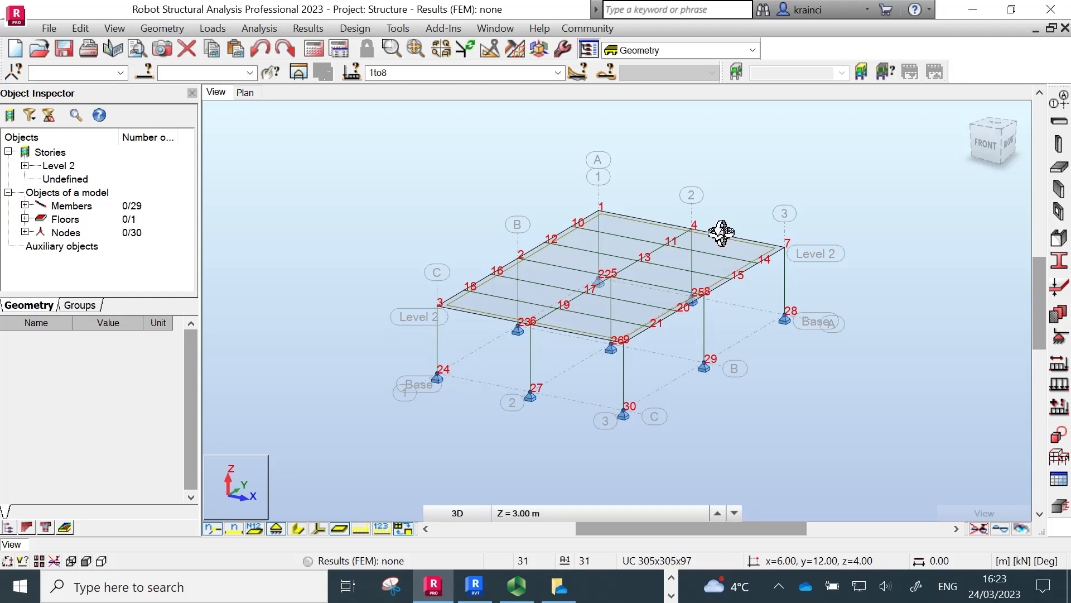
{"action": "left_click", "coordinate": [165, 28]}
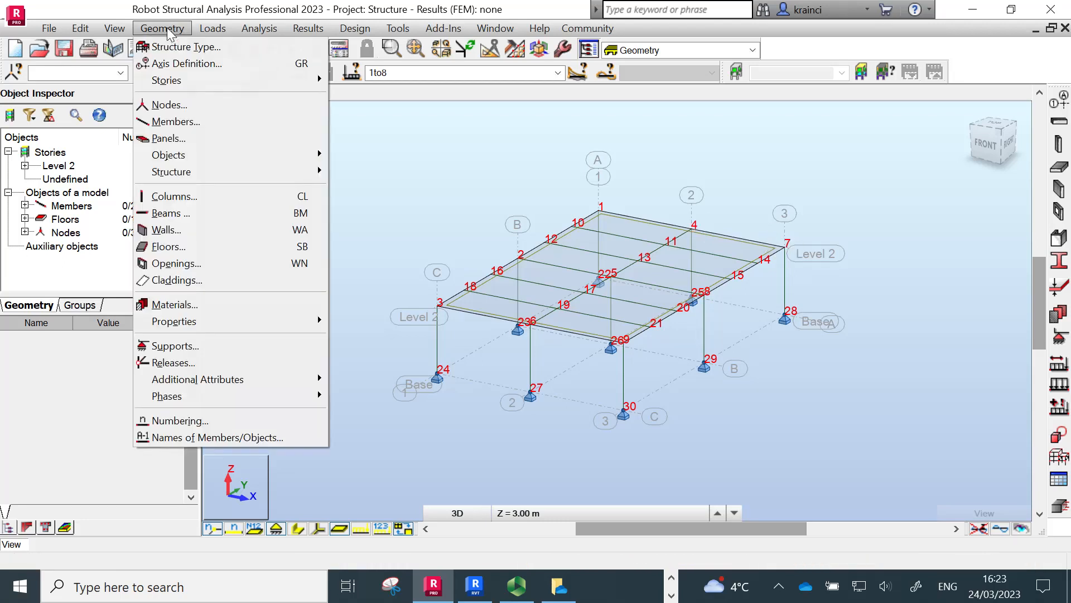
{"action": "left_click", "coordinate": [161, 361]}
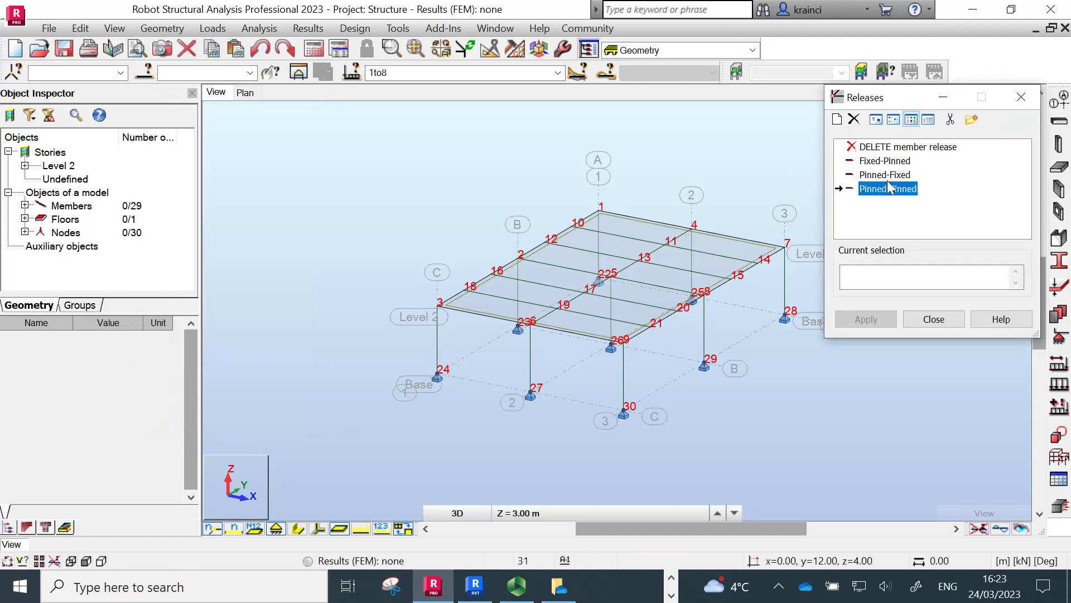
{"action": "left_click", "coordinate": [892, 190]}
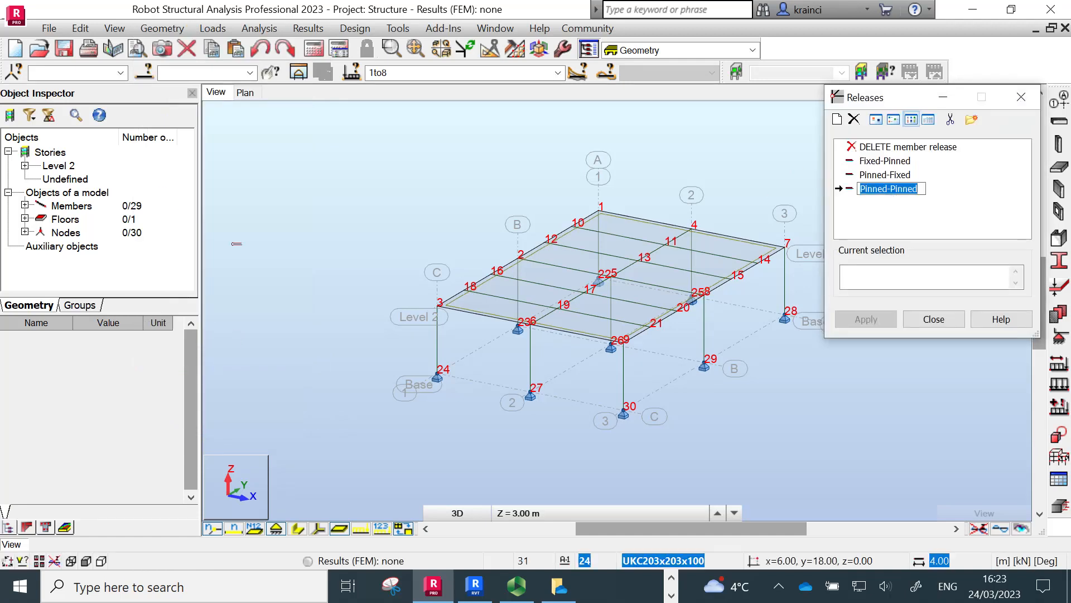
{"action": "left_click", "coordinate": [249, 73]}
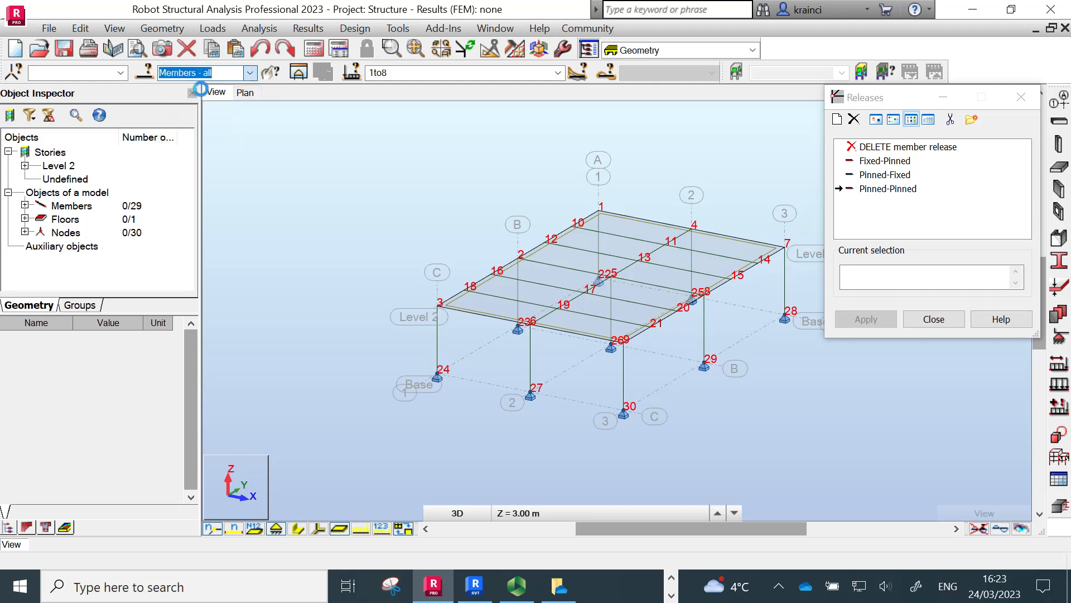
{"action": "left_click", "coordinate": [178, 87]}
{"action": "left_click", "coordinate": [854, 274]}
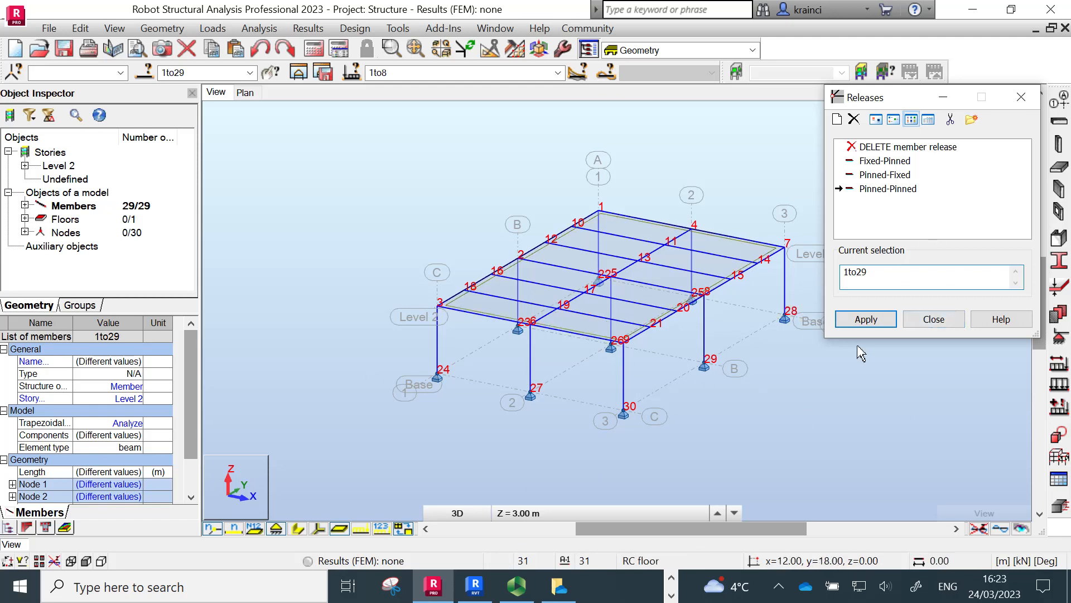
{"action": "left_click", "coordinate": [866, 319]}
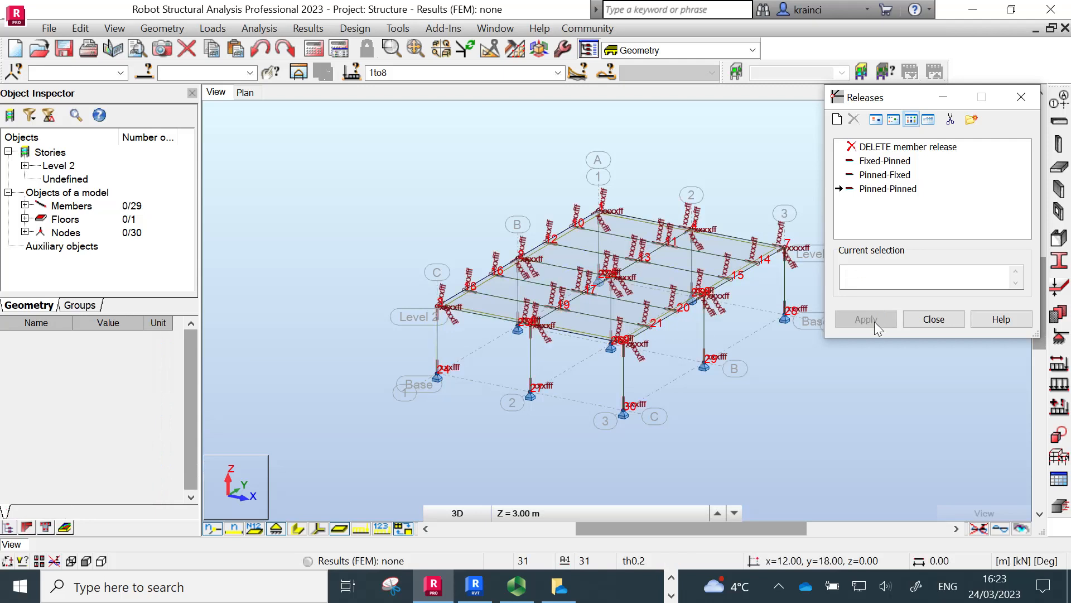
{"action": "left_click", "coordinate": [926, 323]}
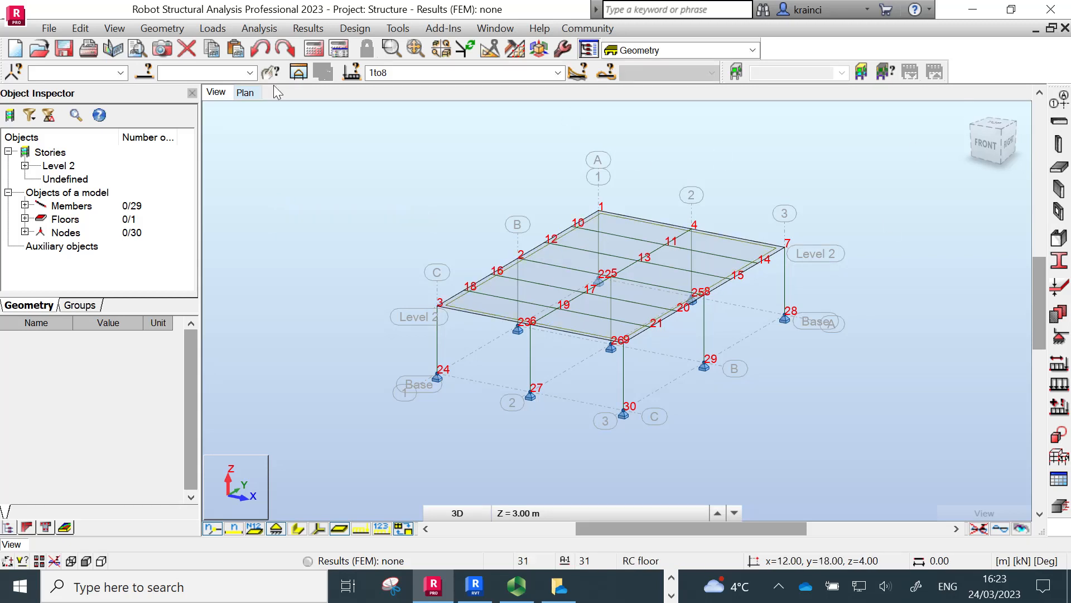
Step: Define the panel calculation model 1wayslab with no finite elements and simplified one-way load transfer, overwriting the existing definition of that label
{"action": "left_click", "coordinate": [159, 29]}
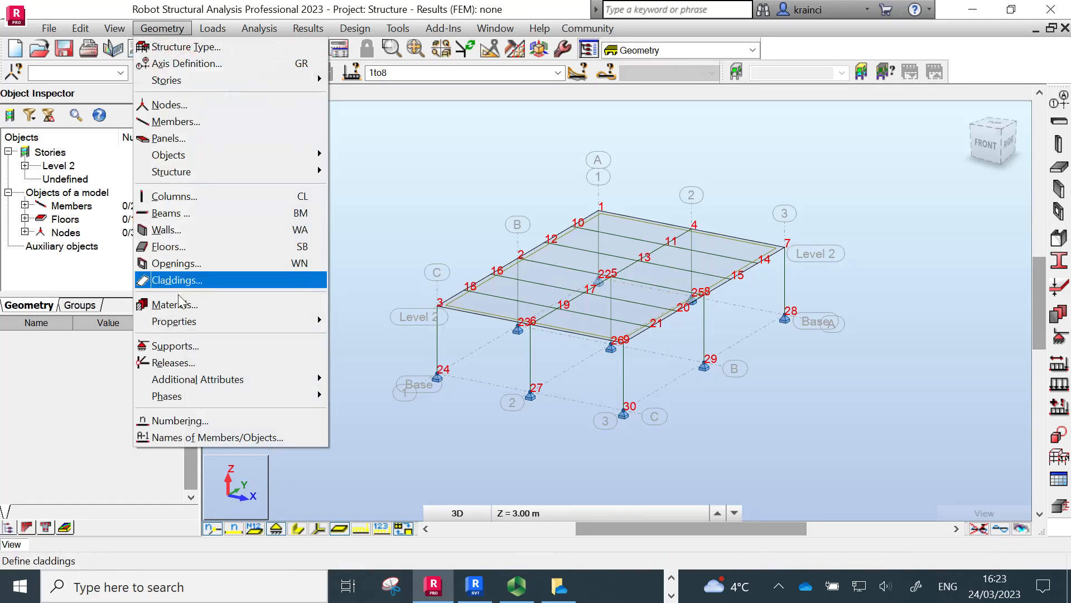
{"action": "mouse_move", "coordinate": [174, 324]}
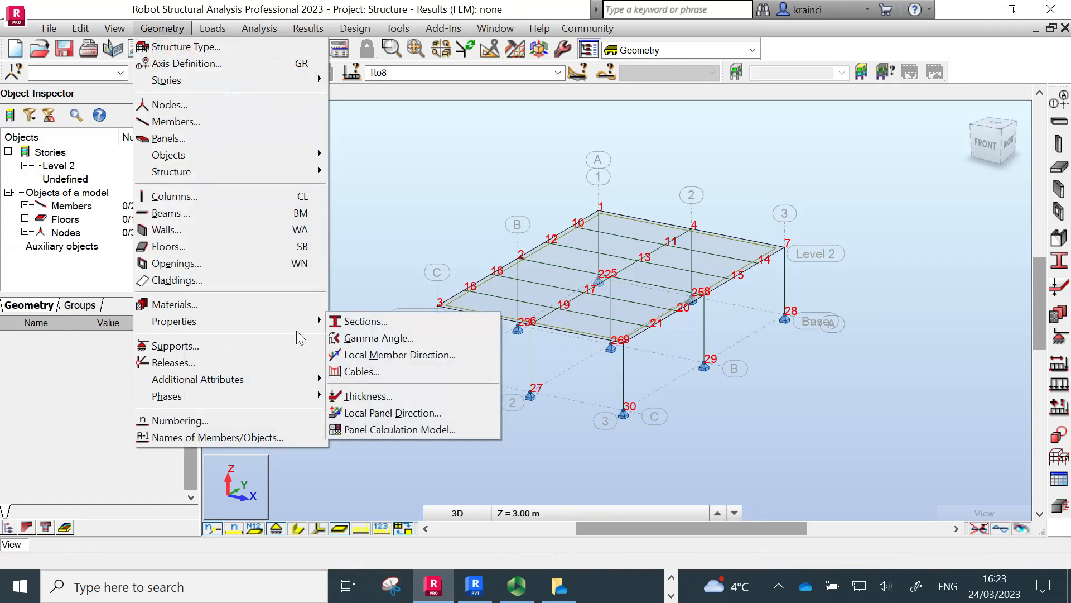
{"action": "left_click", "coordinate": [390, 431]}
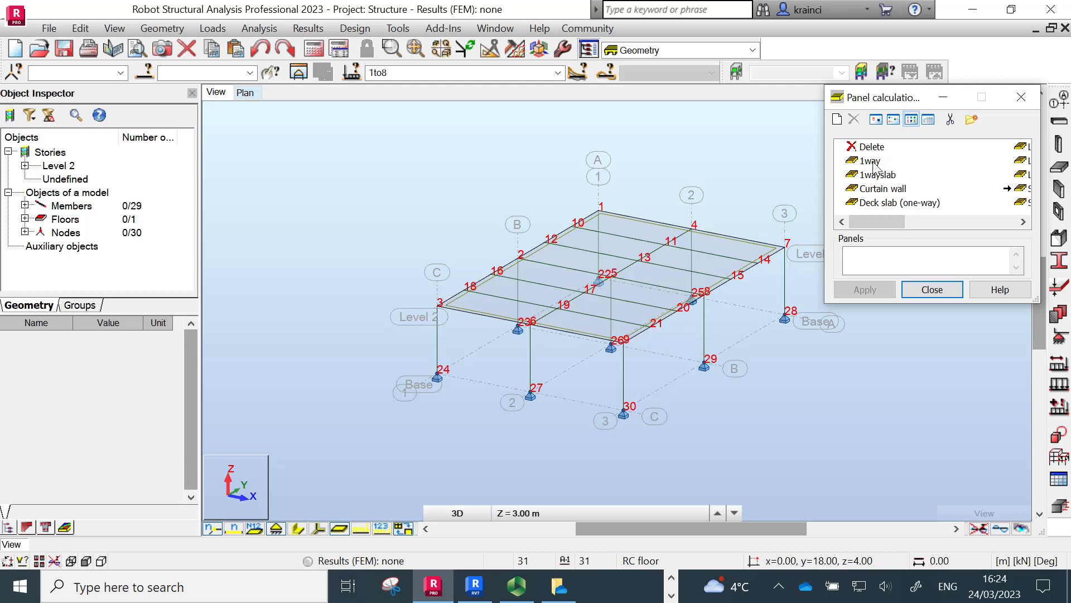
{"action": "left_click", "coordinate": [837, 120]}
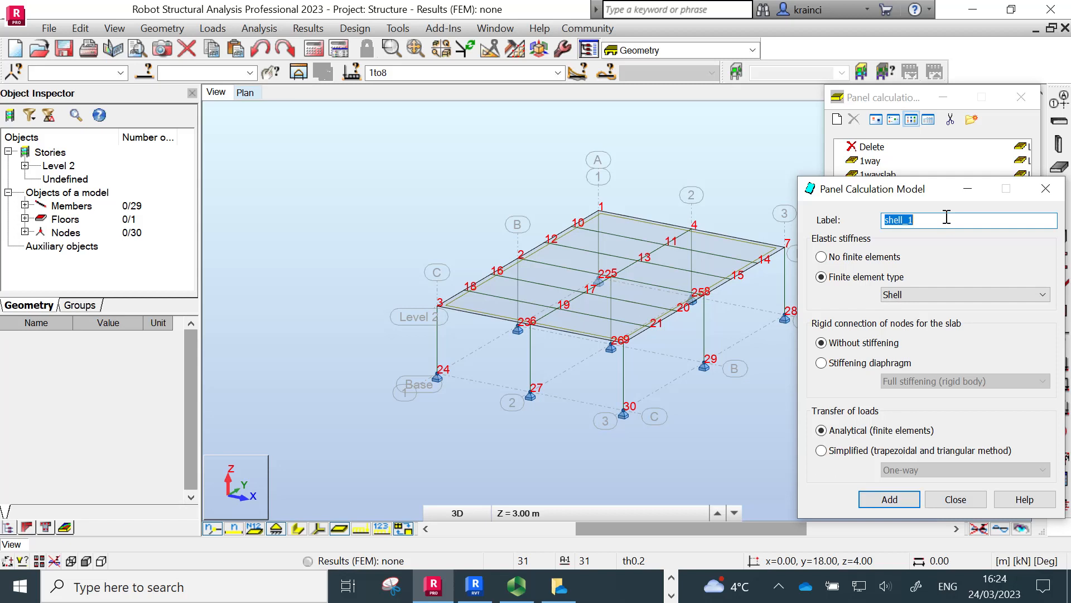
{"action": "type", "text": "1wa"}
{"action": "type", "text": "ysk"}
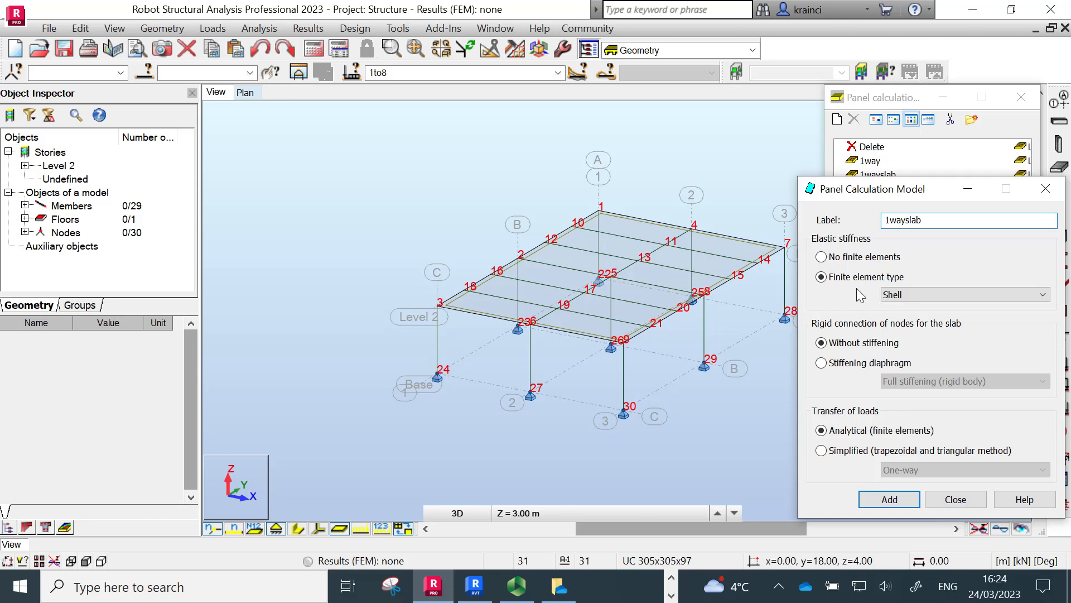
{"action": "left_click", "coordinate": [821, 258]}
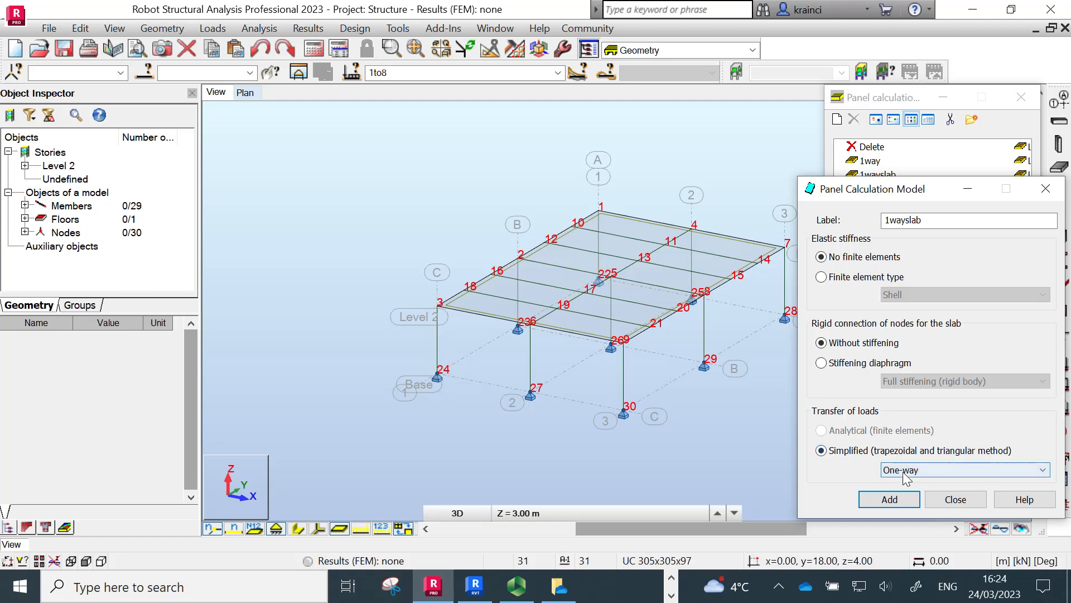
{"action": "left_click", "coordinate": [927, 468]}
{"action": "left_click", "coordinate": [889, 498]}
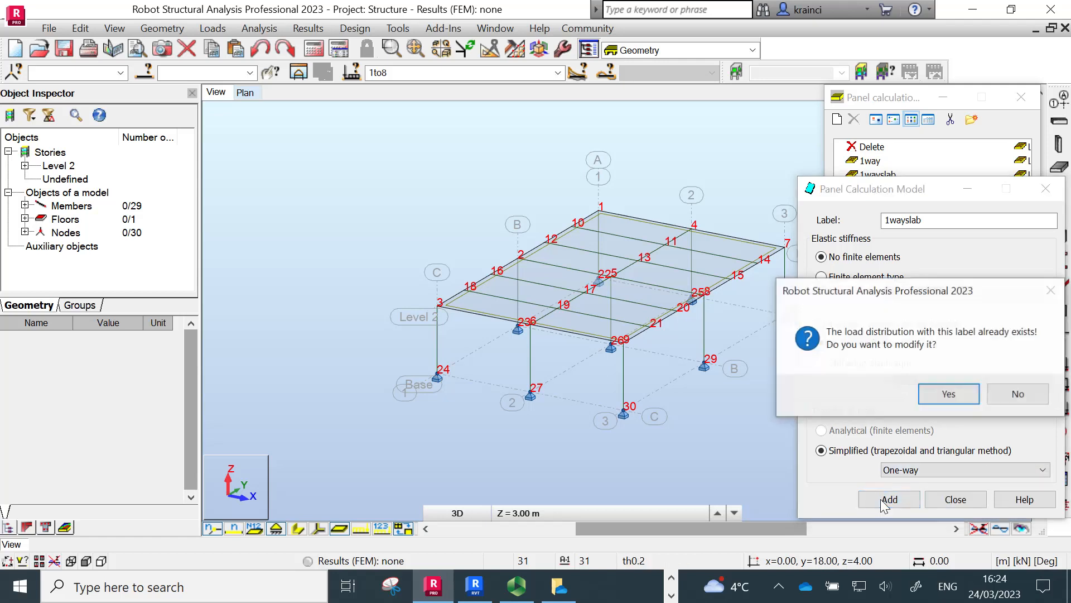
{"action": "left_click", "coordinate": [949, 395]}
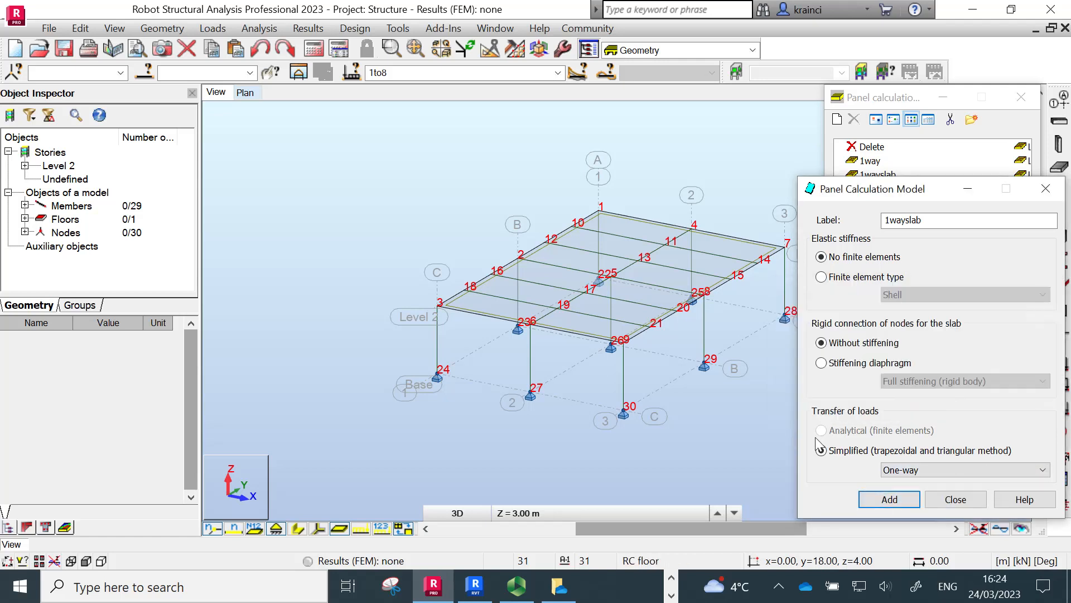
{"action": "left_click", "coordinate": [954, 498]}
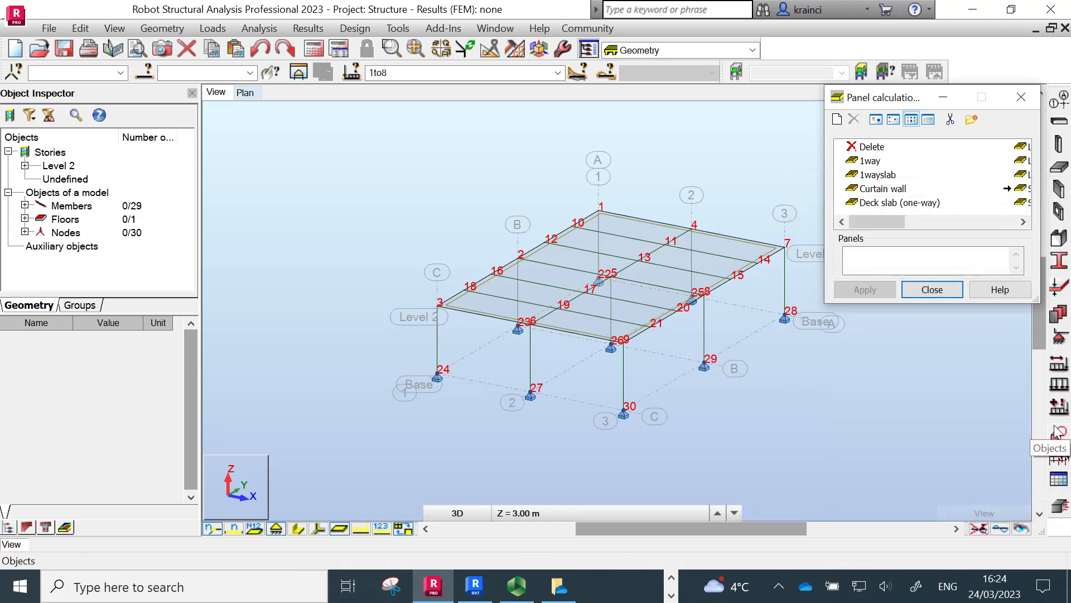
Step: Assign the 1wayslab panel calculation model to floor panel 30 and close the calculation model settings
{"action": "left_click", "coordinate": [880, 262]}
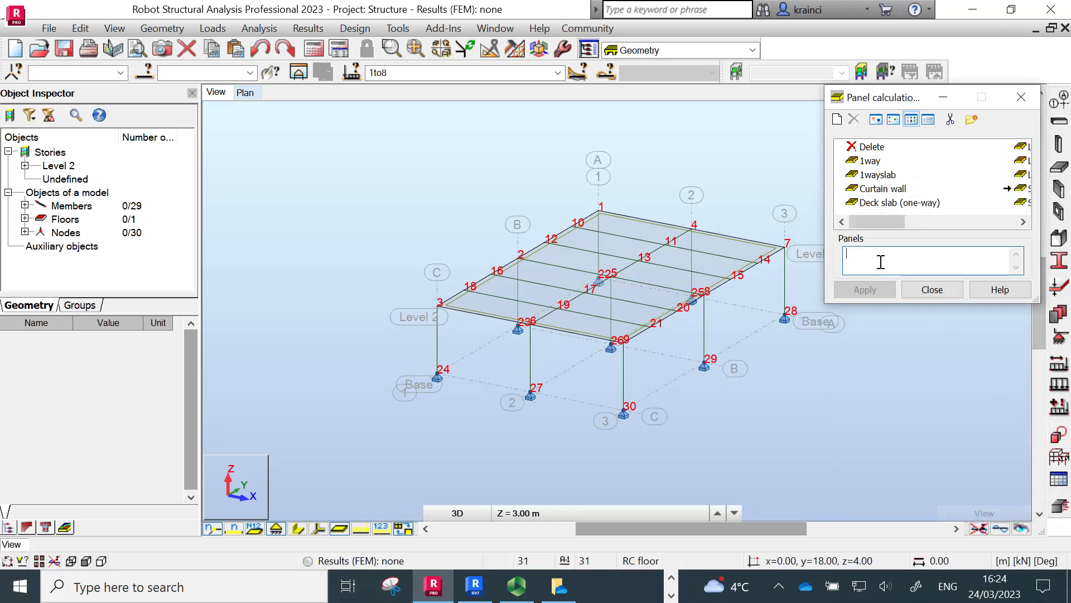
{"action": "left_click", "coordinate": [866, 175]}
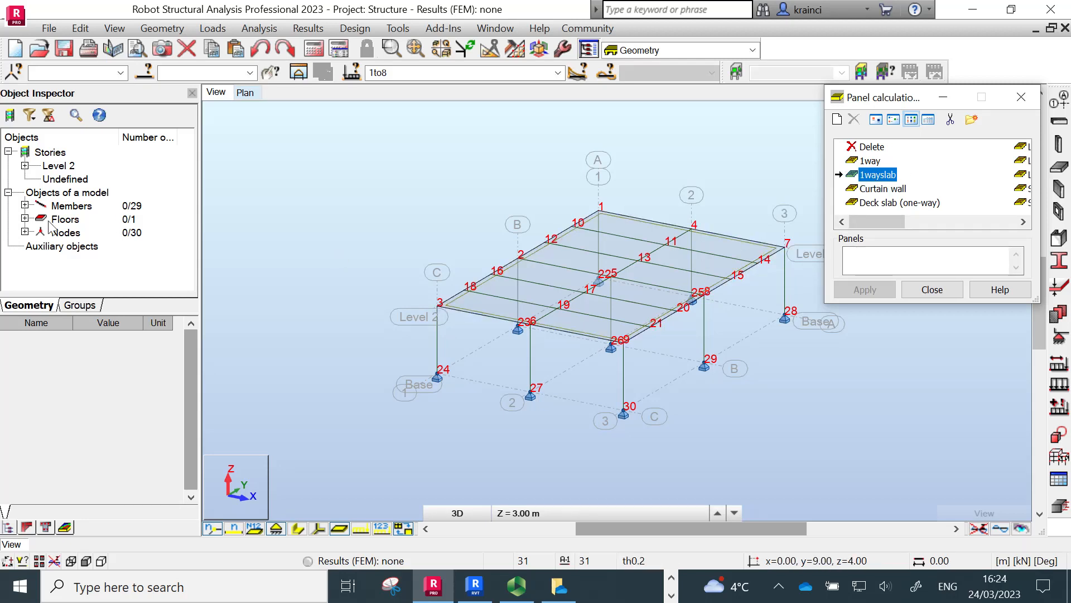
{"action": "left_click", "coordinate": [24, 219]}
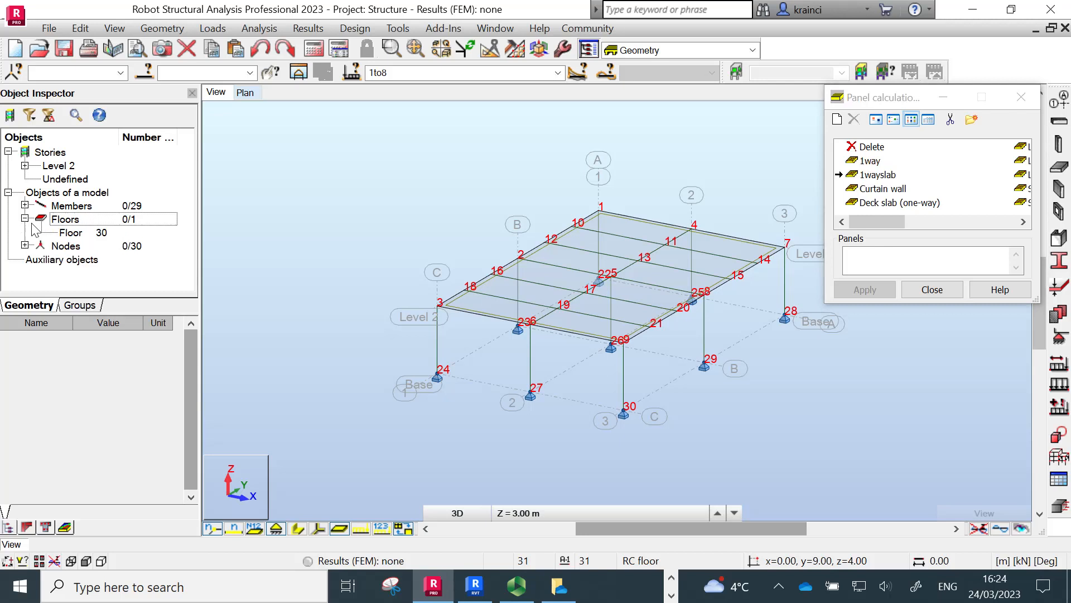
{"action": "left_click", "coordinate": [73, 232]}
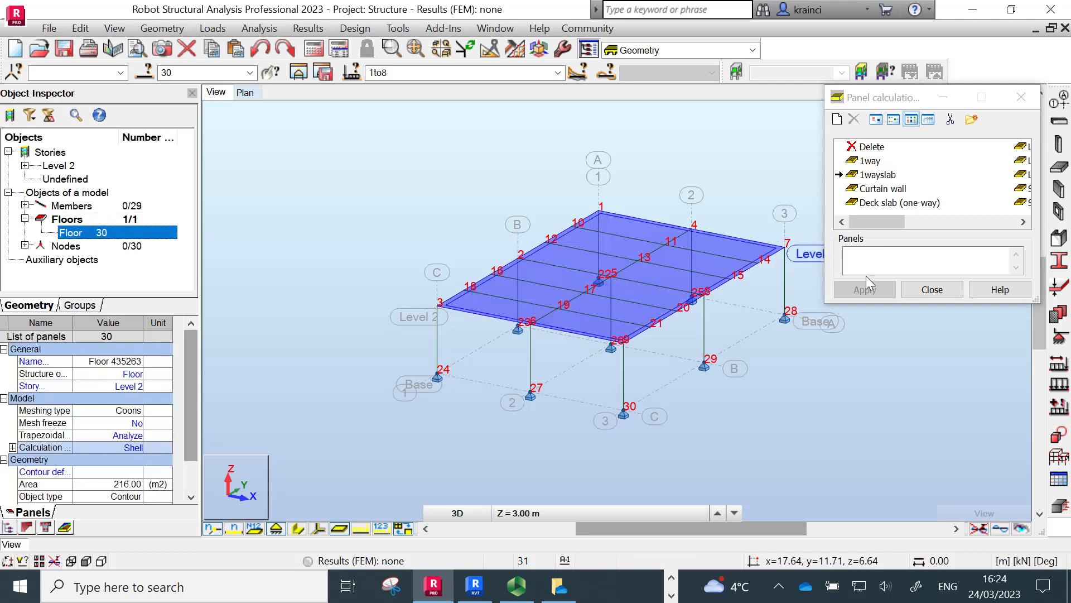
{"action": "left_click", "coordinate": [872, 262]}
{"action": "left_click", "coordinate": [865, 291]}
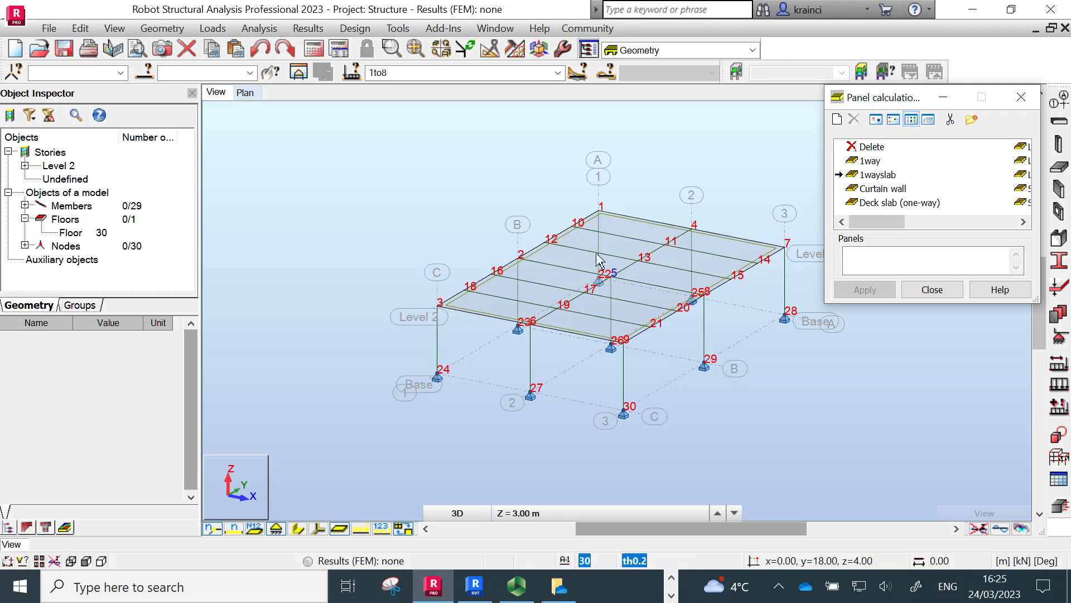
{"action": "left_click", "coordinate": [955, 295]}
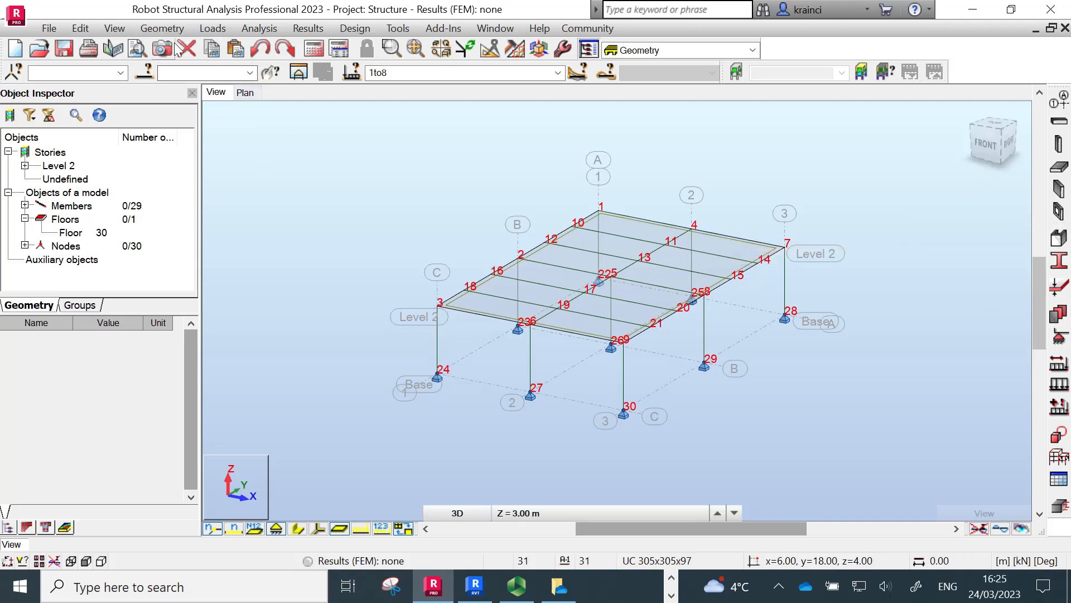
Step: Define a local panel direction with the Cartesian X axis vector 0,1,0
{"action": "left_click", "coordinate": [165, 29]}
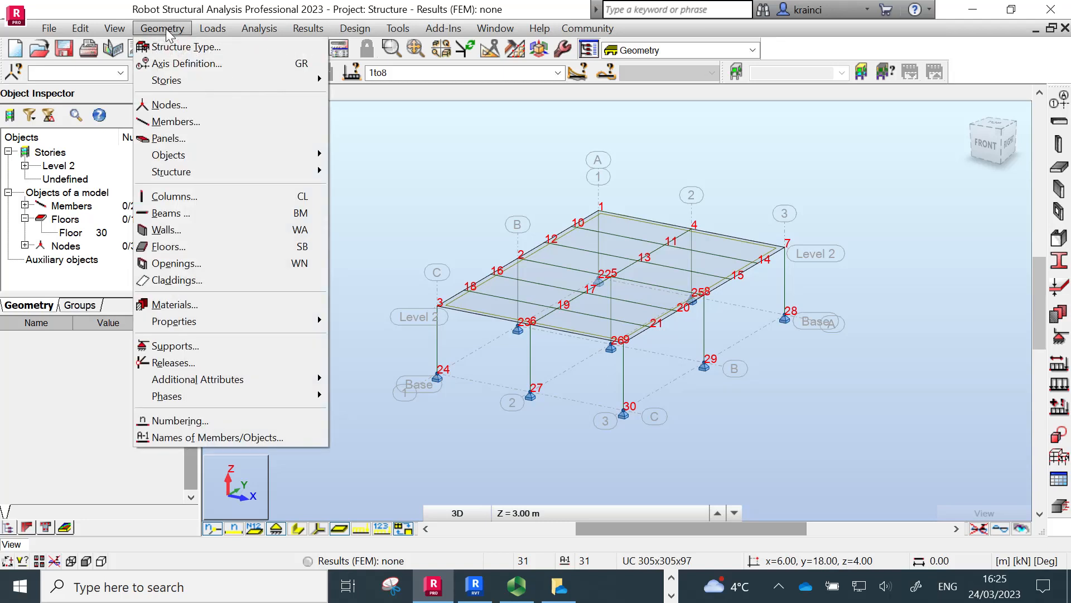
{"action": "mouse_move", "coordinate": [207, 322]}
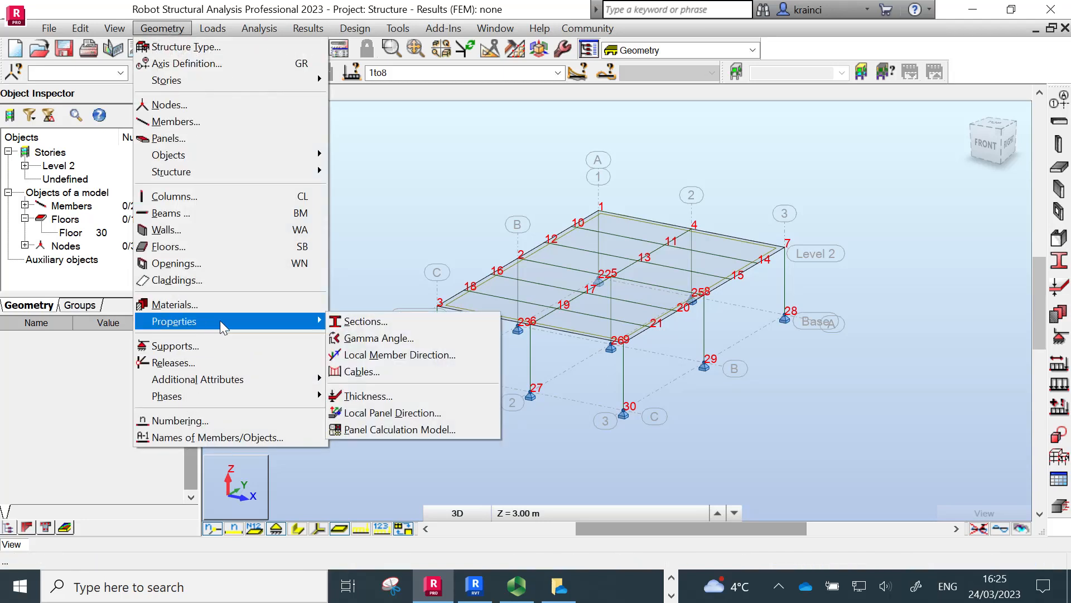
{"action": "left_click", "coordinate": [384, 414]}
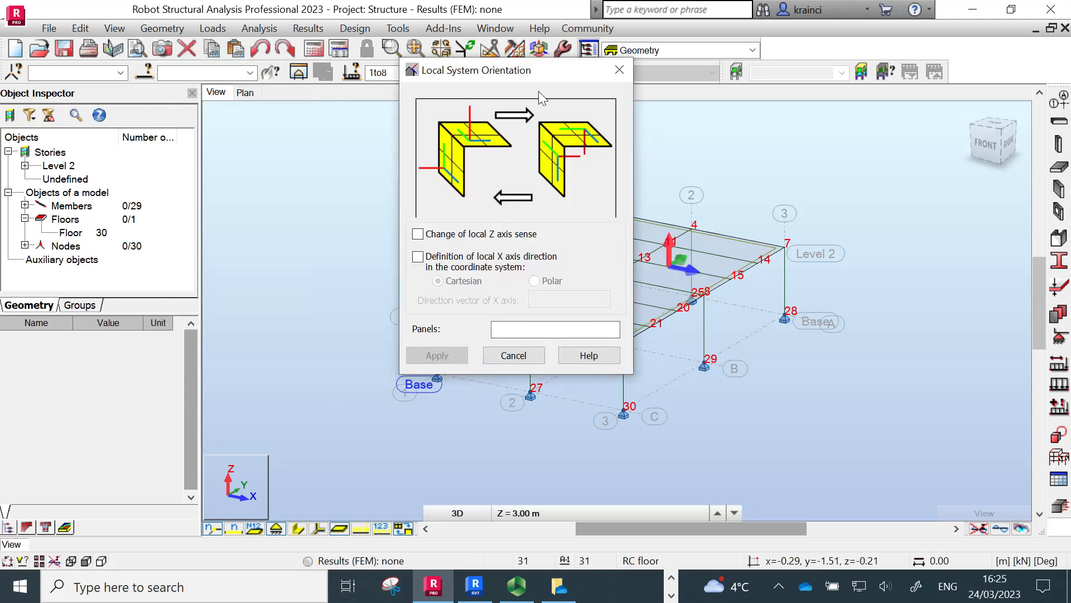
{"action": "left_click_drag", "start_coordinate": [547, 71], "coordinate": [338, 134]}
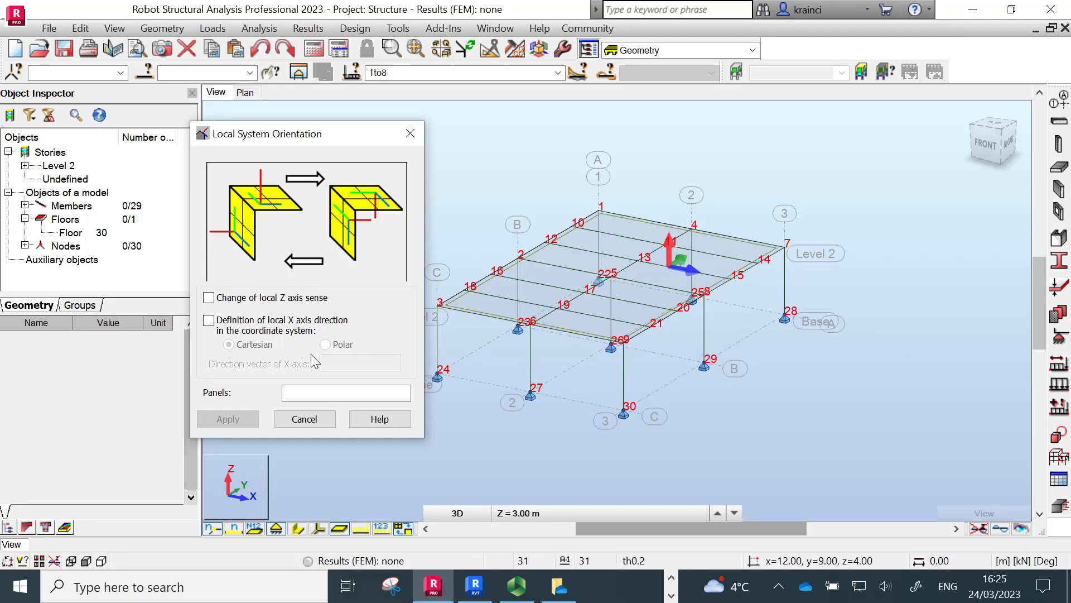
{"action": "left_click", "coordinate": [210, 322]}
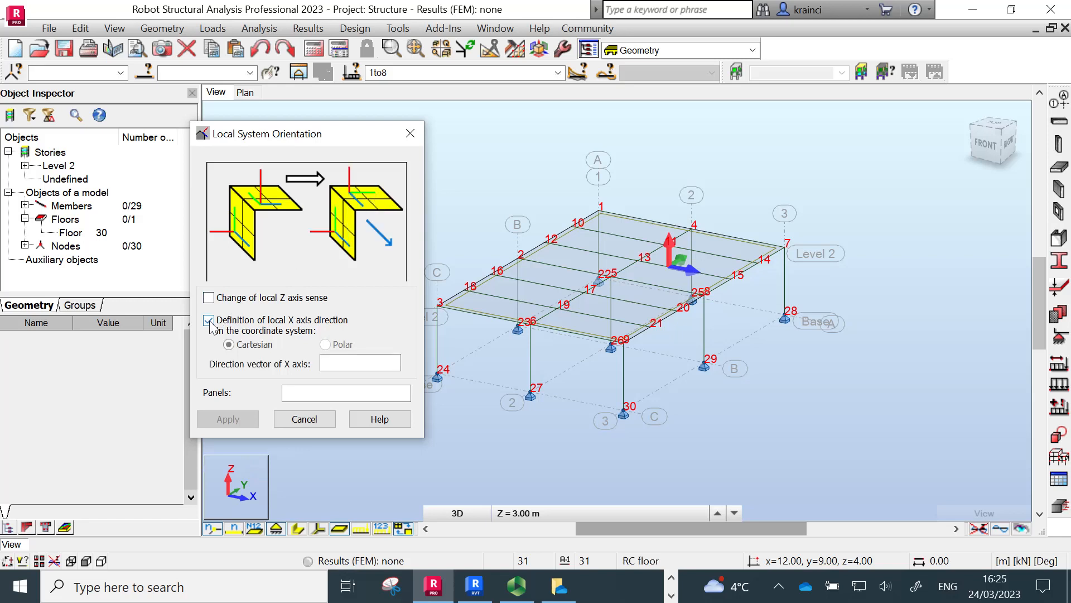
{"action": "left_click", "coordinate": [335, 363]}
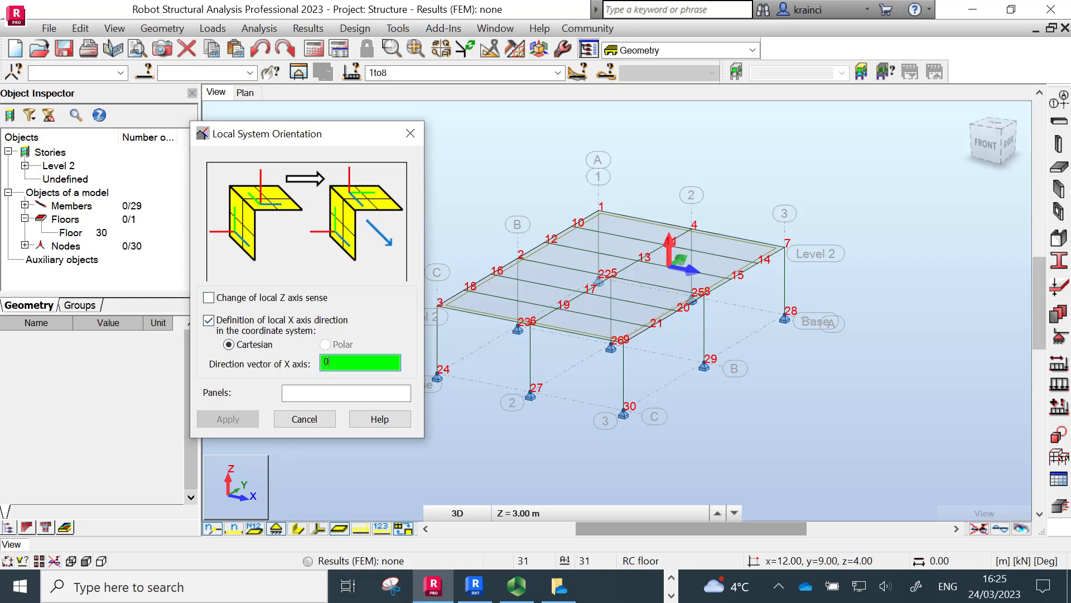
{"action": "type", "text": "0,1,0"}
Step: Apply the defined local X axis direction to floor panel 30 and close the orientation settings
{"action": "left_click", "coordinate": [297, 391]}
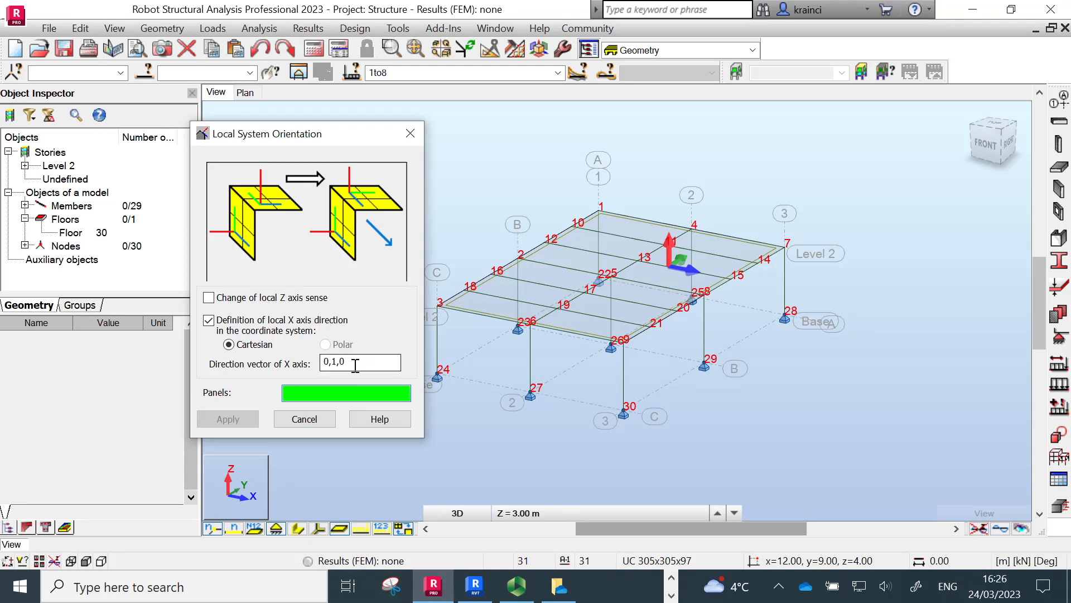
{"action": "left_click", "coordinate": [72, 232]}
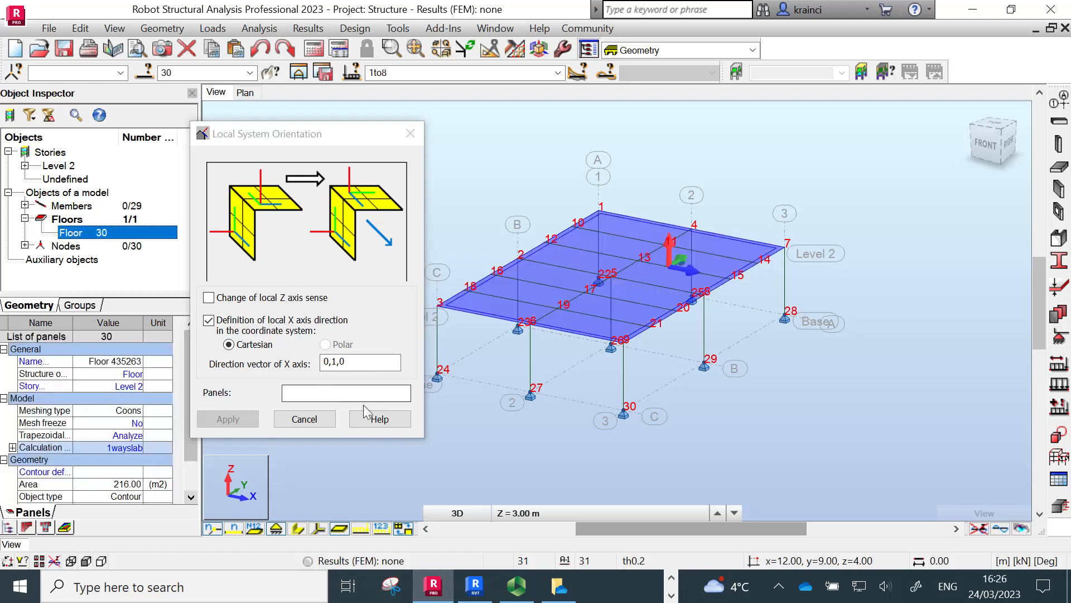
{"action": "left_click", "coordinate": [304, 393]}
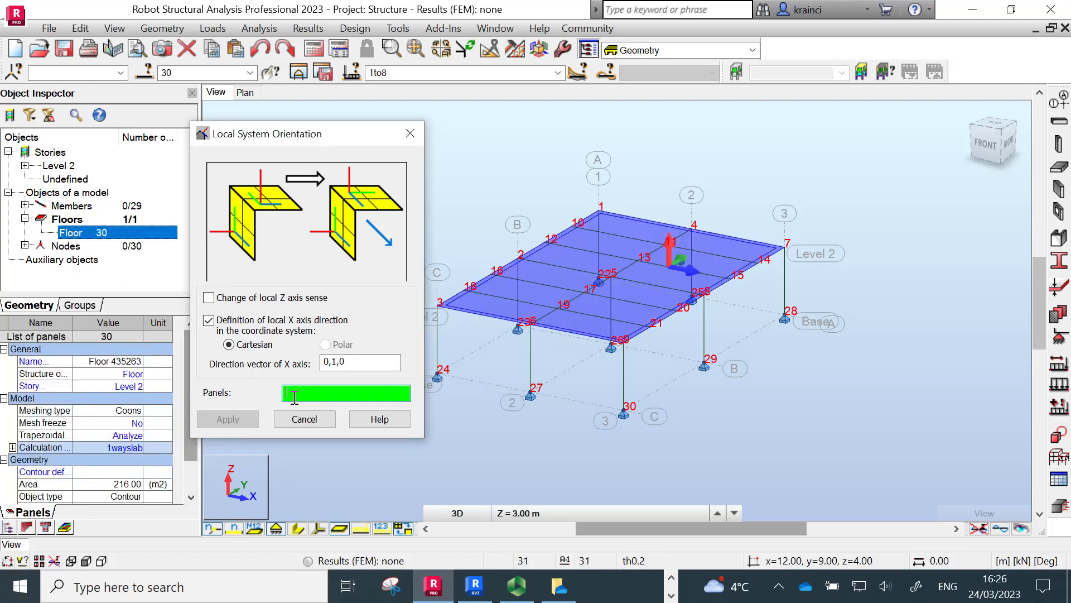
{"action": "type", "text": "30"}
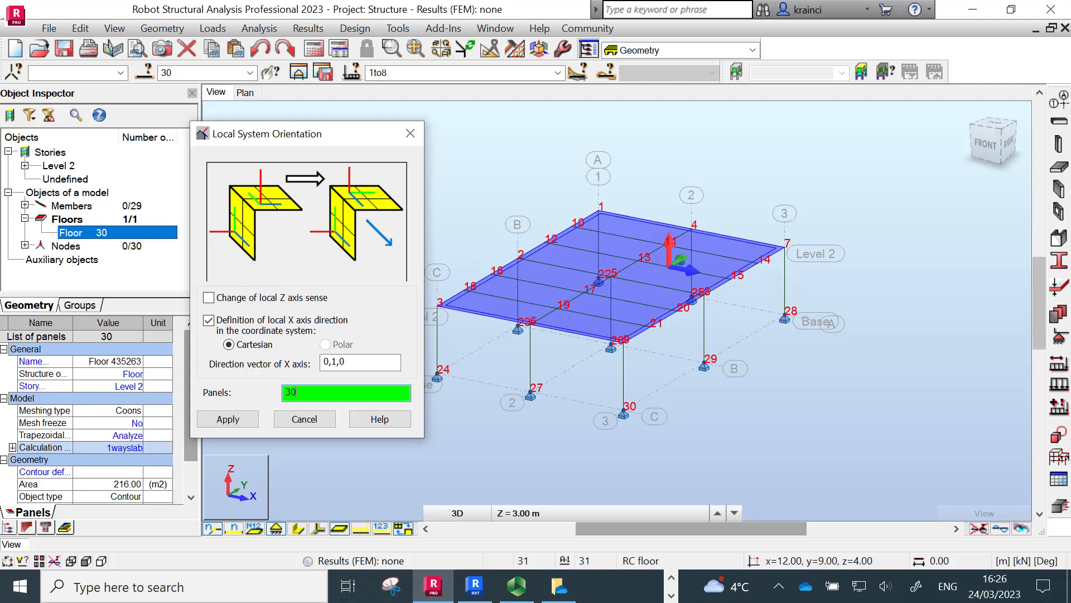
{"action": "left_click", "coordinate": [226, 418]}
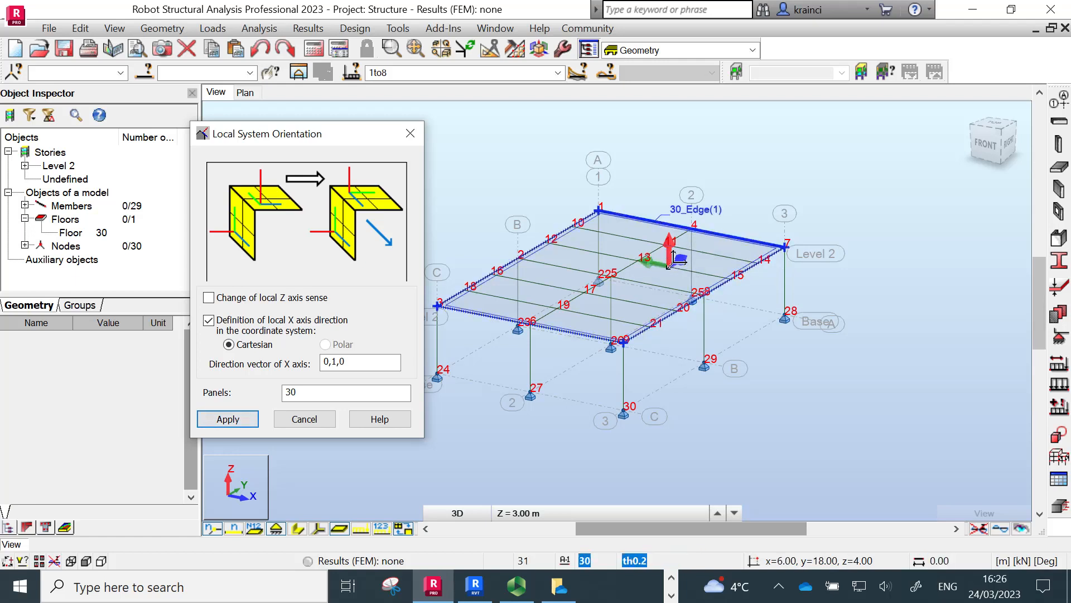
{"action": "left_click", "coordinate": [255, 420]}
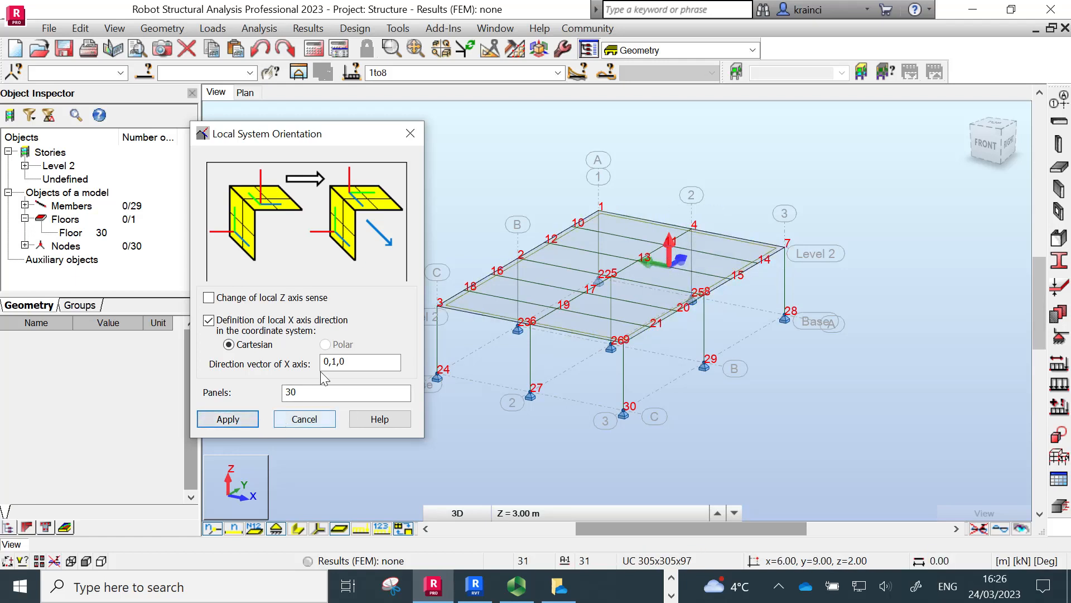
{"action": "left_click", "coordinate": [399, 139]}
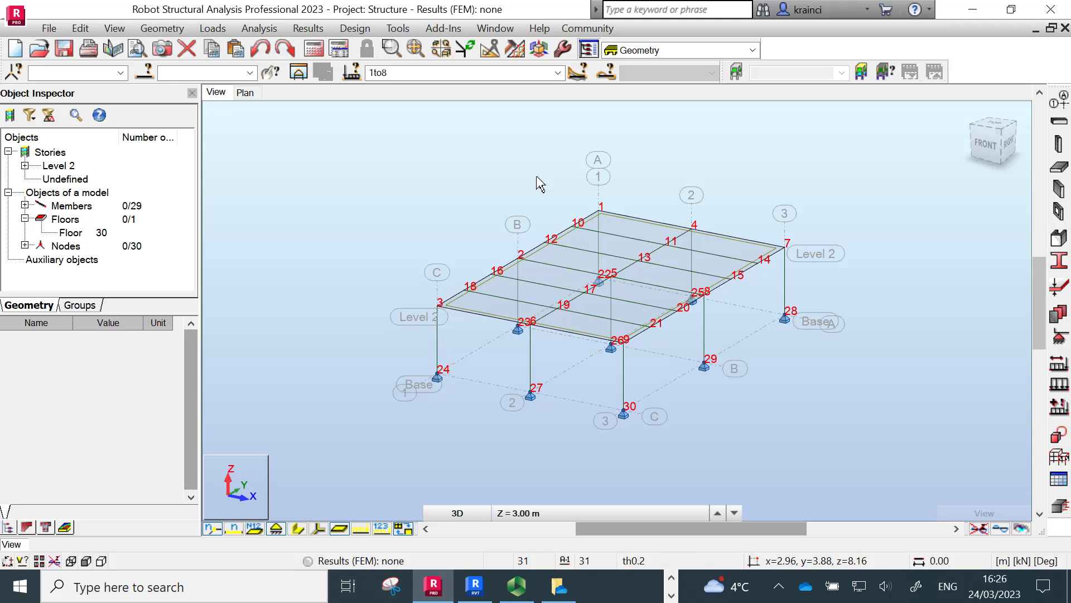
Step: Switch to the Loads layout and inspect the loads in cases LL1 and DL1
{"action": "left_click", "coordinate": [755, 49]}
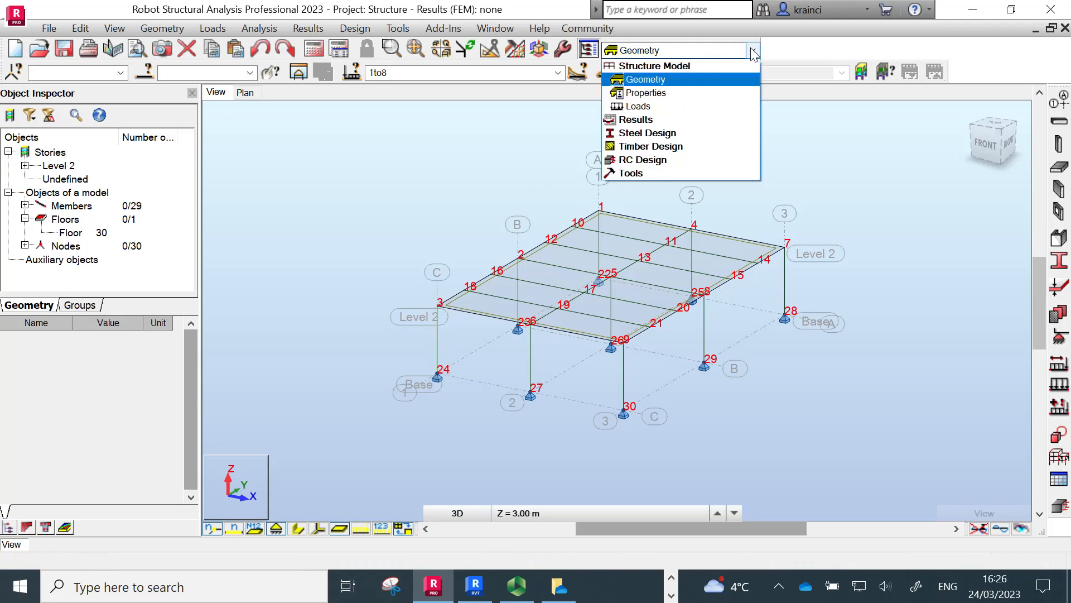
{"action": "left_click", "coordinate": [678, 109]}
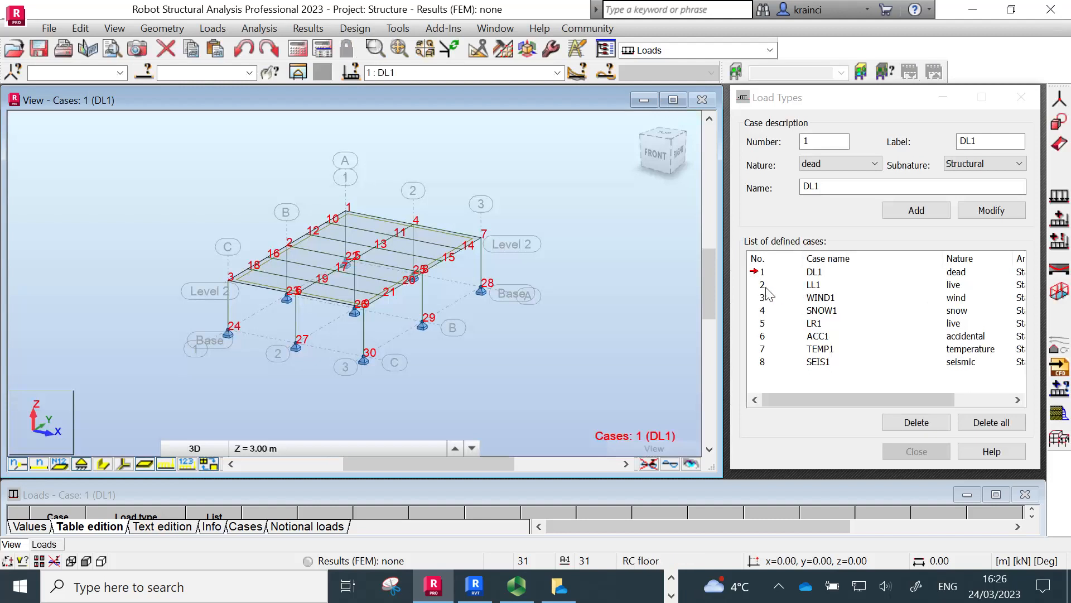
{"action": "left_click", "coordinate": [763, 285]}
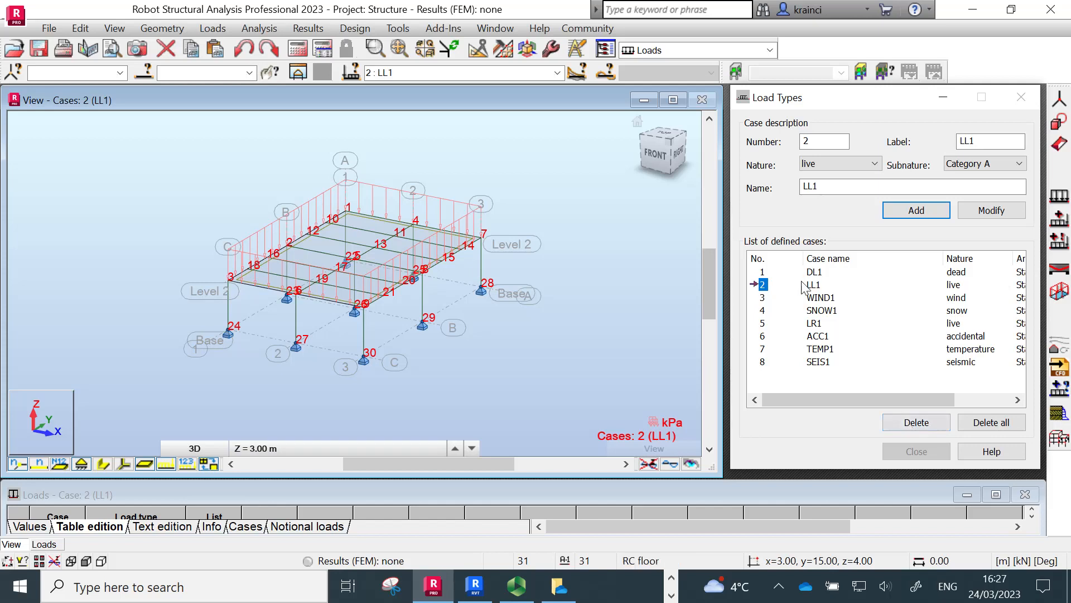
{"action": "left_click", "coordinate": [763, 274]}
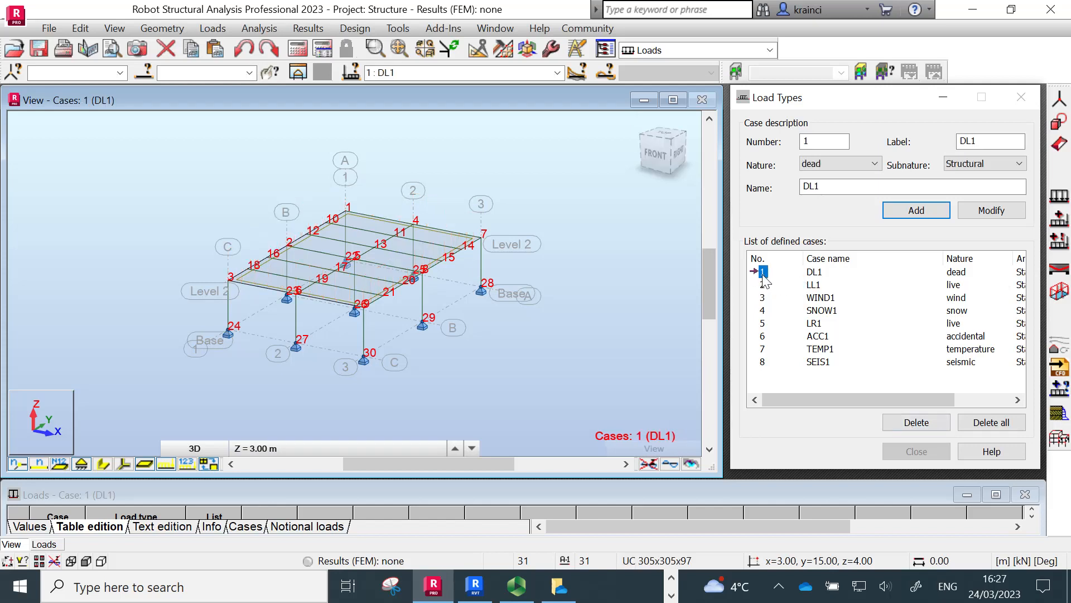
Step: Delete load cases 2 to 8, from LL1 through SEIS1, keeping only the dead load case DL1
{"action": "left_click", "coordinate": [765, 288]}
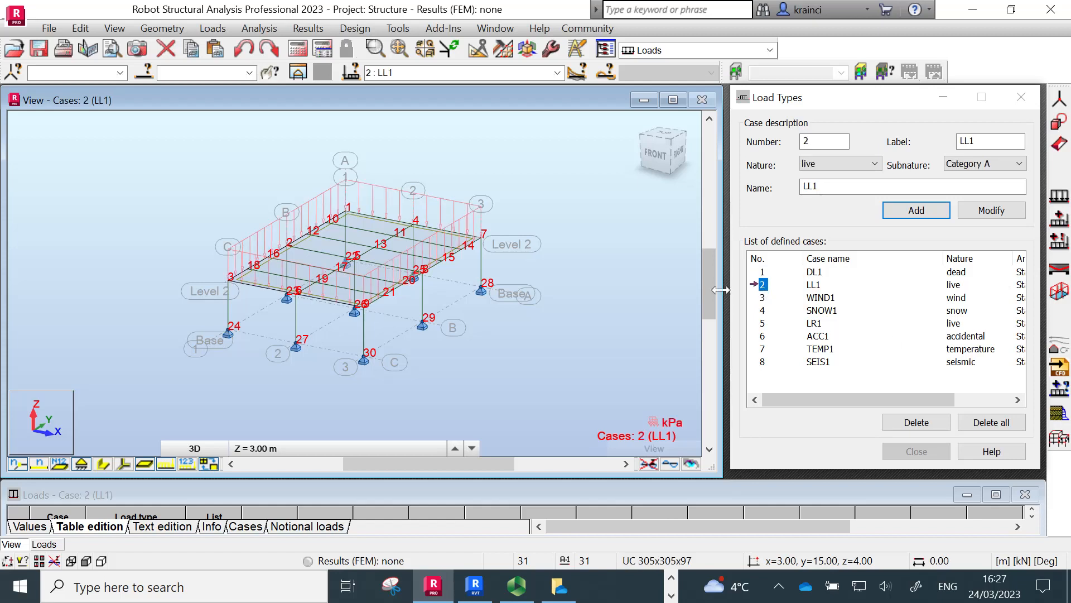
{"action": "left_click", "coordinate": [911, 424]}
{"action": "left_click", "coordinate": [911, 424]}
{"action": "left_click", "coordinate": [911, 424]}
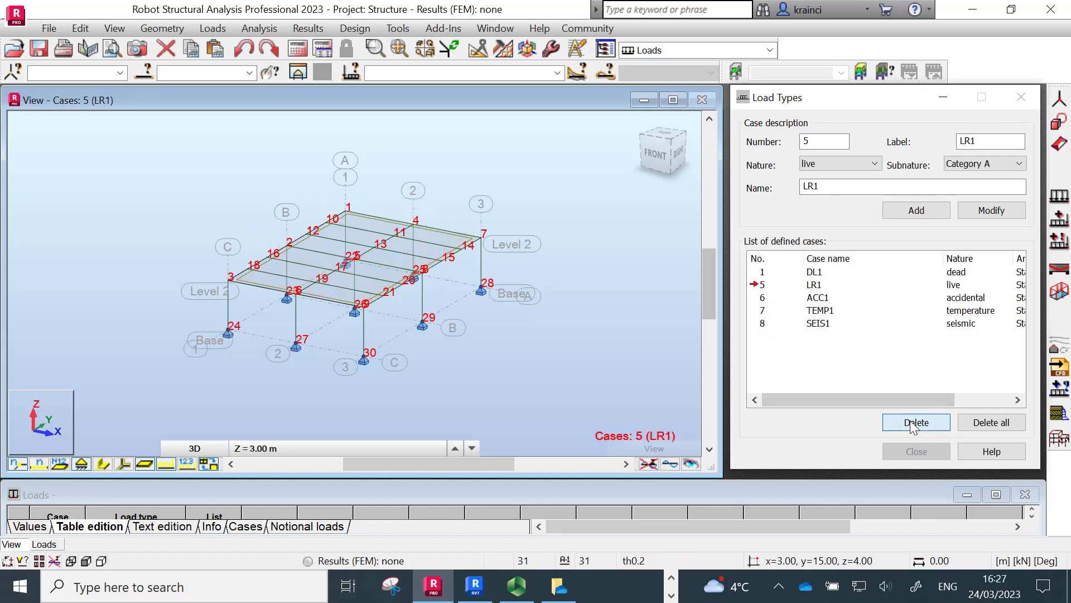
{"action": "left_click", "coordinate": [911, 424]}
{"action": "left_click", "coordinate": [911, 424]}
{"action": "left_click", "coordinate": [912, 424]}
{"action": "left_click", "coordinate": [912, 424]}
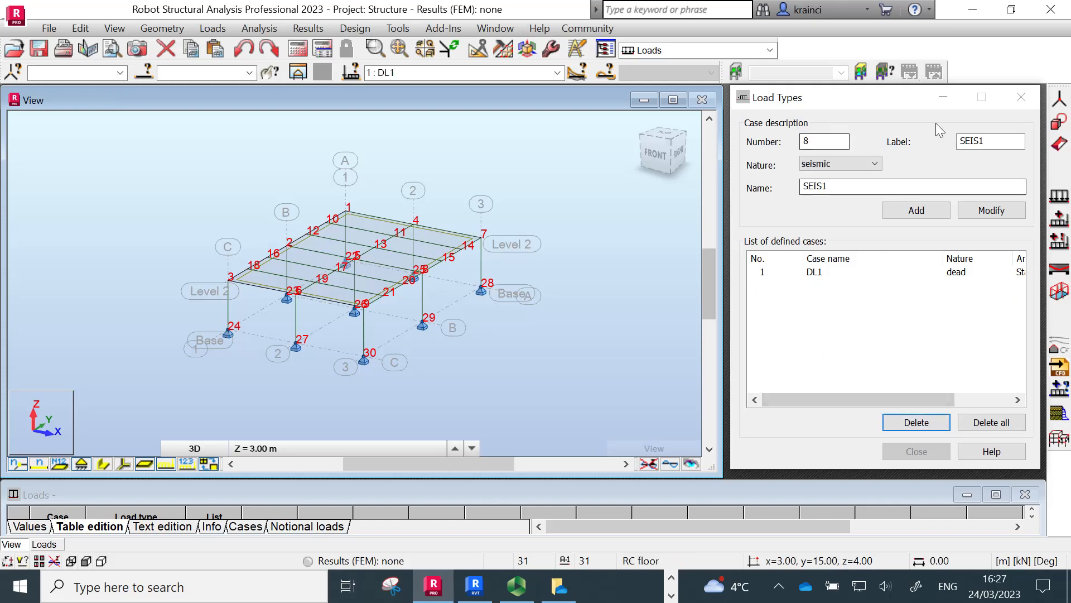
Step: Add a live load case numbered 2, named LL1, with the subnature Category A
{"action": "left_click", "coordinate": [874, 163]}
{"action": "left_click", "coordinate": [825, 188]}
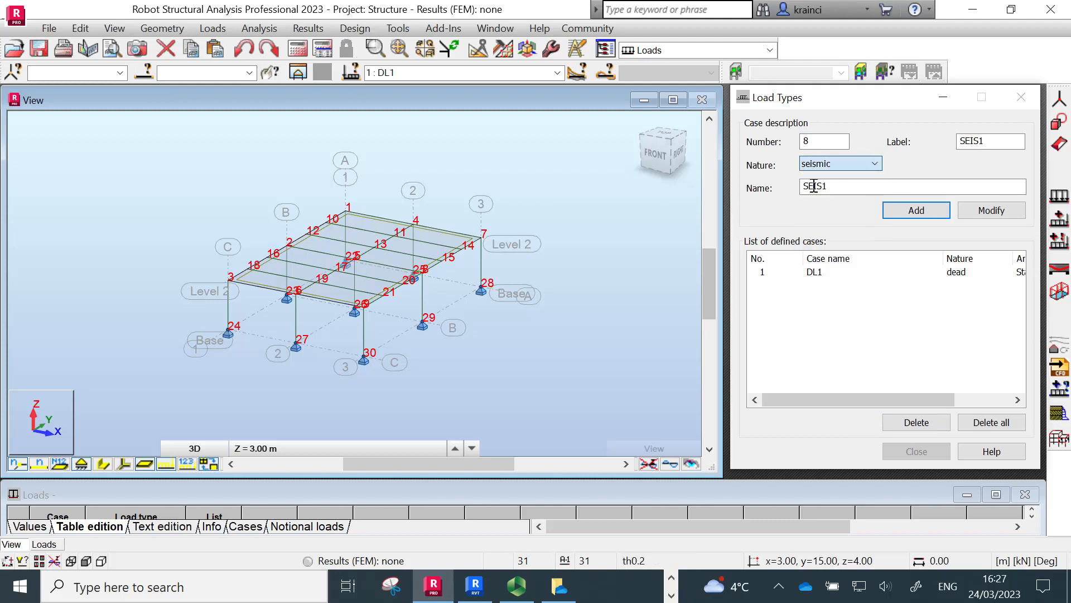
{"action": "left_click", "coordinate": [819, 141]}
{"action": "double_click", "coordinate": [819, 141]}
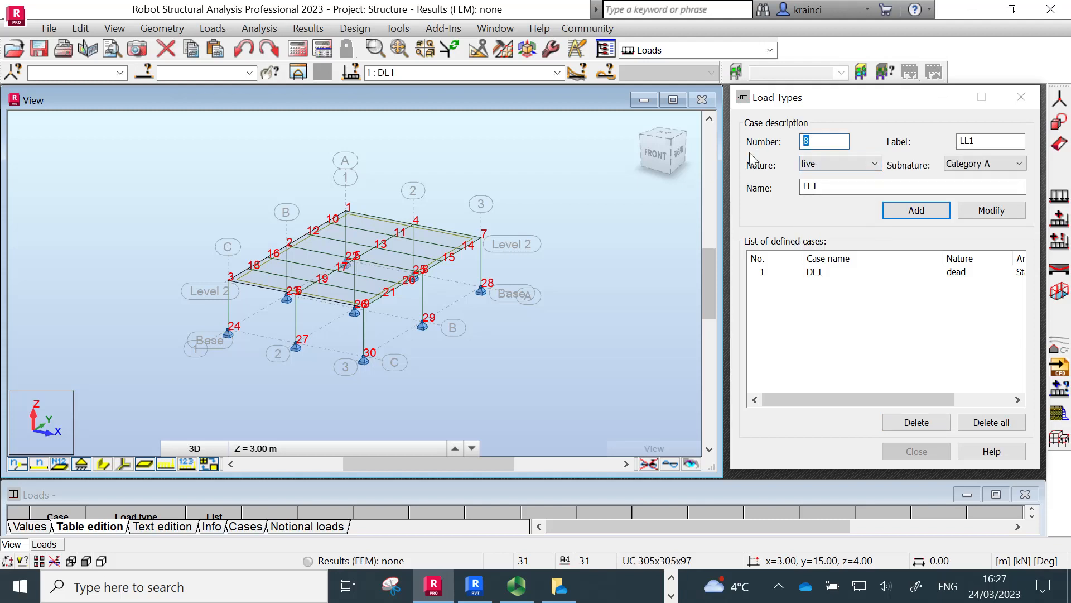
{"action": "left_click", "coordinate": [908, 213]}
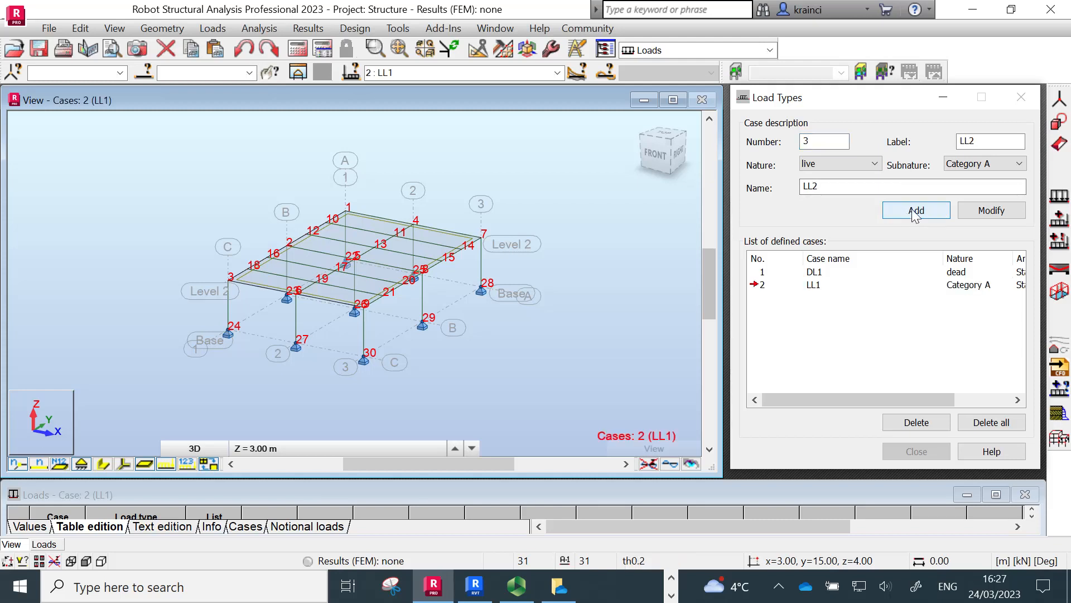
Step: Apply a uniform planar load of -3.00 kPa in global Z to floor panel 30 in case LL1
{"action": "left_click", "coordinate": [1059, 198]}
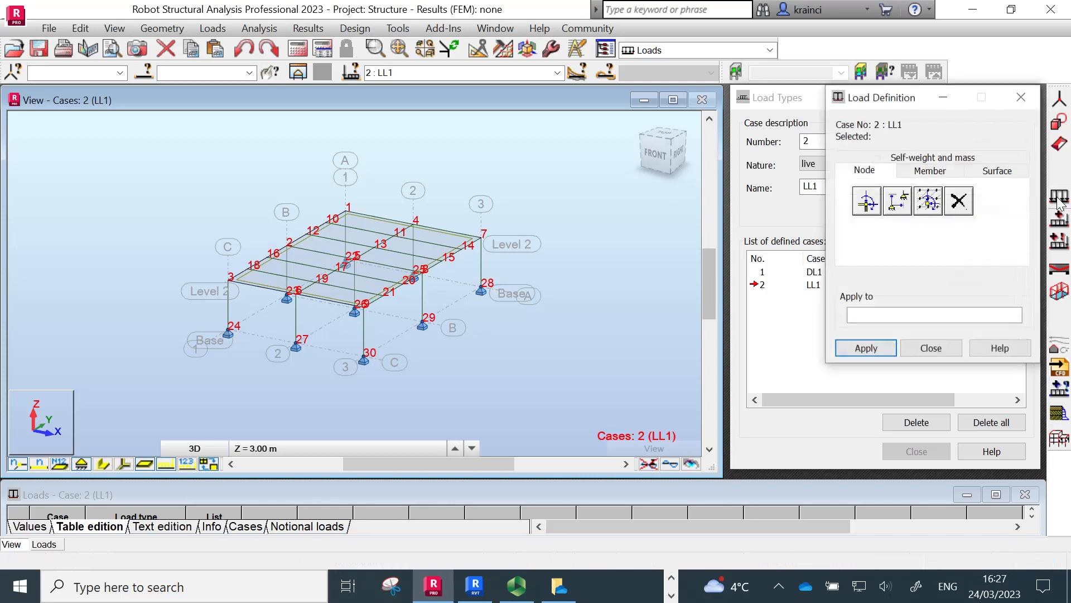
{"action": "left_click", "coordinate": [989, 173]}
{"action": "left_click", "coordinate": [863, 204]}
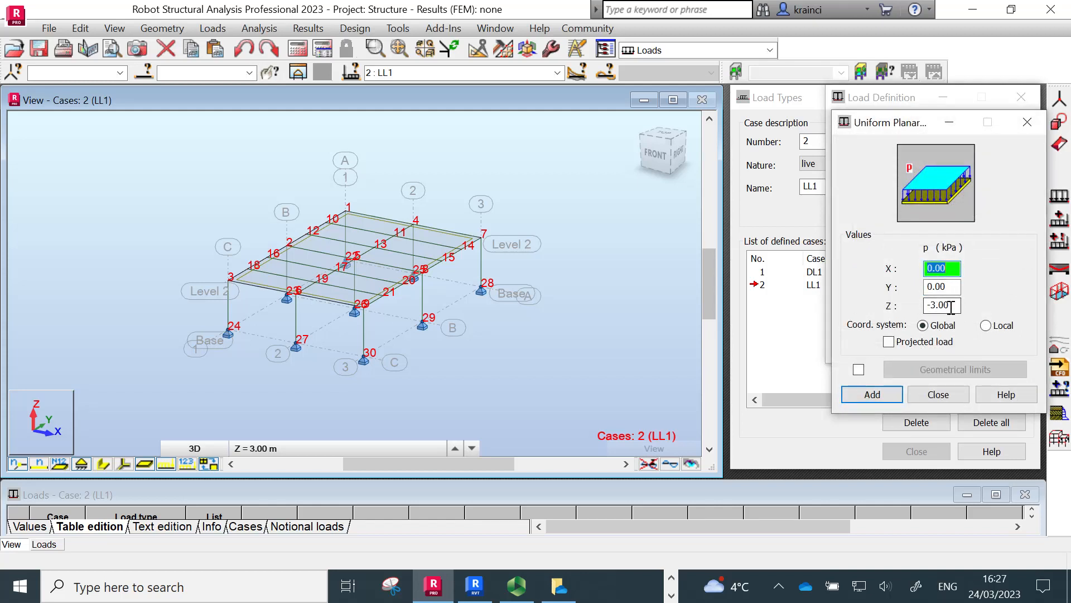
{"action": "left_click", "coordinate": [871, 394]}
{"action": "left_click", "coordinate": [853, 320]}
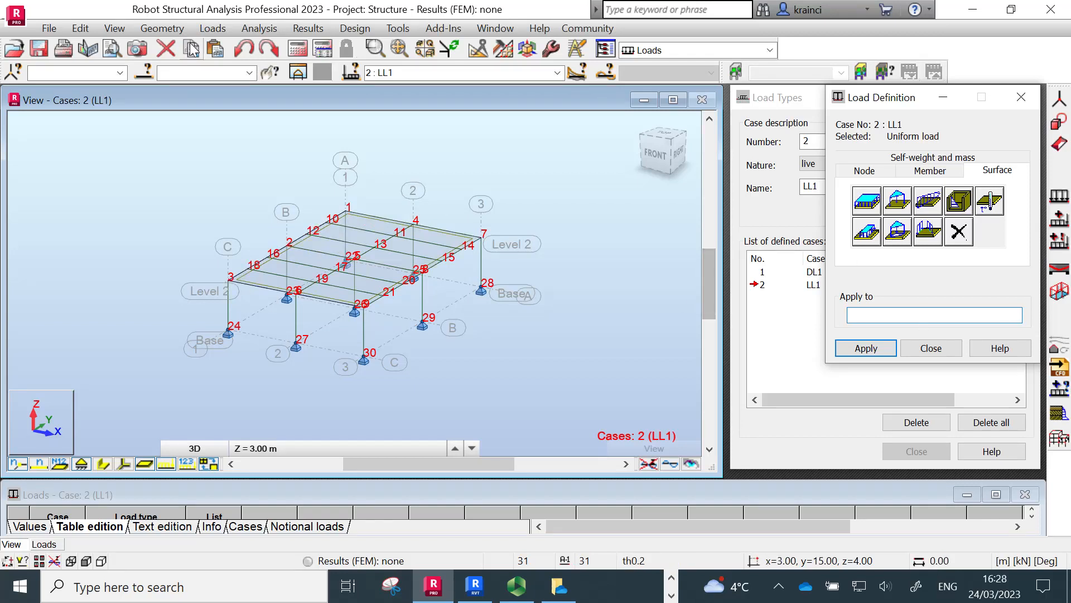
{"action": "left_click", "coordinate": [248, 73]}
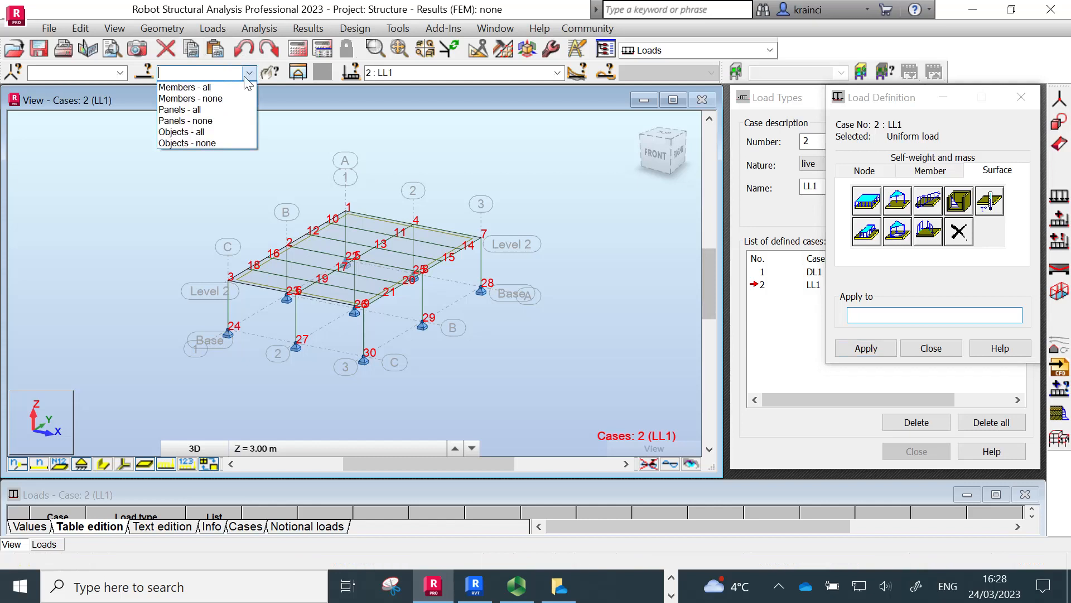
{"action": "left_click", "coordinate": [206, 108]}
{"action": "left_click", "coordinate": [879, 314]}
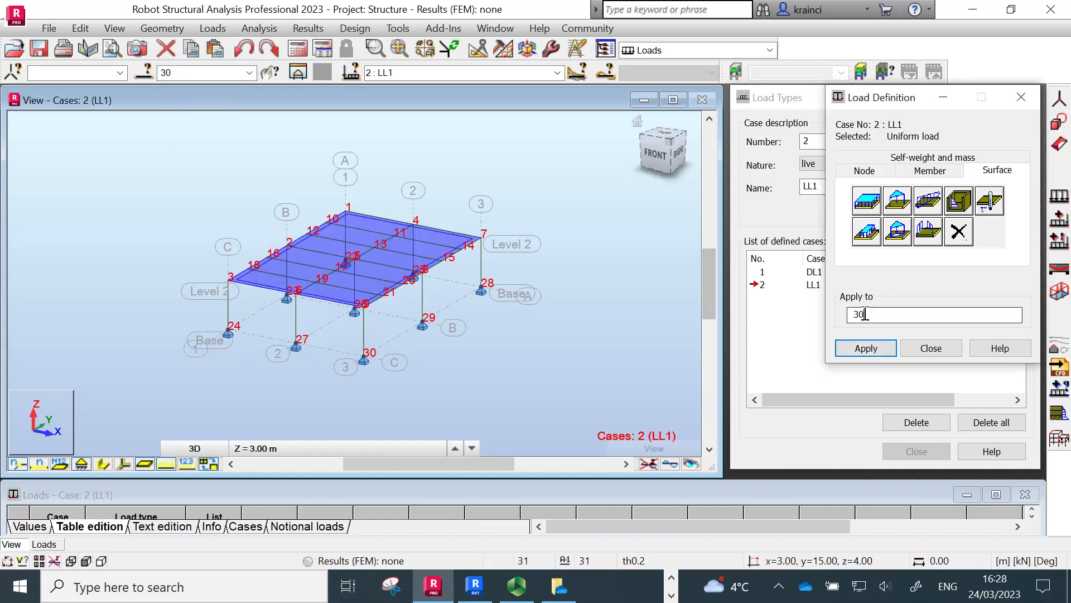
{"action": "left_click", "coordinate": [863, 350]}
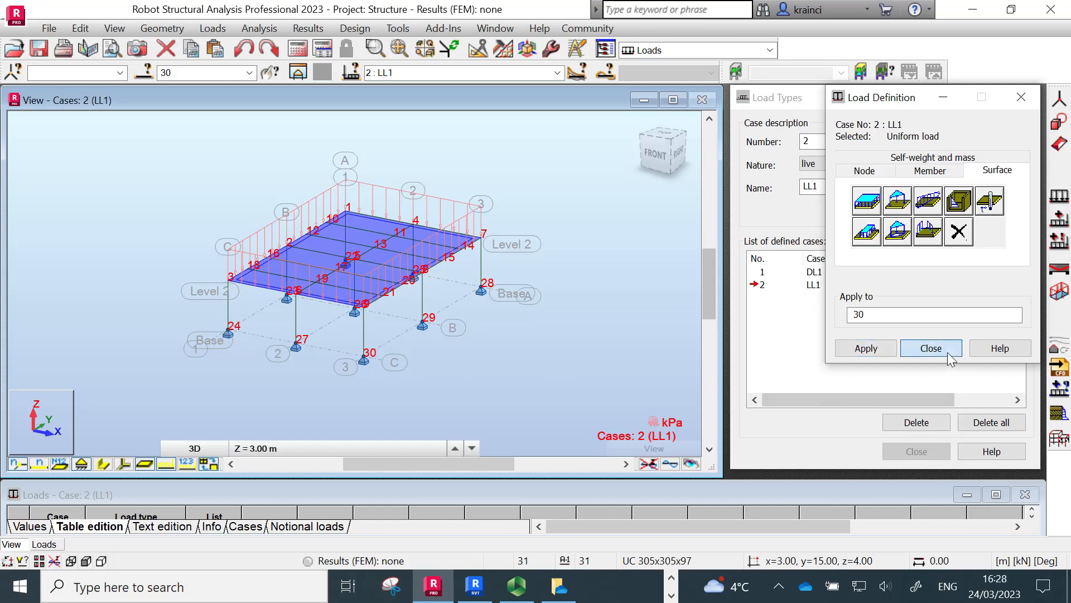
Step: Create a manual load combination numbered 3, with type ULS and the name COMB1
{"action": "left_click", "coordinate": [932, 348]}
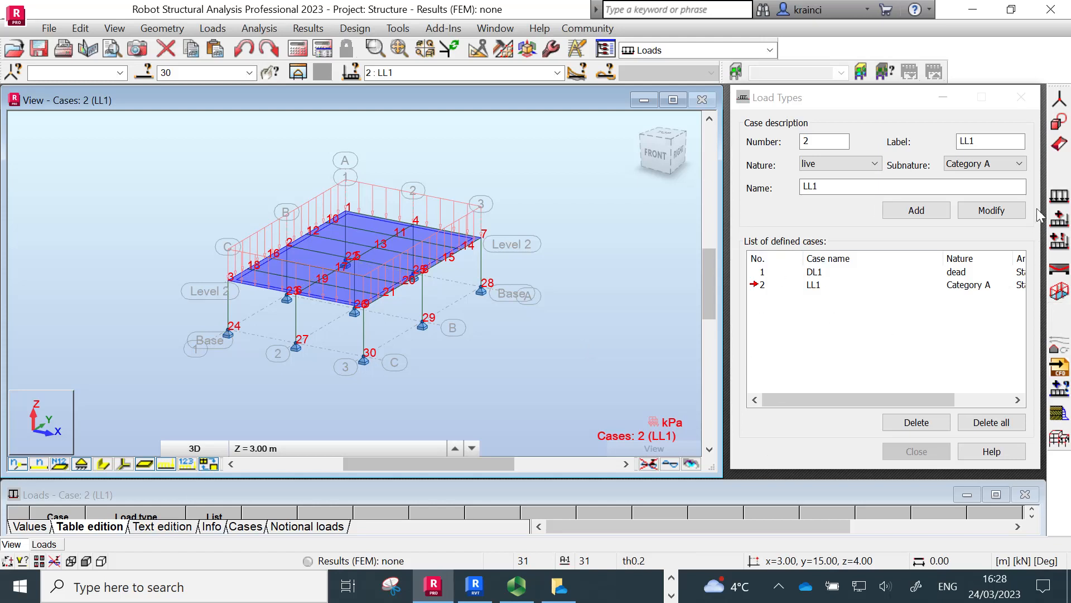
{"action": "left_click", "coordinate": [1062, 221]}
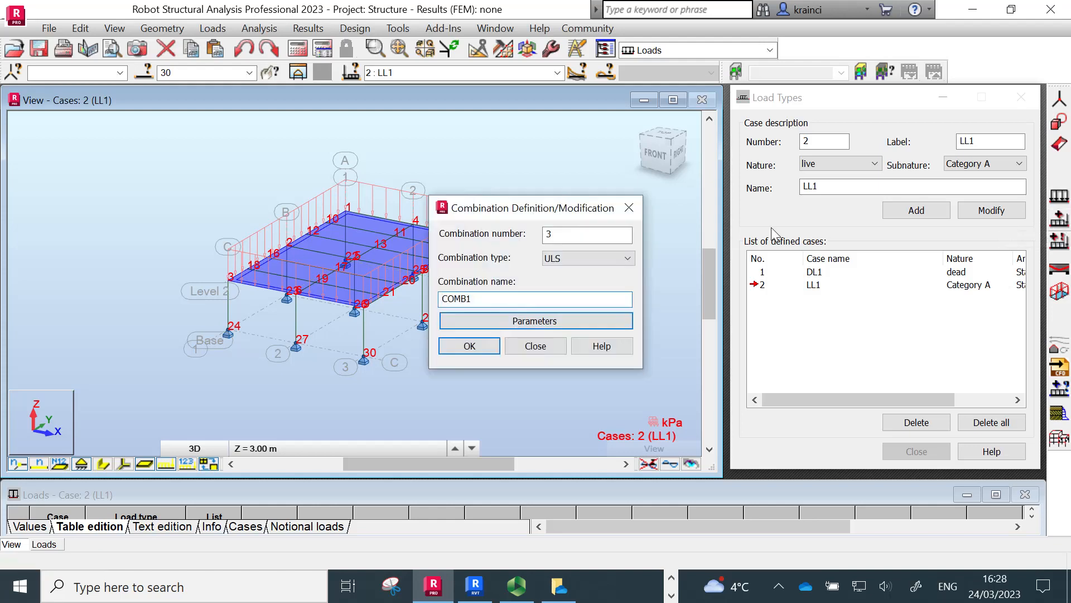
{"action": "left_click", "coordinate": [468, 346]}
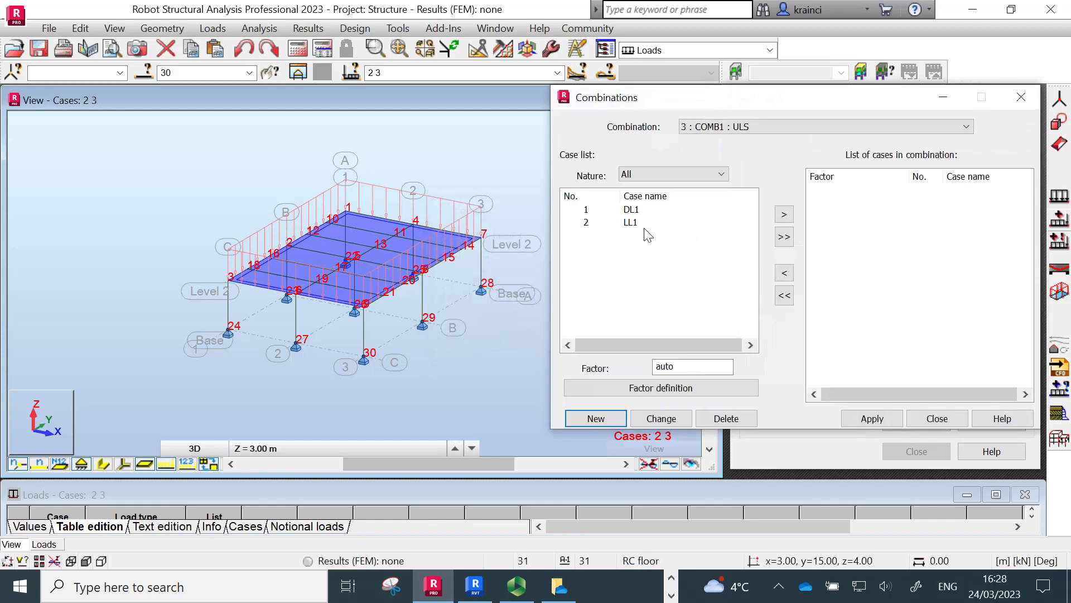
Step: Add dead load case DL1 to combination COMB1 with a factor of 1.35
{"action": "left_click", "coordinate": [587, 210]}
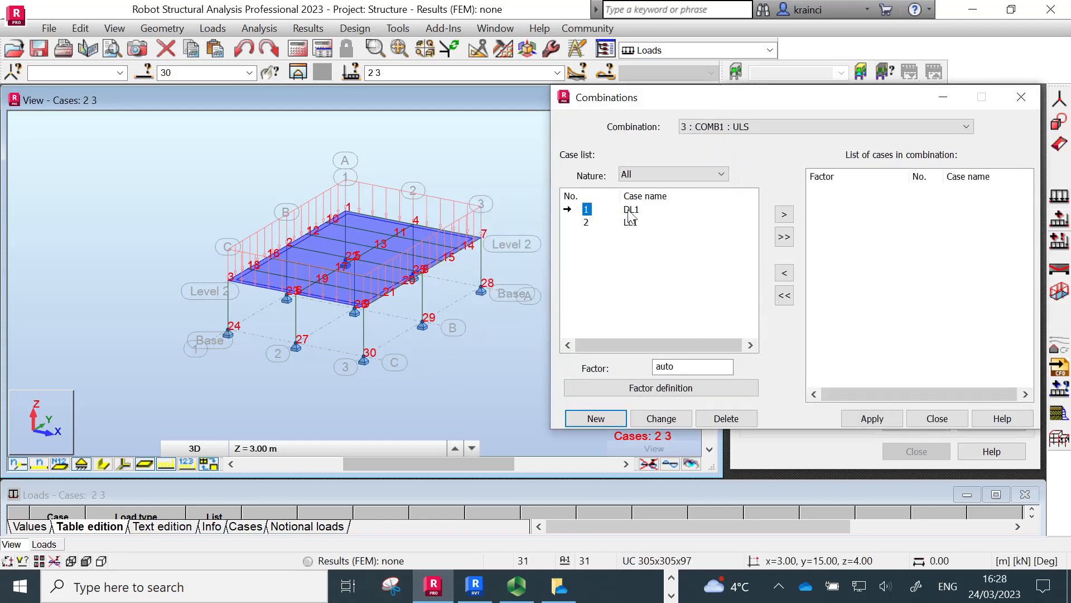
{"action": "left_click", "coordinate": [662, 366]}
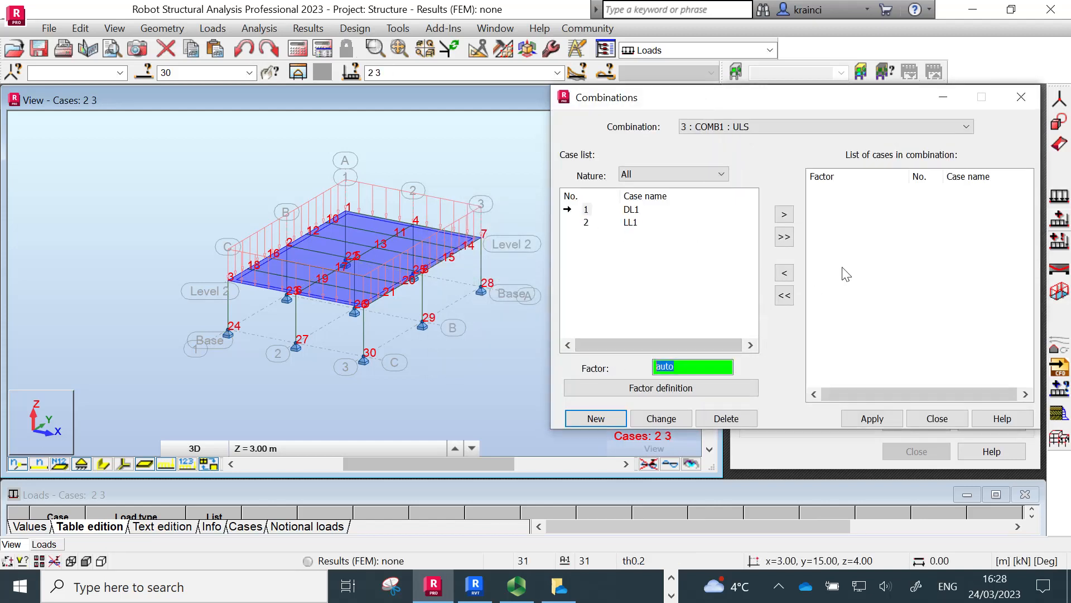
{"action": "type", "text": "1.35"}
{"action": "left_click", "coordinate": [784, 214]}
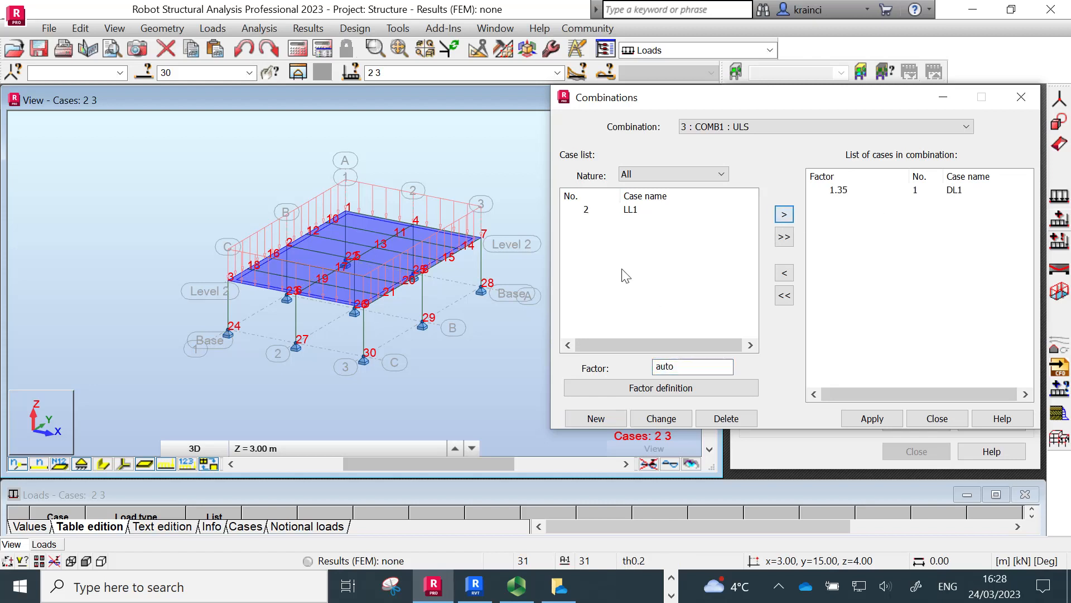
Step: Add live load case LL1 to combination COMB1 with a factor of 1.5 and apply the combination
{"action": "left_click", "coordinate": [586, 210]}
{"action": "left_click", "coordinate": [673, 366]}
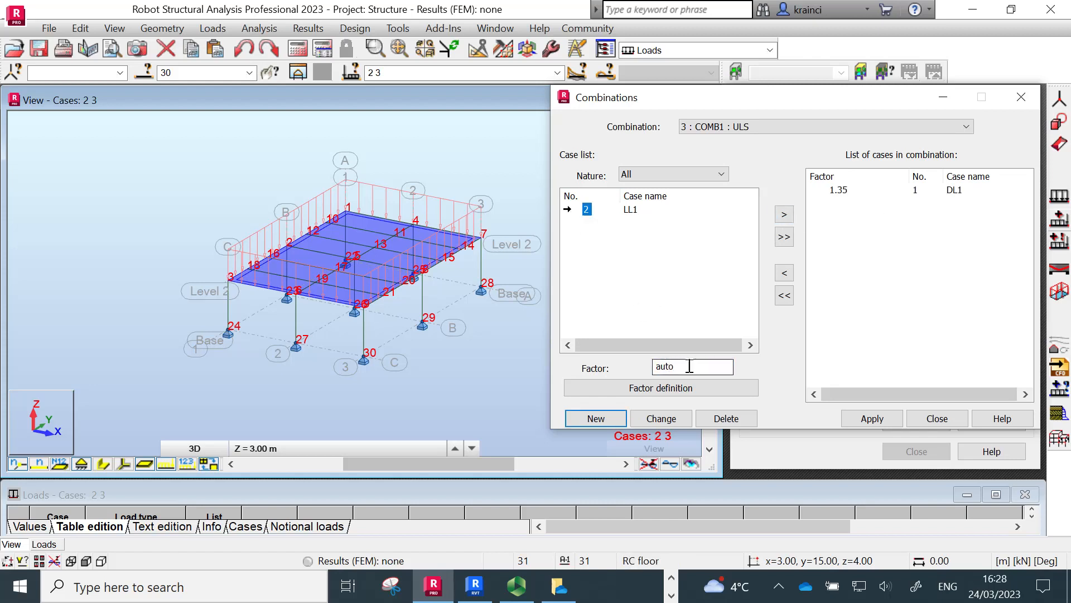
{"action": "type", "text": "1.5"}
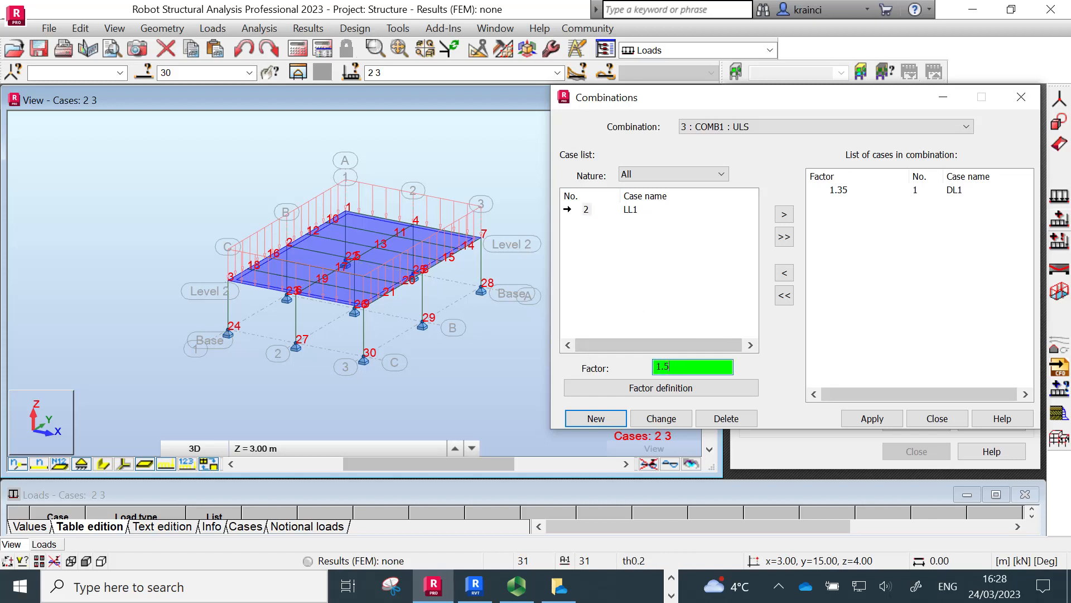
{"action": "left_click", "coordinate": [784, 214]}
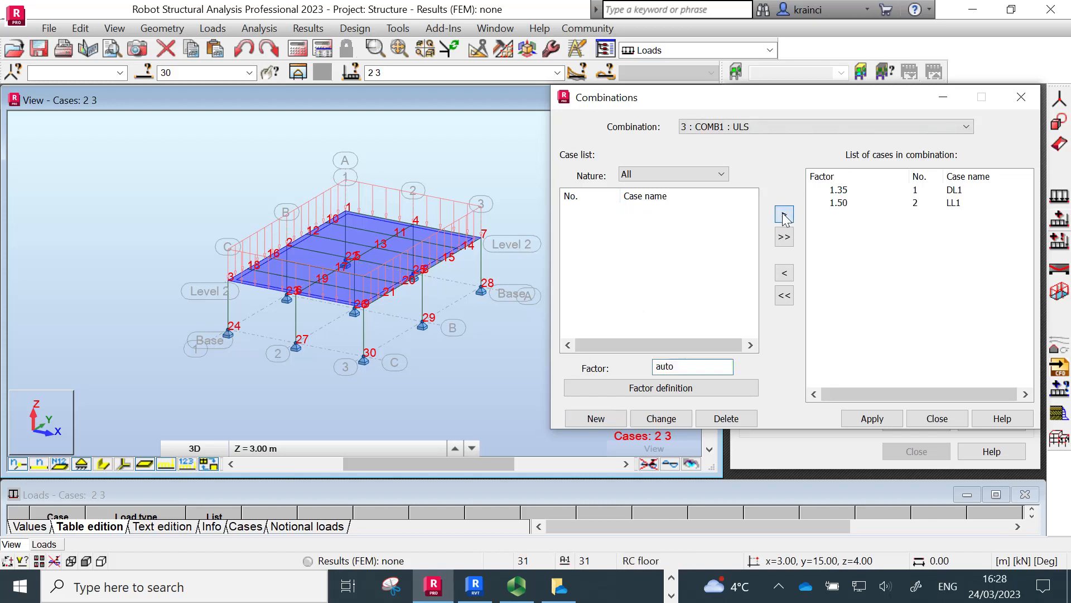
{"action": "left_click", "coordinate": [869, 420]}
{"action": "left_click", "coordinate": [935, 420]}
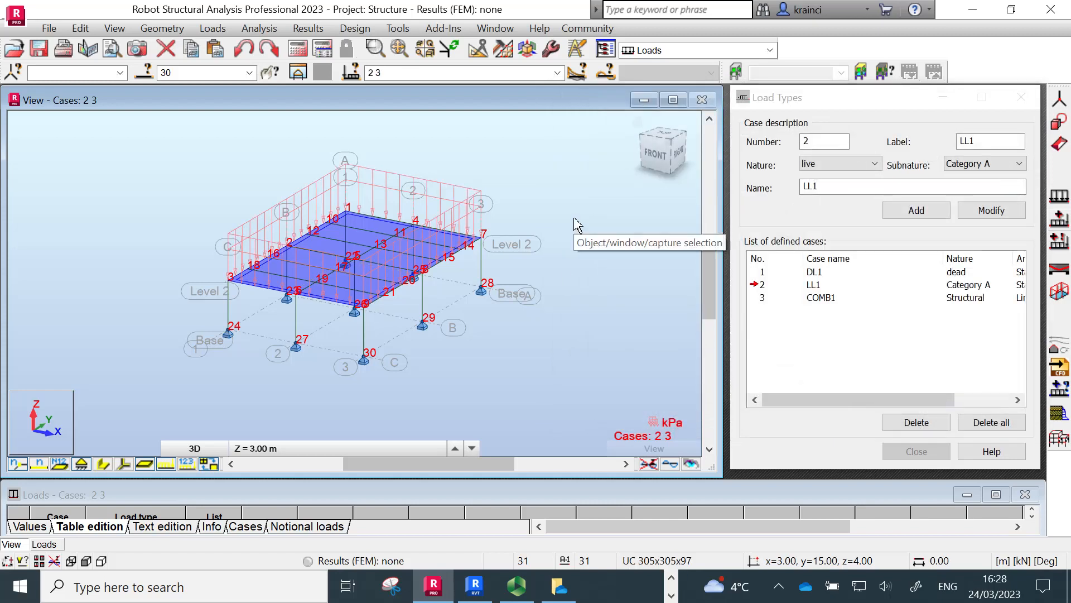
Step: Deselect the floor panel and run the structural calculations, ignoring all instability warnings
{"action": "left_click", "coordinate": [537, 198]}
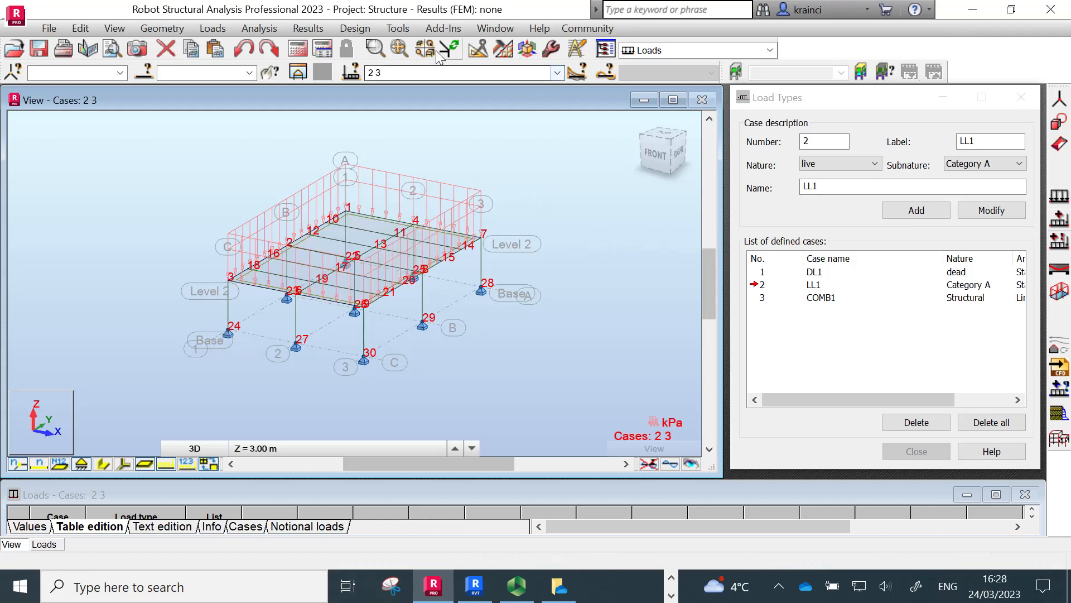
{"action": "left_click", "coordinate": [298, 51]}
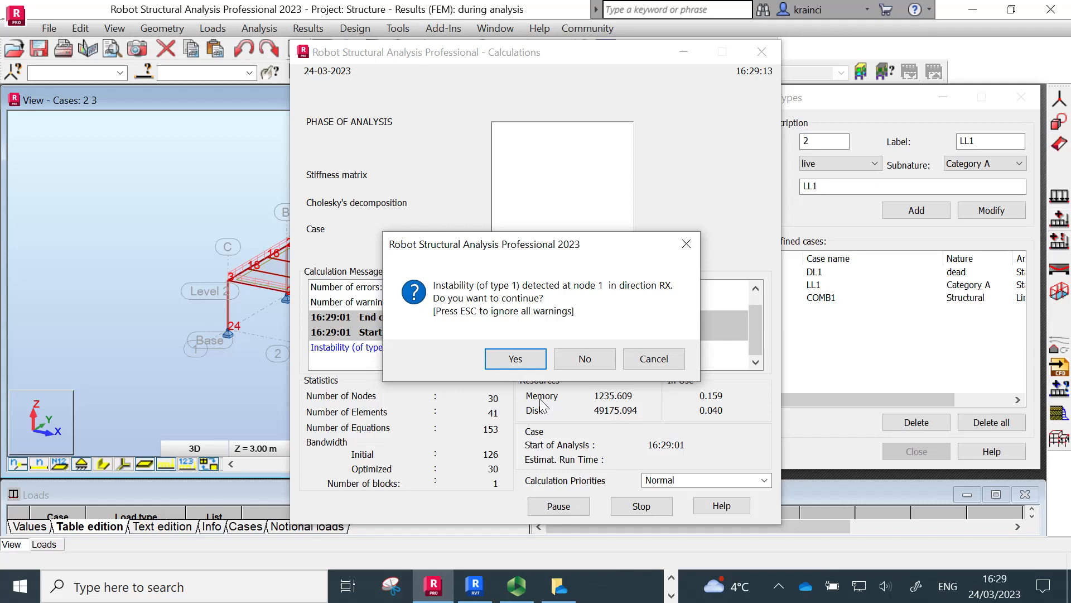
{"action": "key", "text": "Escape"}
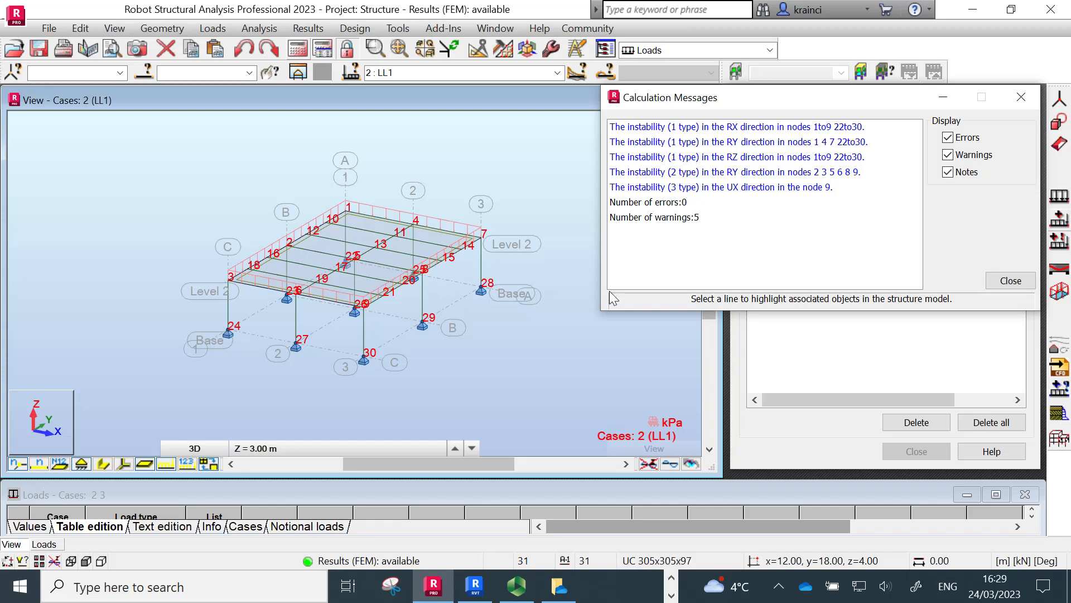
{"action": "left_click", "coordinate": [1011, 281]}
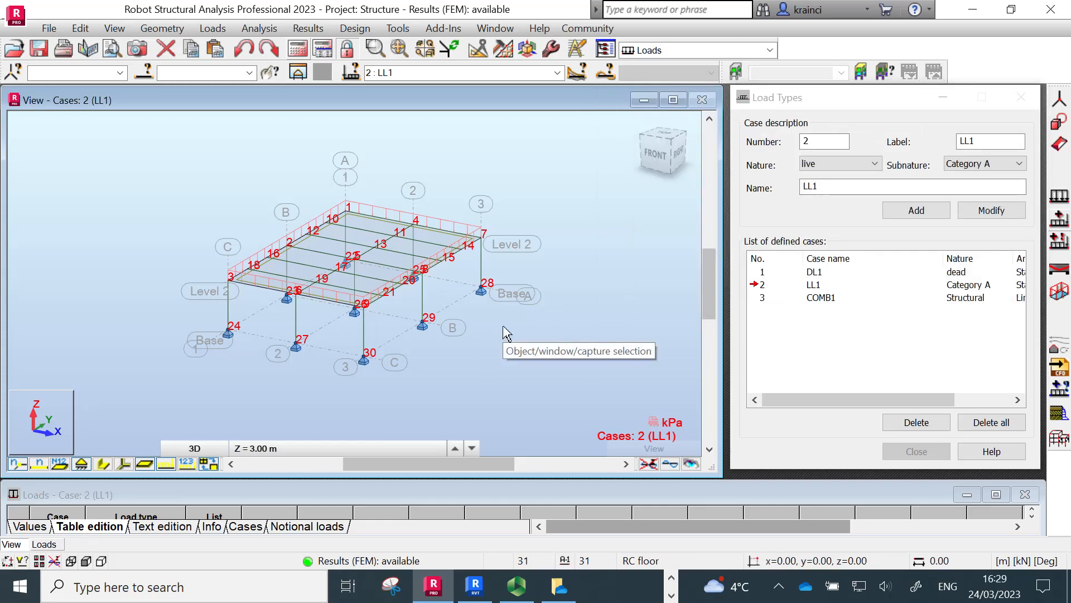
Step: Switch the workspace to the Results - diagrams layout
{"action": "left_click", "coordinate": [770, 50]}
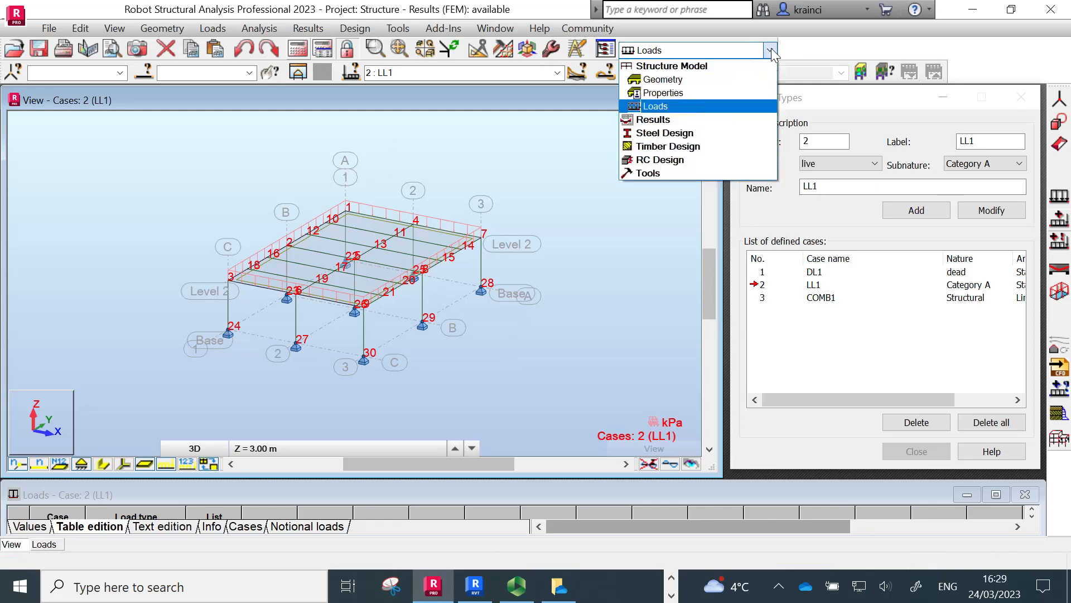
{"action": "left_click", "coordinate": [680, 121]}
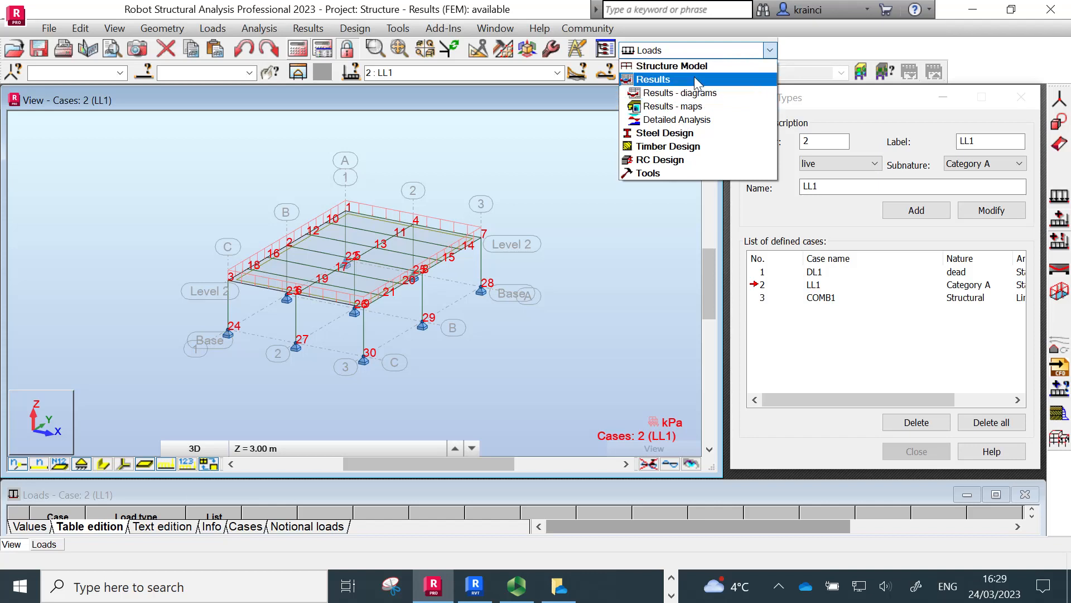
{"action": "left_click", "coordinate": [678, 95]}
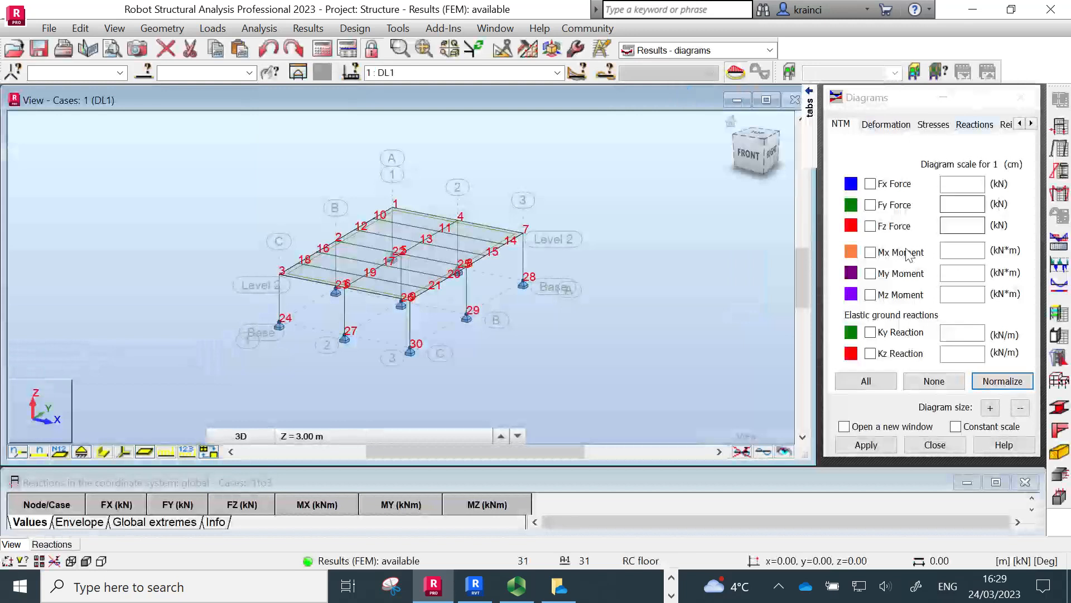
Step: Display the vertical FZ support reactions with value descriptions on the model for case DL1
{"action": "left_click", "coordinate": [974, 126]}
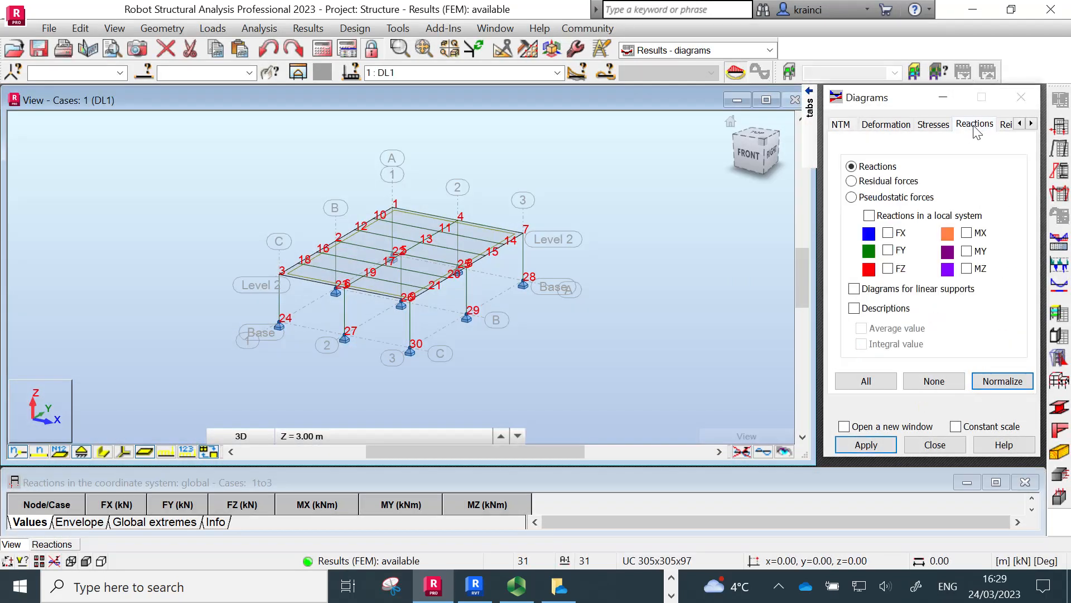
{"action": "left_click", "coordinate": [888, 269]}
{"action": "left_click", "coordinate": [854, 309]}
{"action": "left_click", "coordinate": [868, 446]}
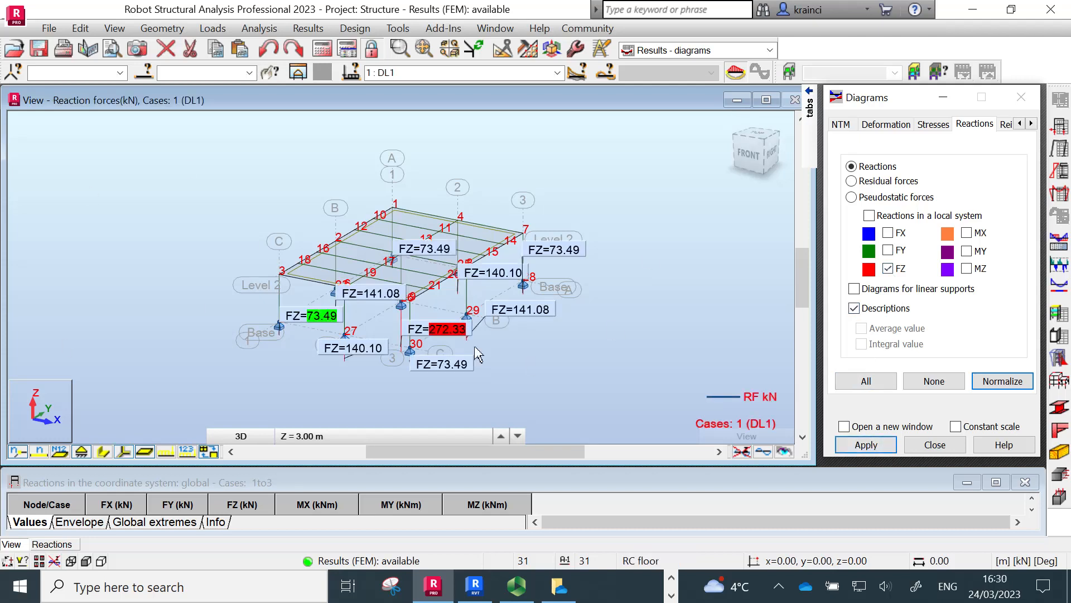
Step: View the FZ support reactions for live load case LL1 and for combination COMB1
{"action": "left_click", "coordinate": [557, 73]}
{"action": "left_click", "coordinate": [524, 99]}
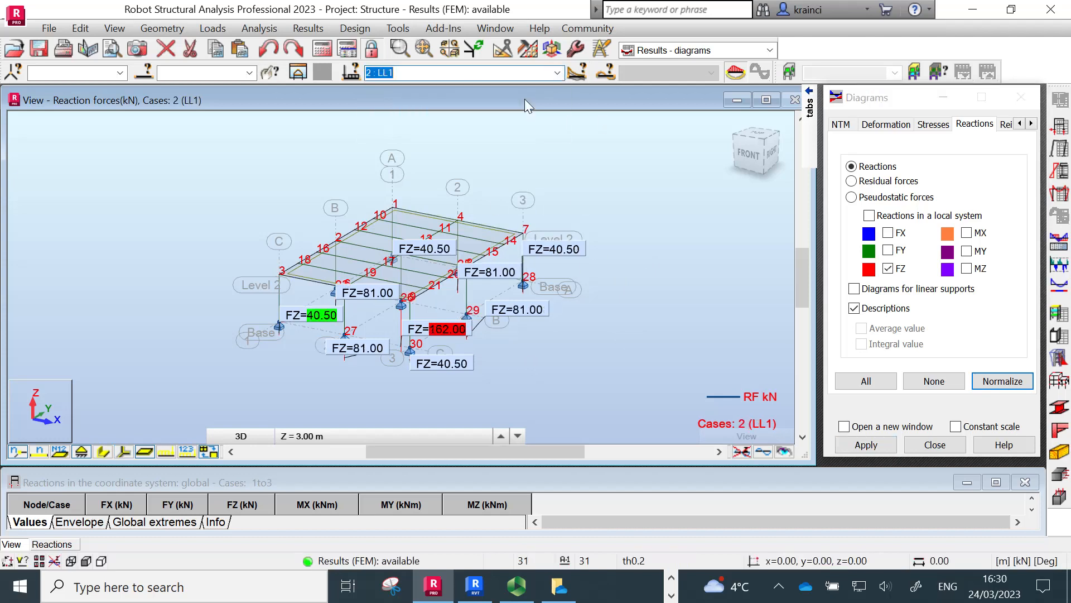
{"action": "left_click", "coordinate": [553, 73]}
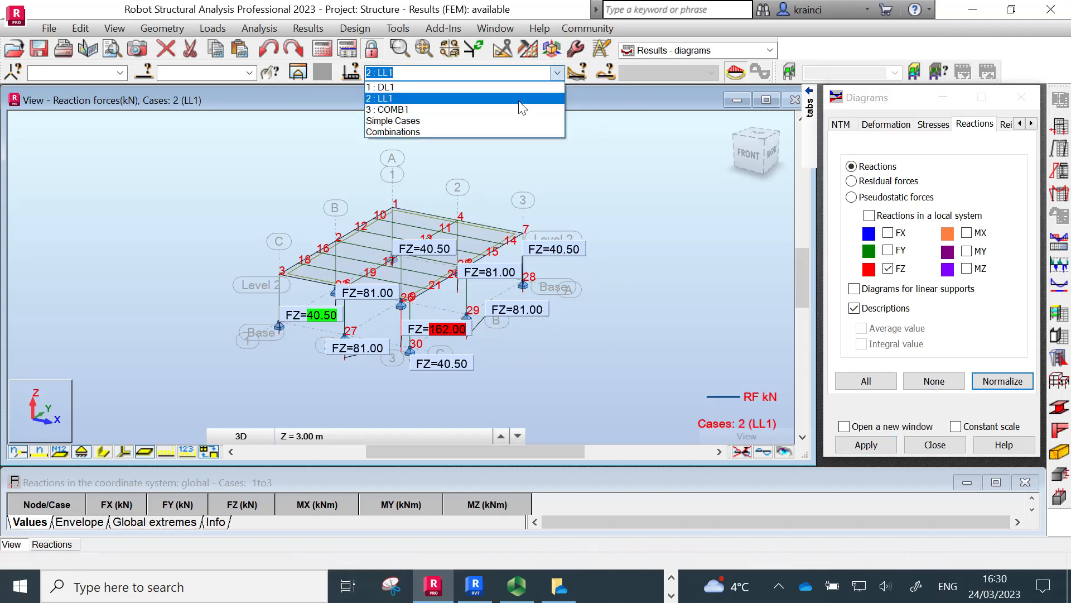
{"action": "left_click", "coordinate": [517, 109]}
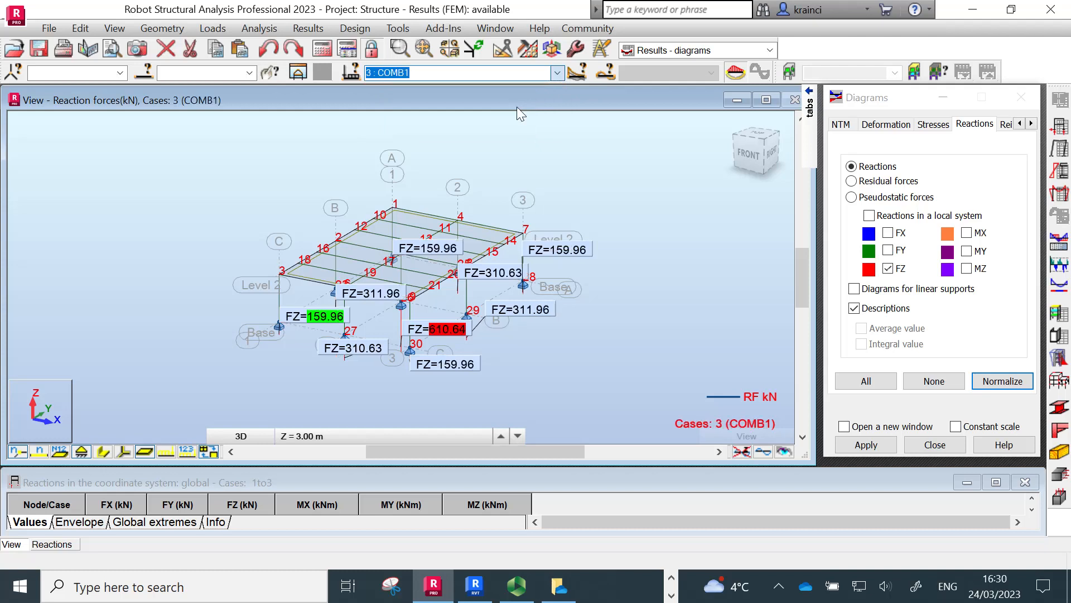
{"action": "left_click", "coordinate": [556, 73]}
{"action": "left_click", "coordinate": [558, 74]}
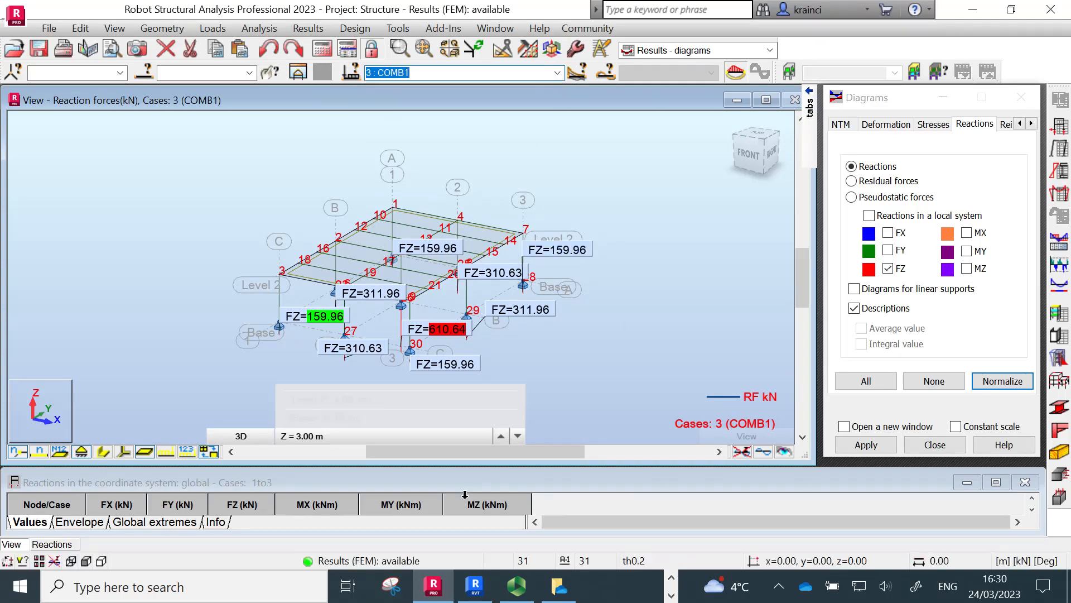
Step: Enlarge the reactions table and examine the reaction and force sums for DL1, LL1 and COMB1
{"action": "left_click_drag", "start_coordinate": [477, 487], "coordinate": [480, 450]}
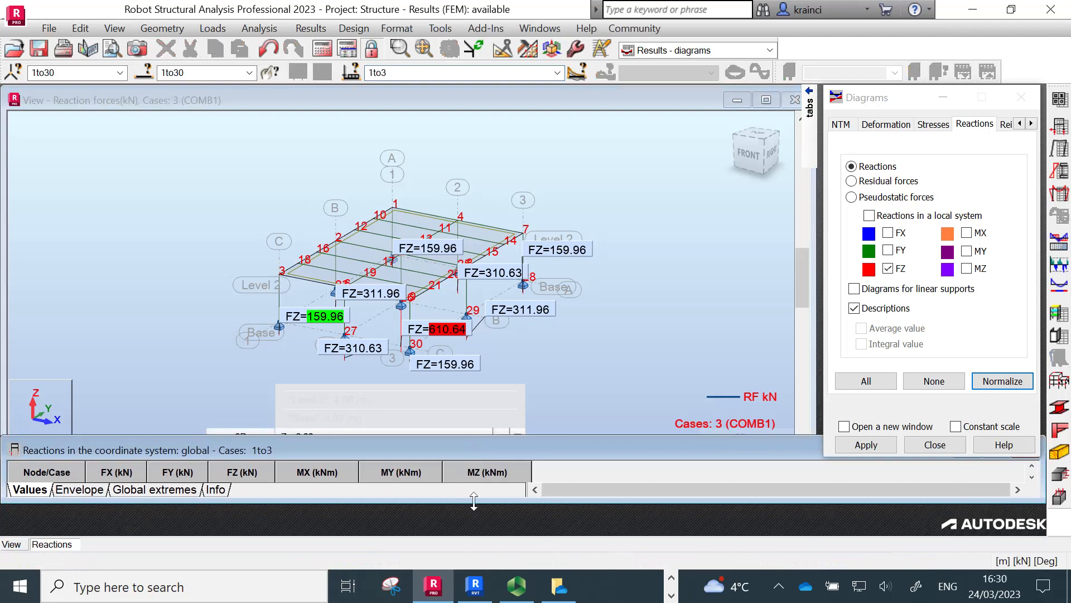
{"action": "left_click_drag", "start_coordinate": [487, 502], "coordinate": [488, 534]}
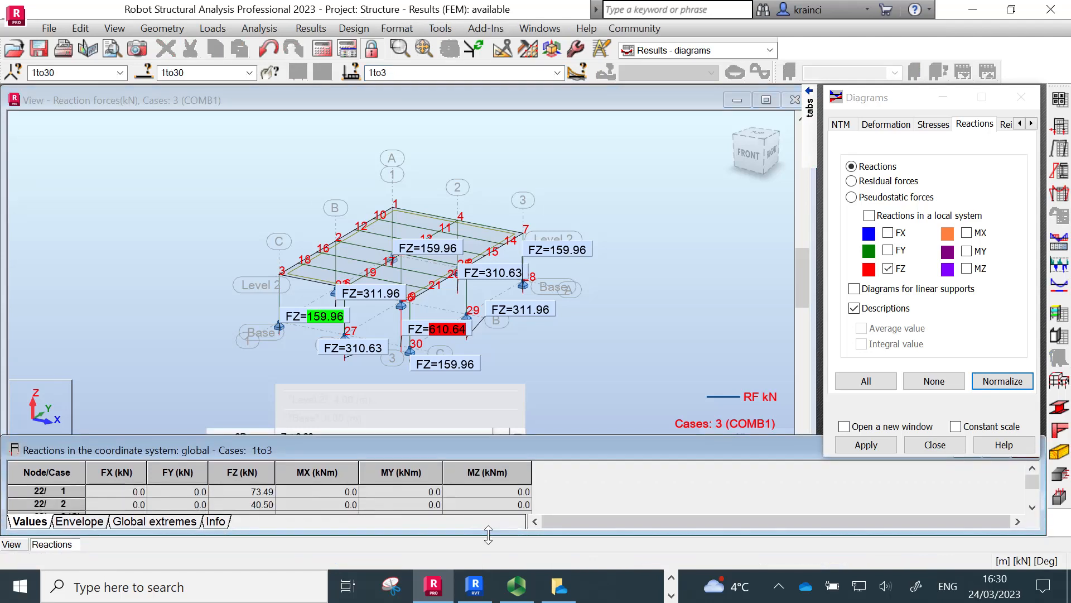
{"action": "scroll", "coordinate": [485, 471], "scroll_direction": "down", "scroll_amount": 10}
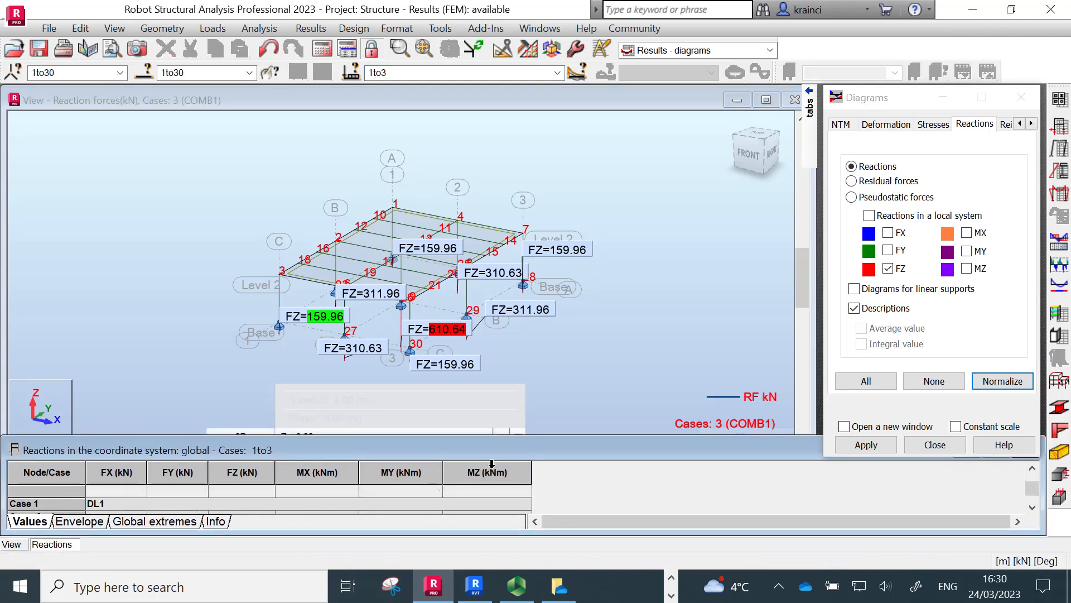
{"action": "scroll", "coordinate": [491, 480], "scroll_direction": "down", "scroll_amount": 3}
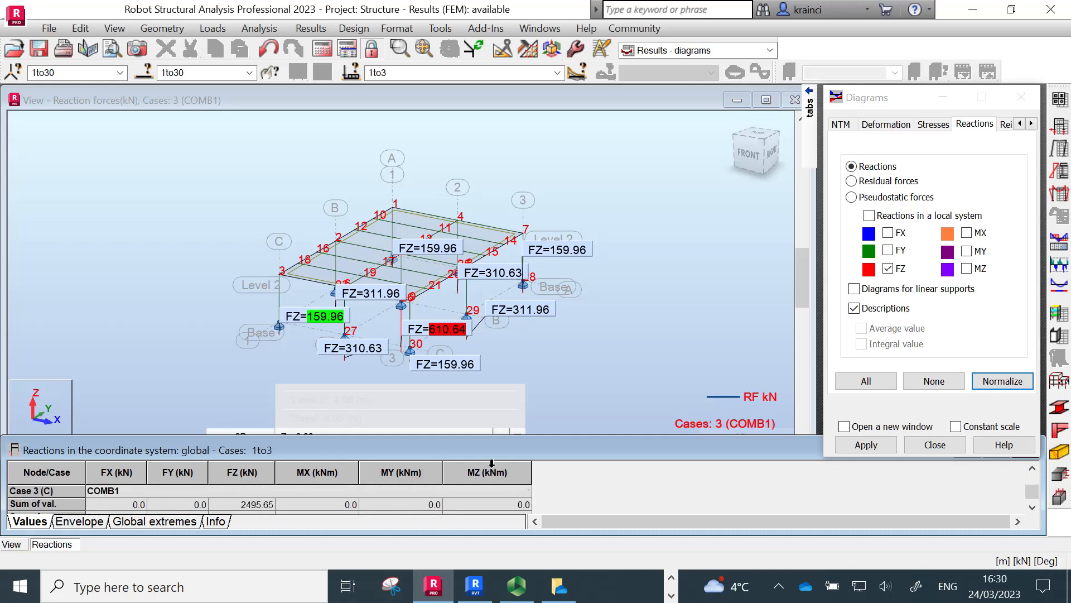
{"action": "scroll", "coordinate": [491, 463], "scroll_direction": "down", "scroll_amount": 1}
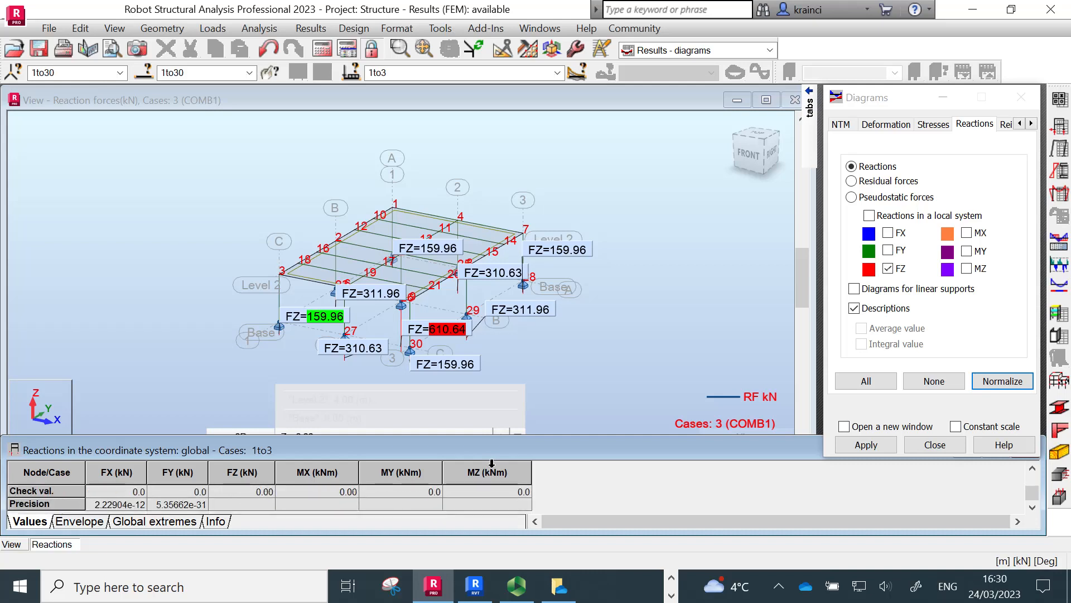
{"action": "scroll", "coordinate": [491, 480], "scroll_direction": "up", "scroll_amount": 2}
{"action": "scroll", "coordinate": [491, 479], "scroll_direction": "down", "scroll_amount": 2}
{"action": "scroll", "coordinate": [492, 479], "scroll_direction": "up", "scroll_amount": 2}
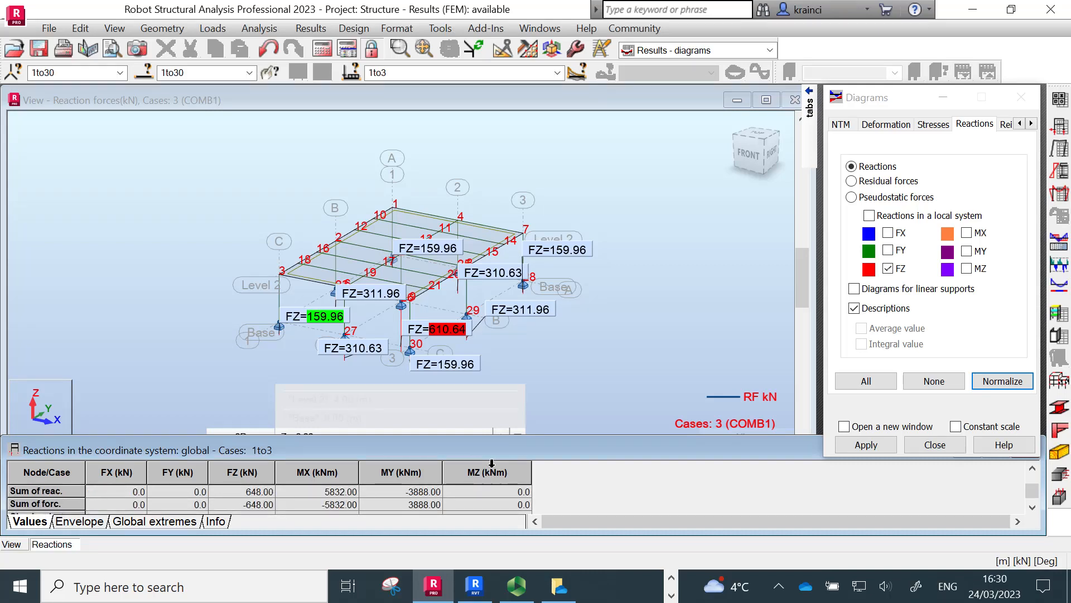
{"action": "scroll", "coordinate": [492, 463], "scroll_direction": "up", "scroll_amount": 3}
{"action": "scroll", "coordinate": [492, 463], "scroll_direction": "down", "scroll_amount": 3}
{"action": "scroll", "coordinate": [264, 496], "scroll_direction": "up", "scroll_amount": 3}
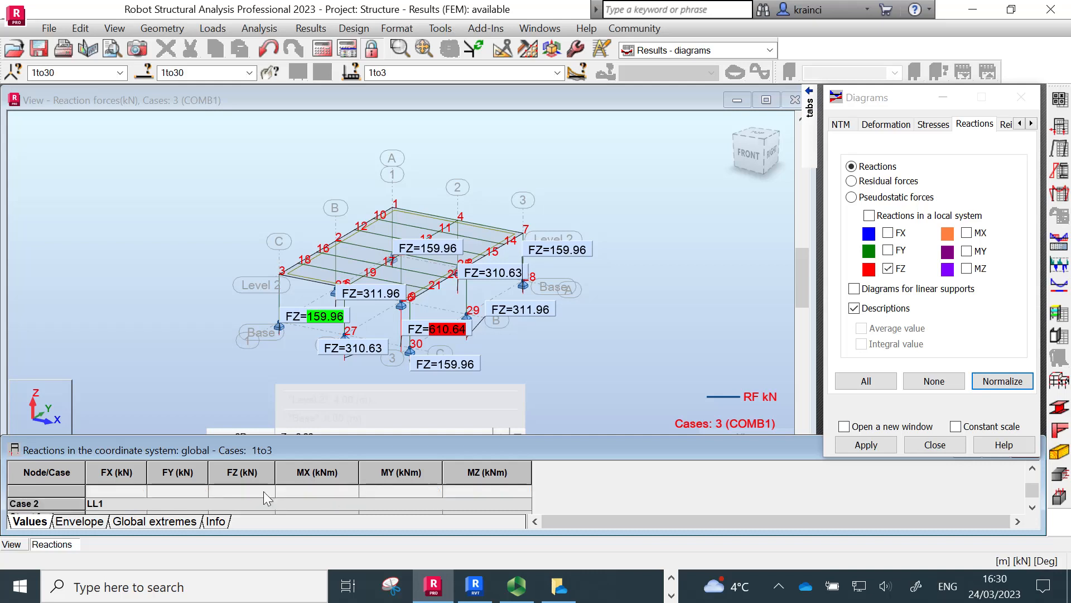
{"action": "scroll", "coordinate": [264, 491], "scroll_direction": "down", "scroll_amount": 3}
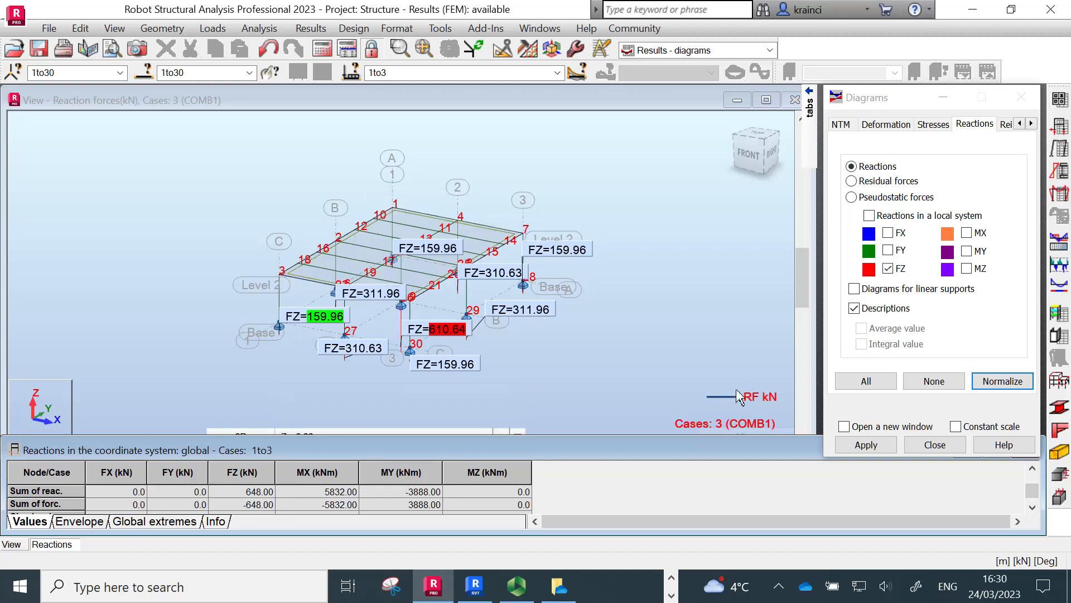
{"action": "left_click_drag", "start_coordinate": [690, 437], "coordinate": [692, 471]}
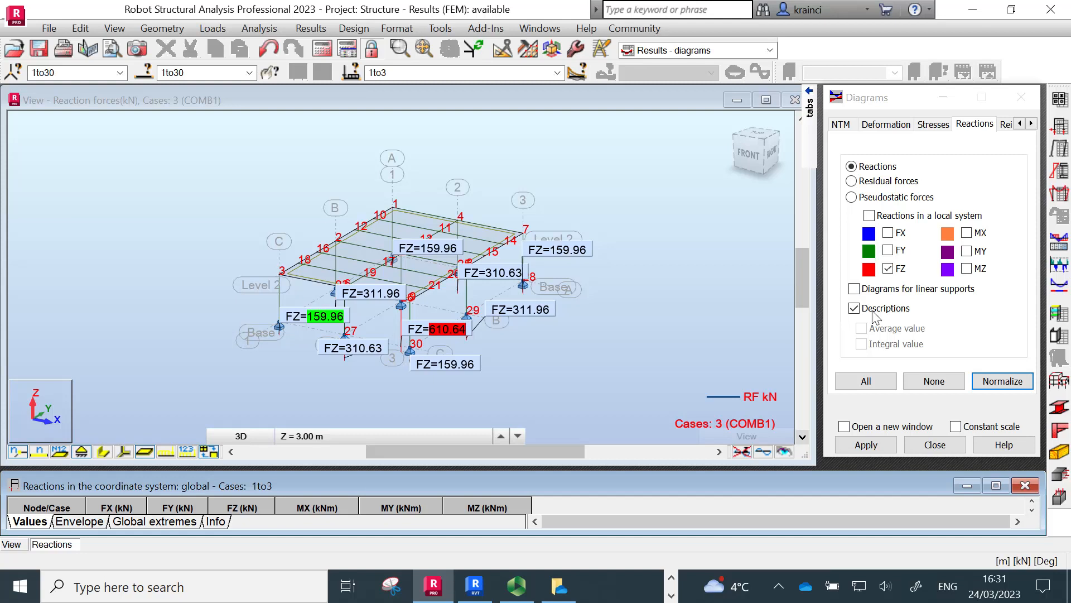
Step: Clear the support reaction values and the Fz force diagram from the model view
{"action": "left_click", "coordinate": [947, 380]}
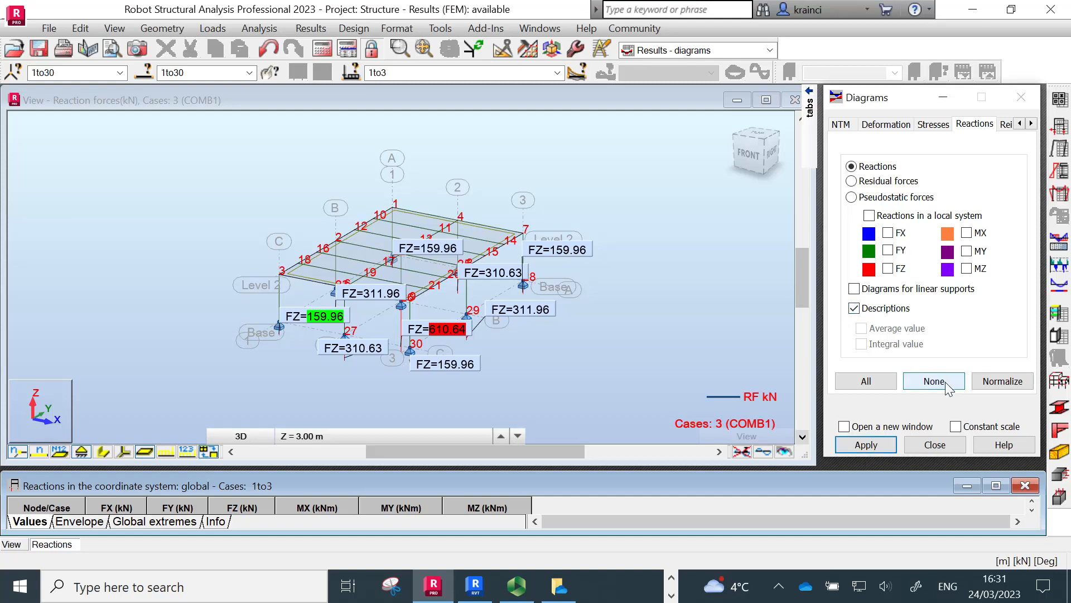
{"action": "left_click", "coordinate": [840, 125]}
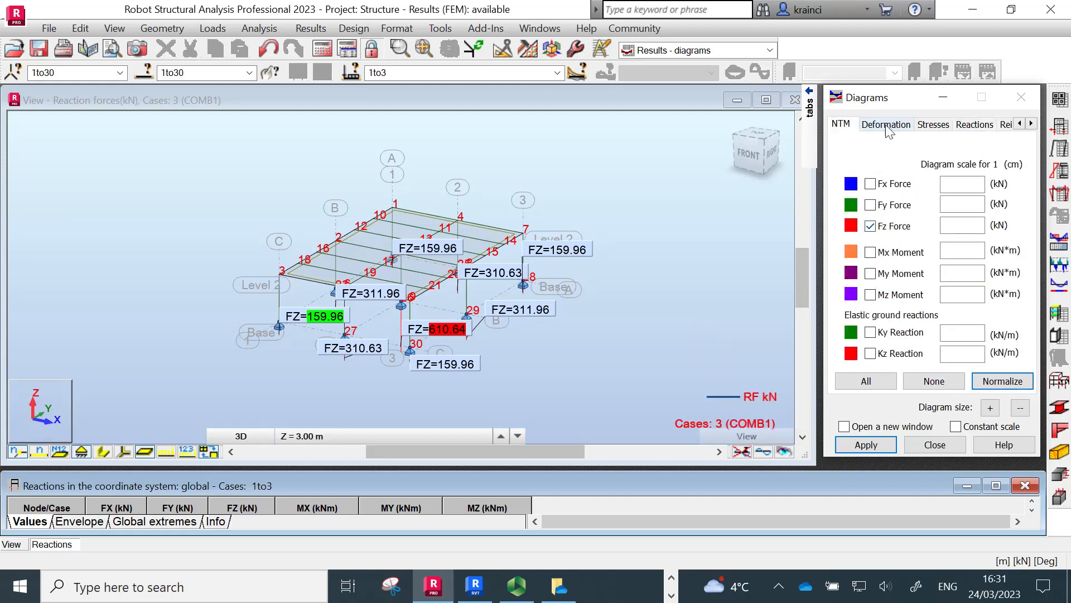
{"action": "left_click", "coordinate": [963, 125]}
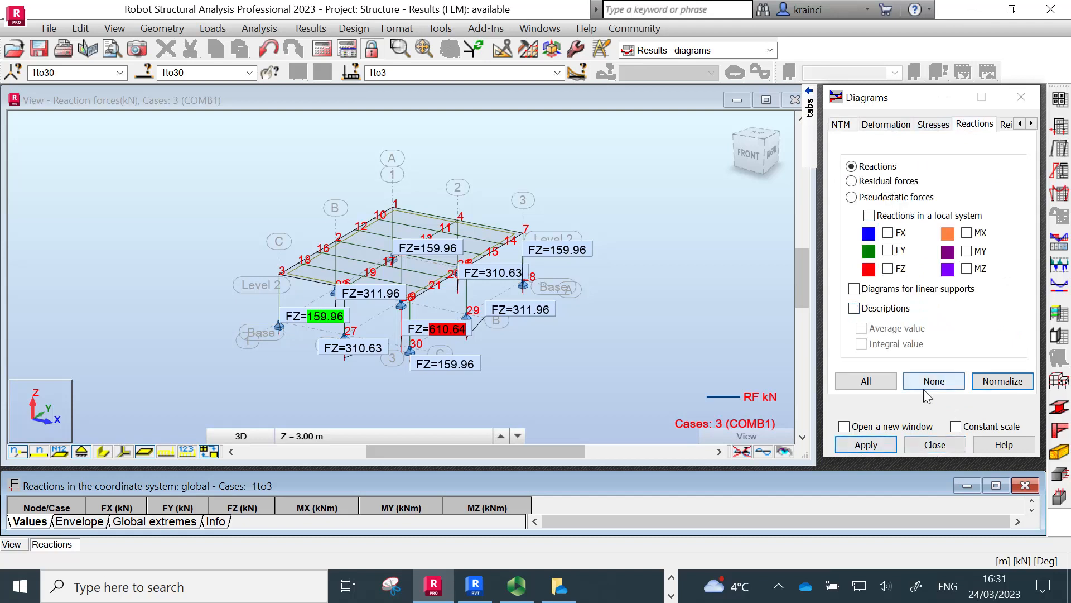
{"action": "left_click", "coordinate": [840, 446]}
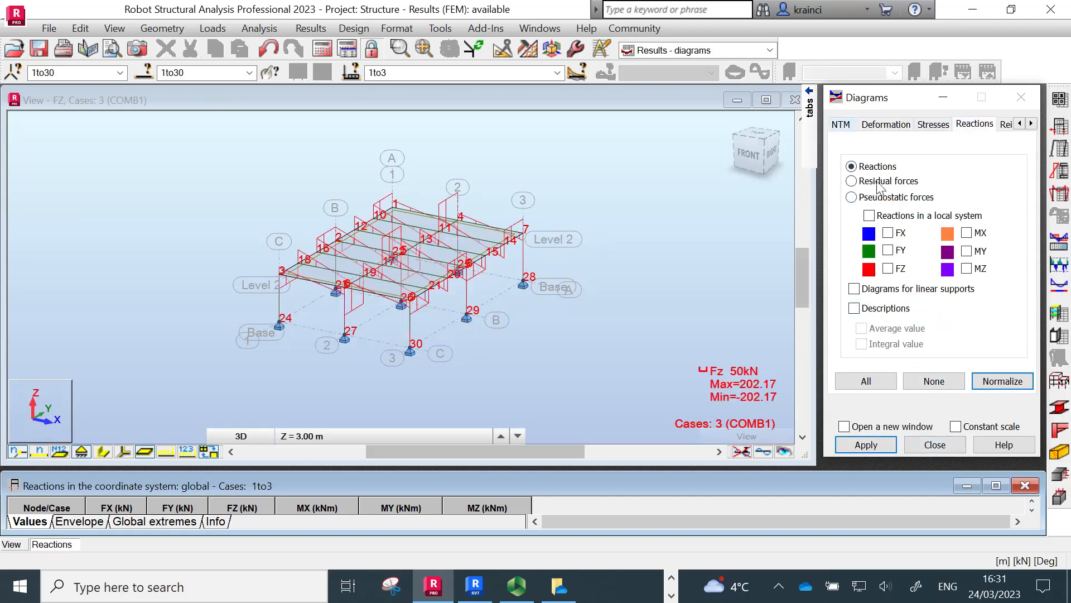
{"action": "left_click", "coordinate": [840, 124]}
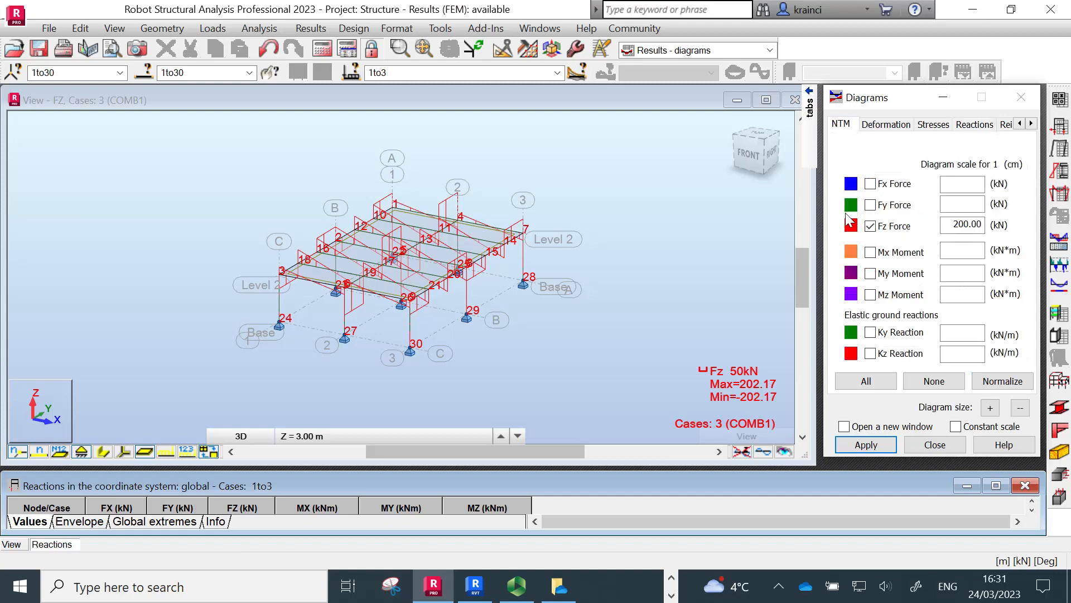
{"action": "left_click", "coordinate": [871, 227]}
{"action": "left_click", "coordinate": [842, 442]}
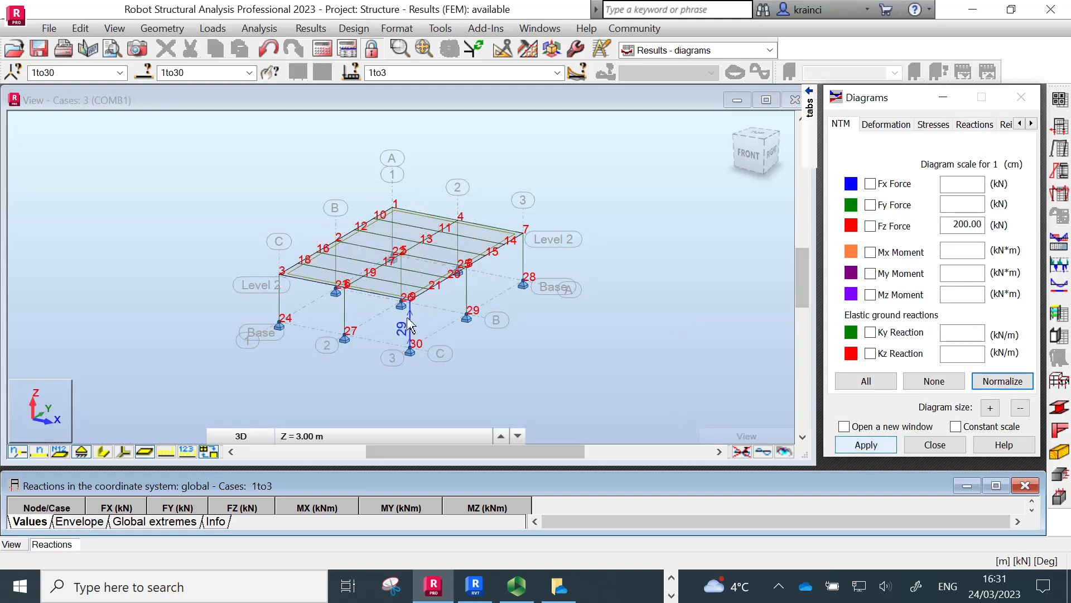
Step: Isolate bar 20, the secondary beam between grids 2 and 3 nearest grid C, in its own window in front view
{"action": "scroll", "coordinate": [527, 273], "scroll_direction": "up", "scroll_amount": 1}
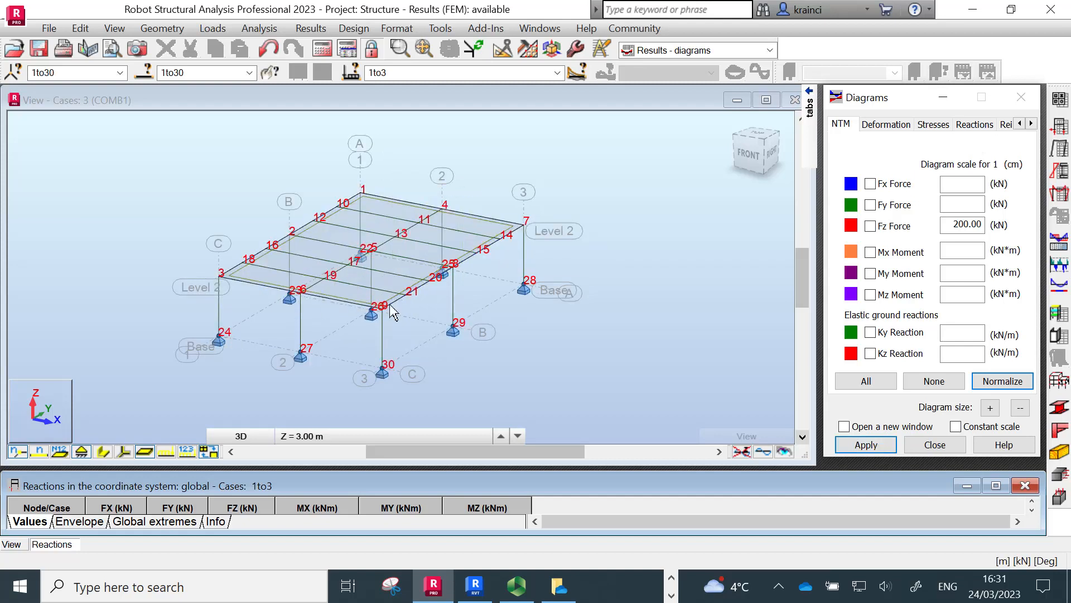
{"action": "left_click", "coordinate": [357, 293]}
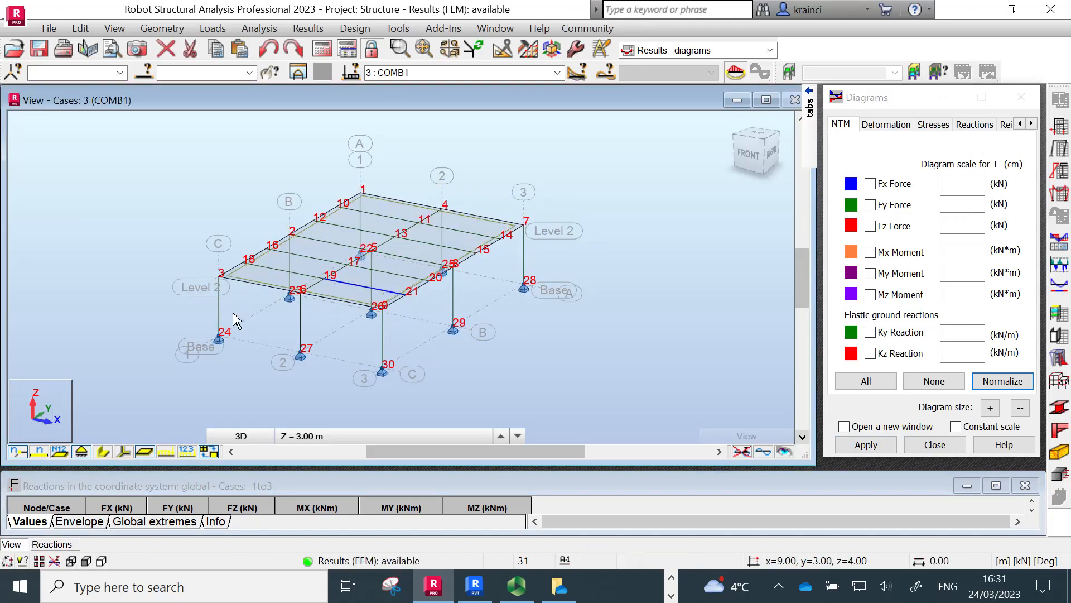
{"action": "left_click", "coordinate": [298, 72]}
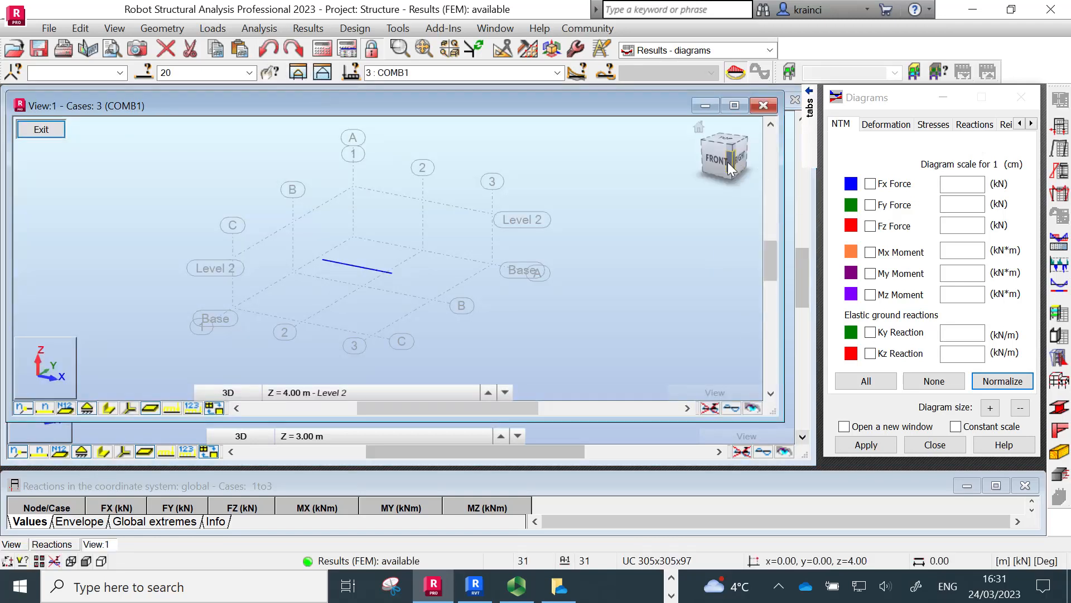
{"action": "left_click", "coordinate": [716, 161]}
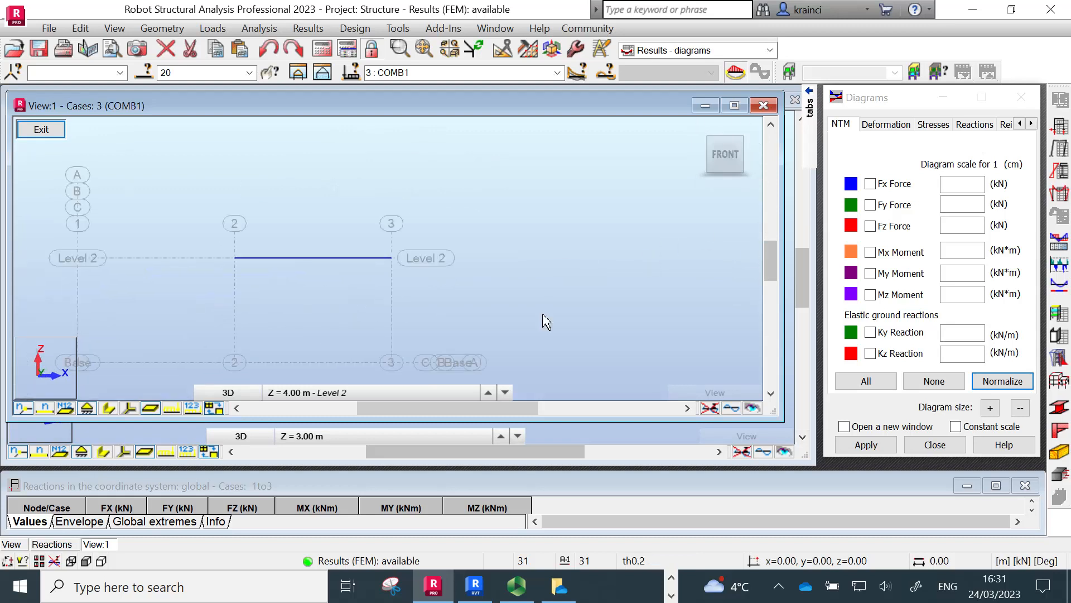
Step: Display the Fz shear force diagram of the isolated secondary beam for COMB1
{"action": "left_click", "coordinate": [869, 226]}
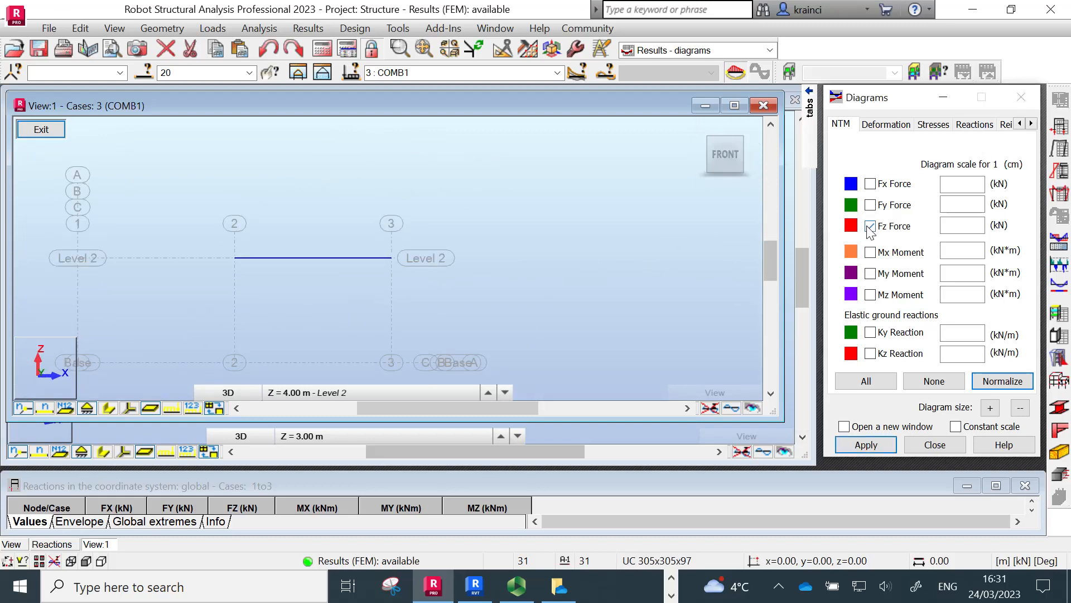
{"action": "left_click", "coordinate": [865, 445]}
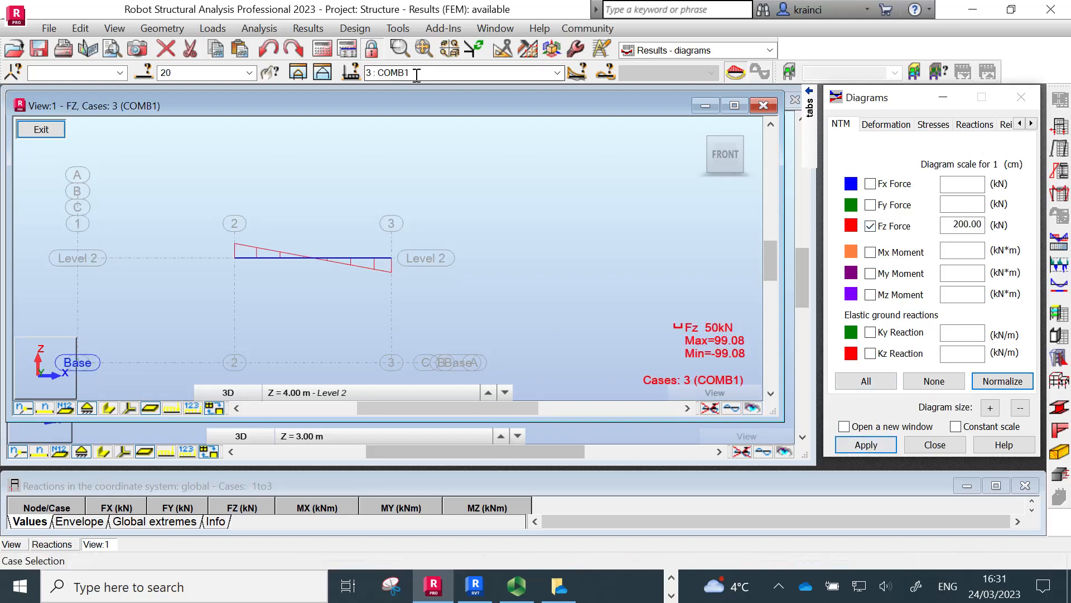
{"action": "left_click", "coordinate": [556, 76]}
{"action": "left_click", "coordinate": [556, 74]}
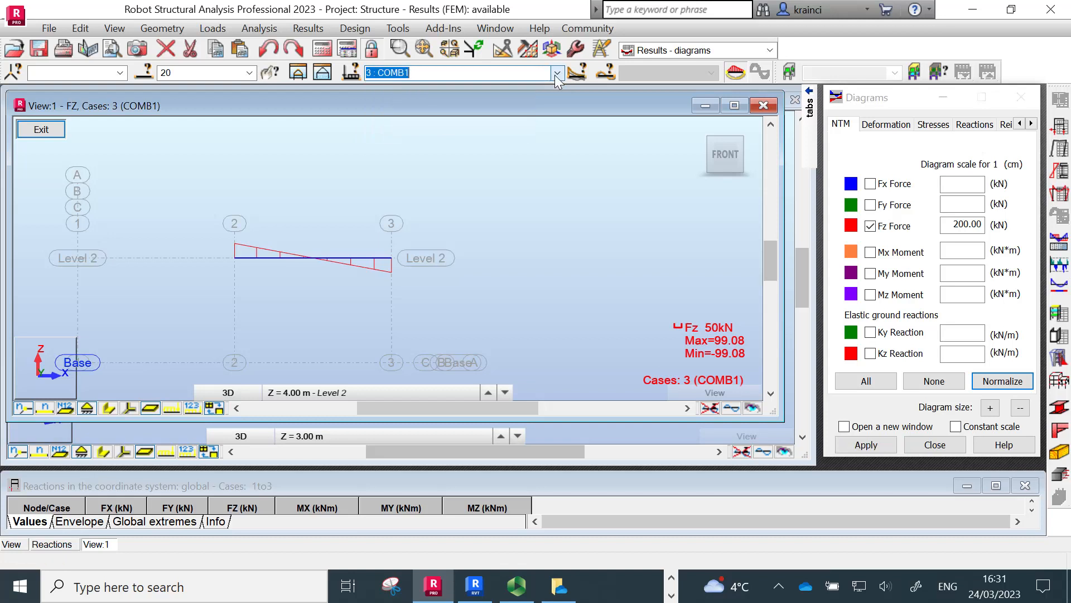
Step: Add value labels to the secondary beam's Fz diagram and normalize its scale
{"action": "mouse_move", "coordinate": [809, 106]}
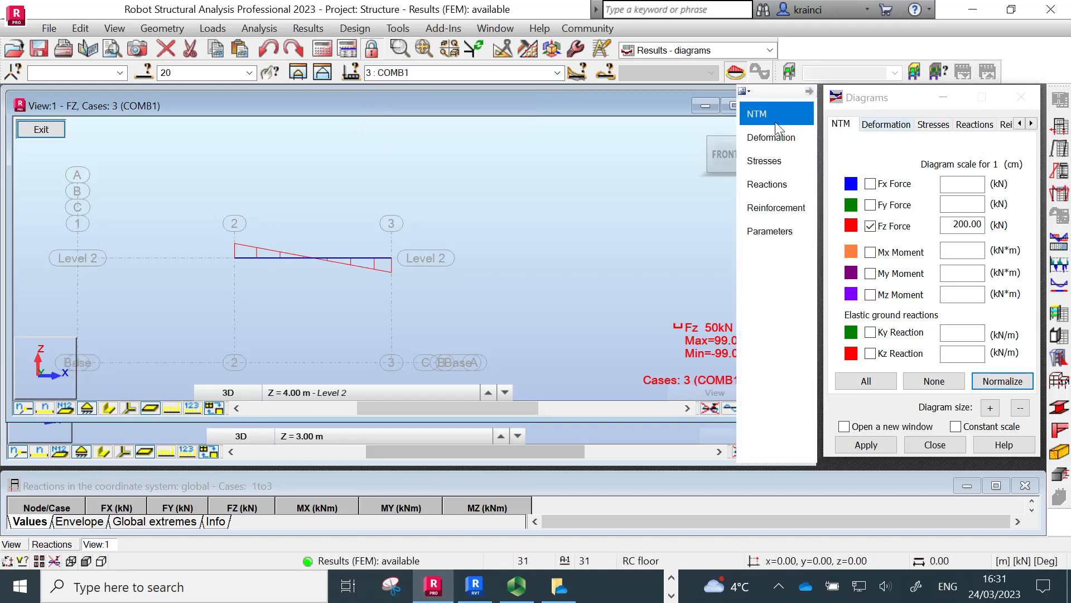
{"action": "left_click", "coordinate": [773, 232]}
{"action": "left_click", "coordinate": [903, 199]}
{"action": "left_click", "coordinate": [871, 445]}
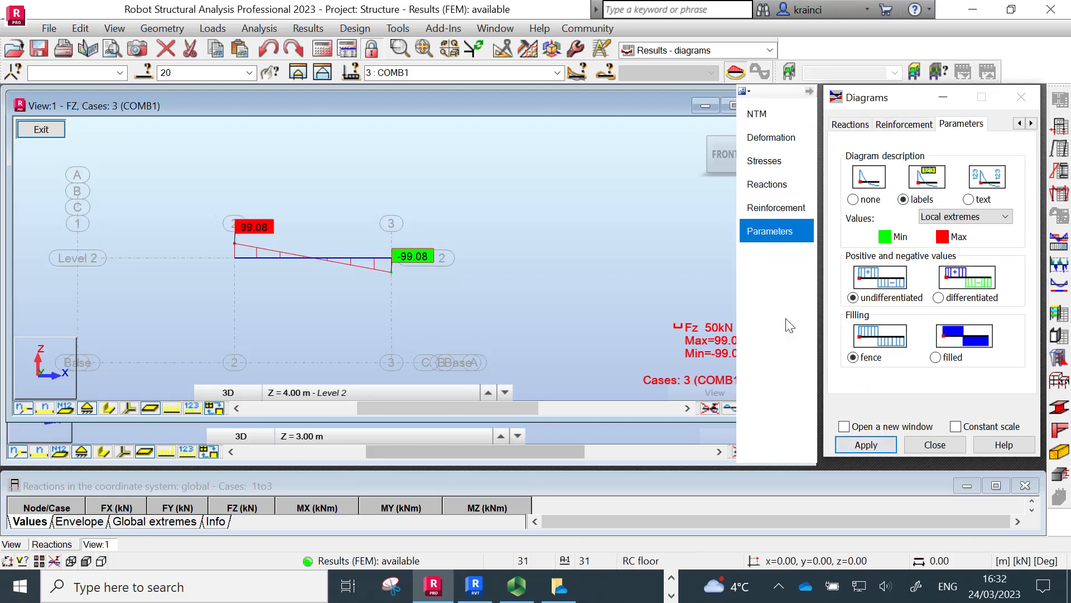
{"action": "left_click", "coordinate": [753, 139]}
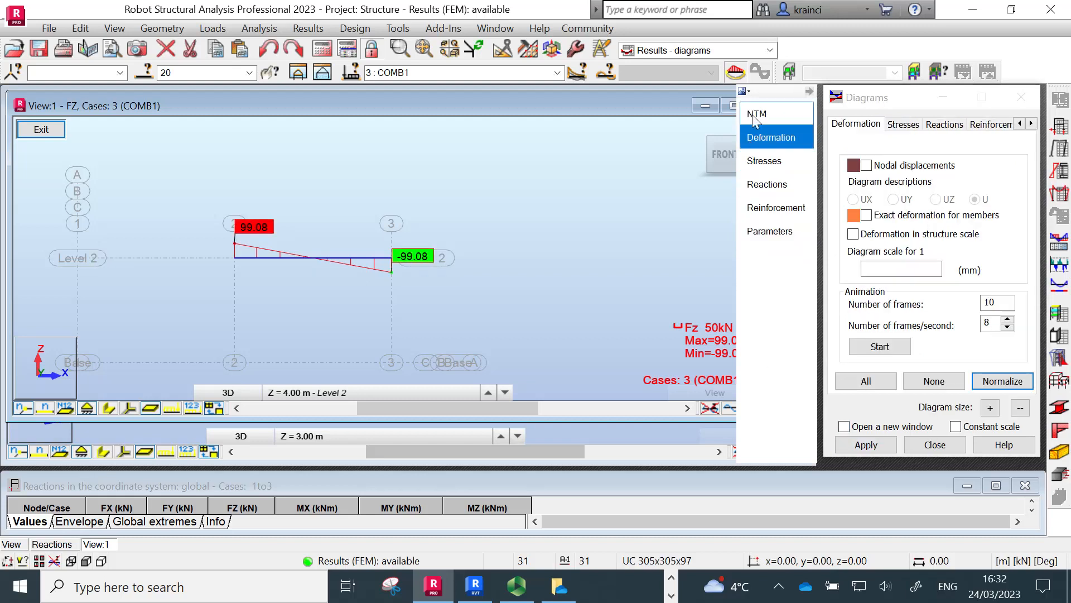
{"action": "left_click", "coordinate": [753, 113]}
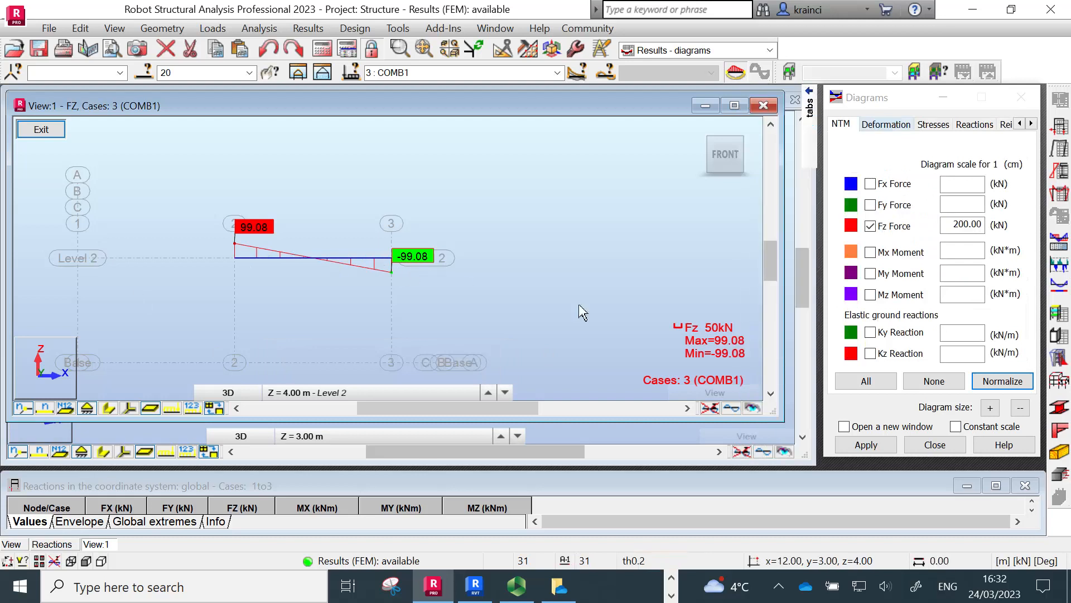
{"action": "left_click", "coordinate": [1000, 381]}
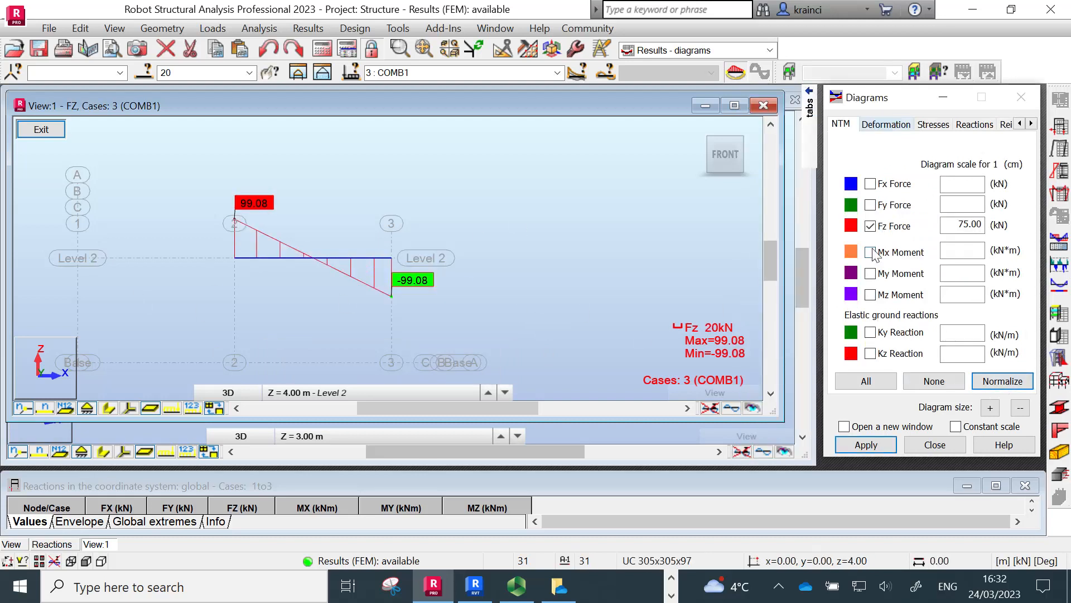
Step: Replace the secondary beam's Fz diagram with its My bending moment diagram
{"action": "left_click", "coordinate": [871, 227]}
{"action": "left_click", "coordinate": [862, 444]}
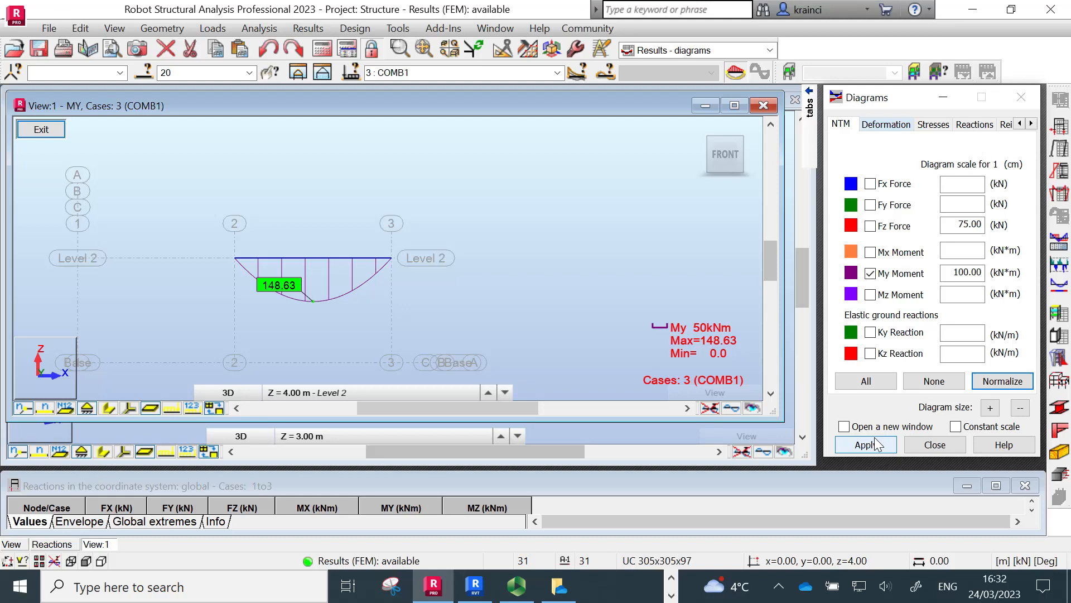
{"action": "left_click", "coordinate": [875, 437]}
Step: Turn off the My moment and display the maximum normal stress (S max) diagram for the secondary beam
{"action": "left_click", "coordinate": [872, 274]}
{"action": "left_click", "coordinate": [942, 125]}
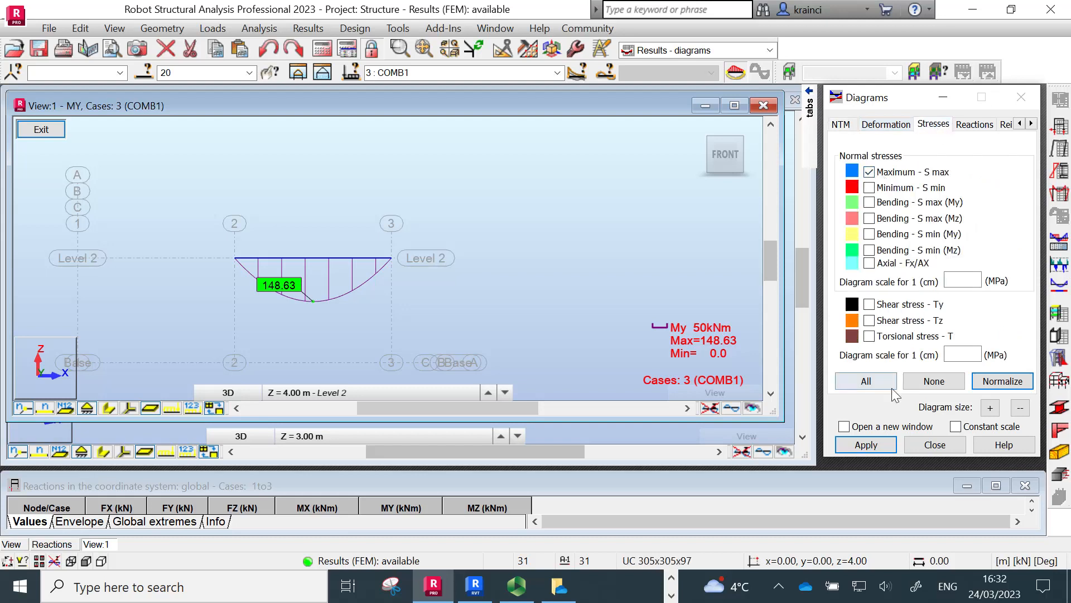
{"action": "left_click", "coordinate": [866, 445]}
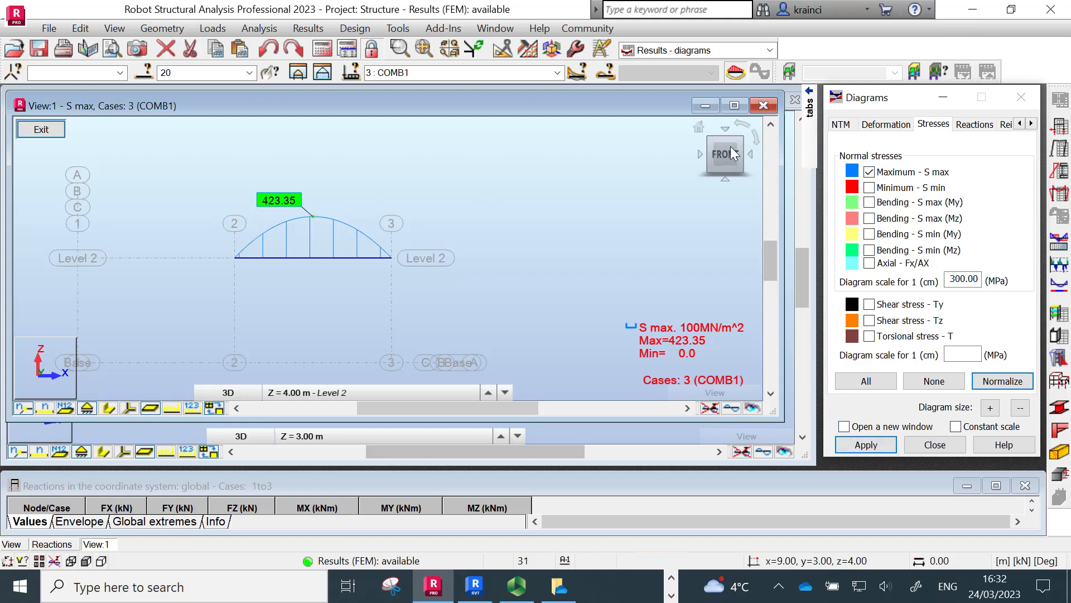
Step: Replace the S max diagram with the shear stress Tz diagram on the secondary beam
{"action": "left_click", "coordinate": [870, 173]}
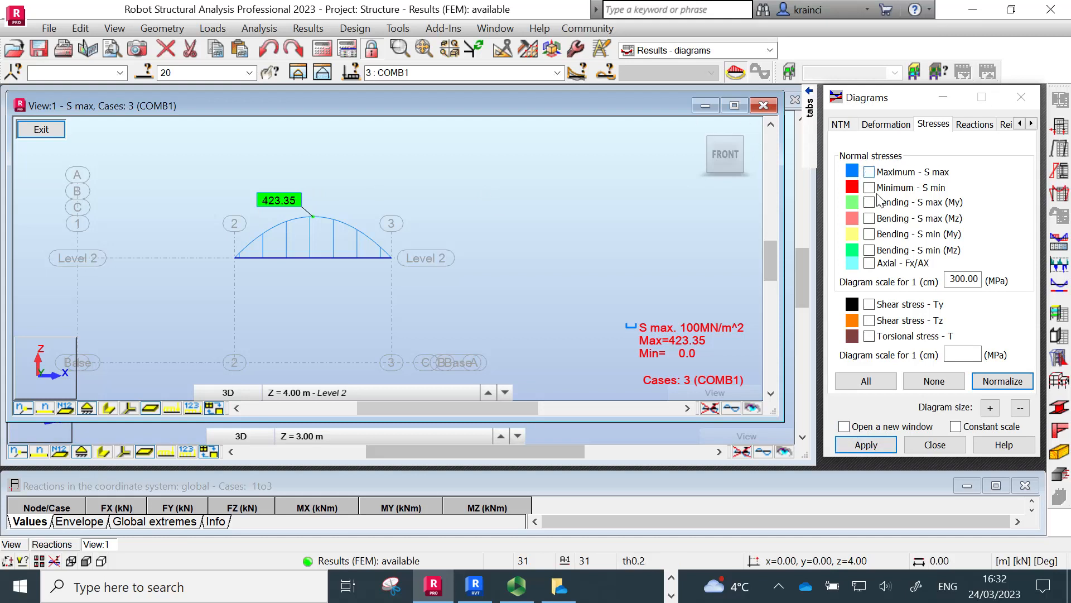
{"action": "left_click", "coordinate": [870, 321]}
{"action": "left_click", "coordinate": [851, 445]}
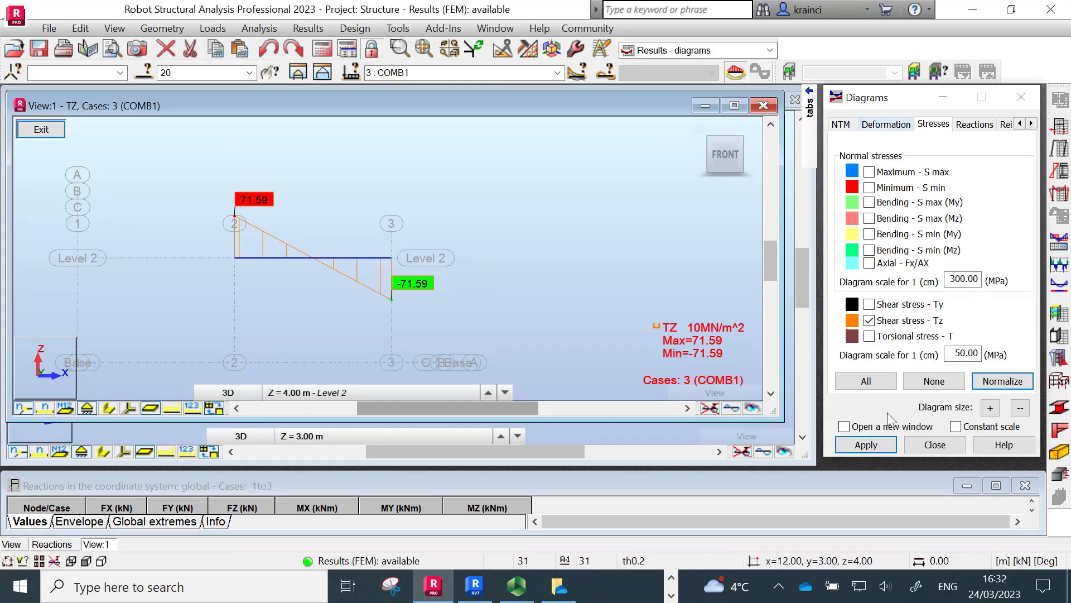
Step: Clear the Tz stress diagram and display the exact deformation for members on the secondary beam
{"action": "left_click", "coordinate": [870, 321]}
{"action": "left_click", "coordinate": [866, 445]}
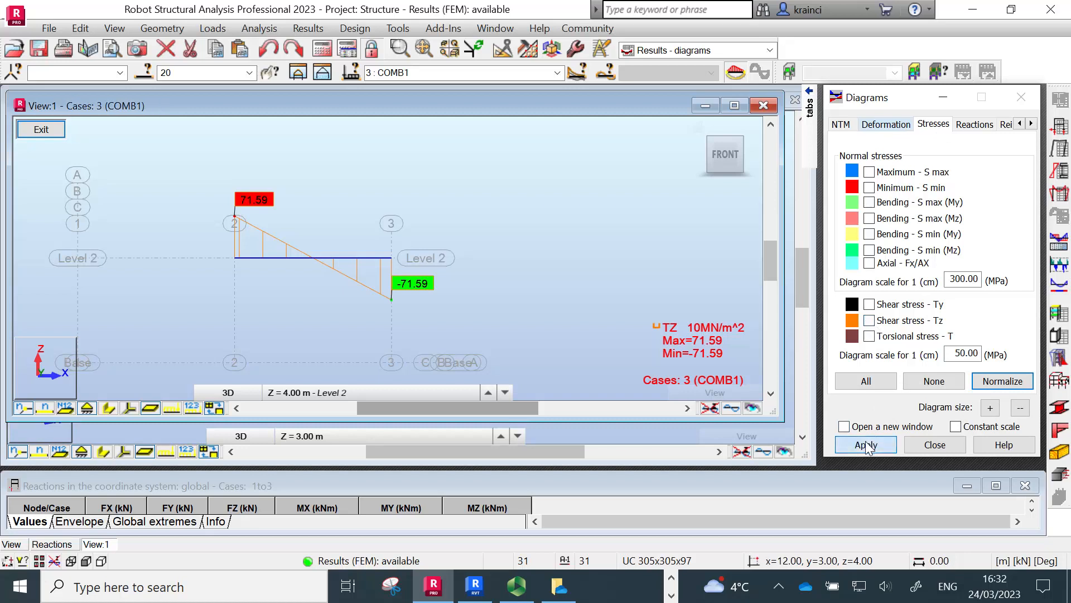
{"action": "left_click", "coordinate": [885, 123]}
{"action": "left_click", "coordinate": [867, 215]}
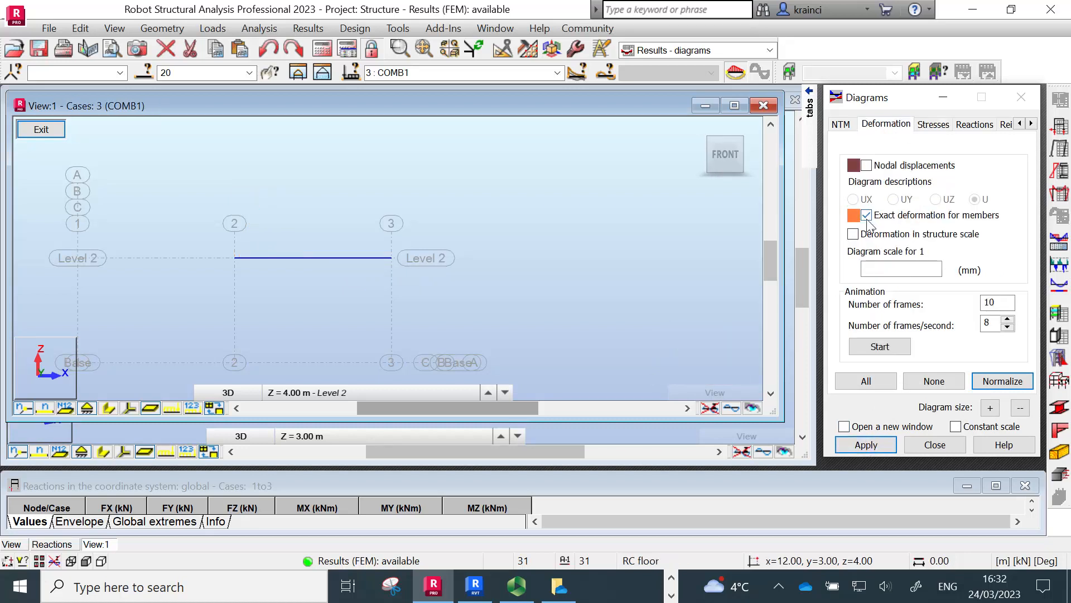
{"action": "left_click", "coordinate": [867, 445]}
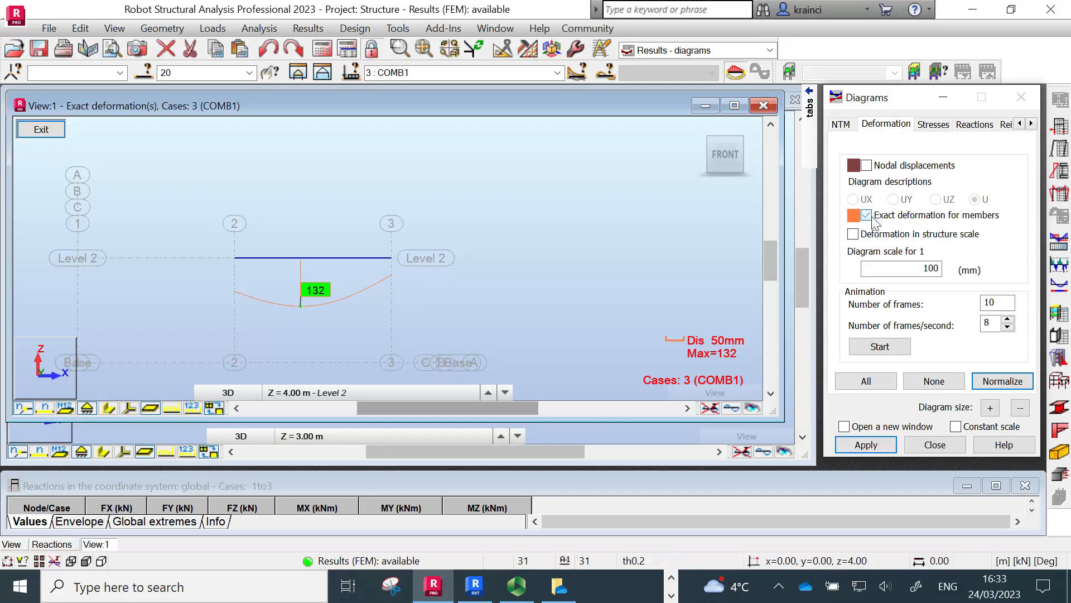
Step: Close the secondary beam's window and isolate bar 4, the grid 2 primary beam between C and B, in right-side view
{"action": "mouse_move", "coordinate": [809, 106]}
{"action": "left_click", "coordinate": [757, 113]}
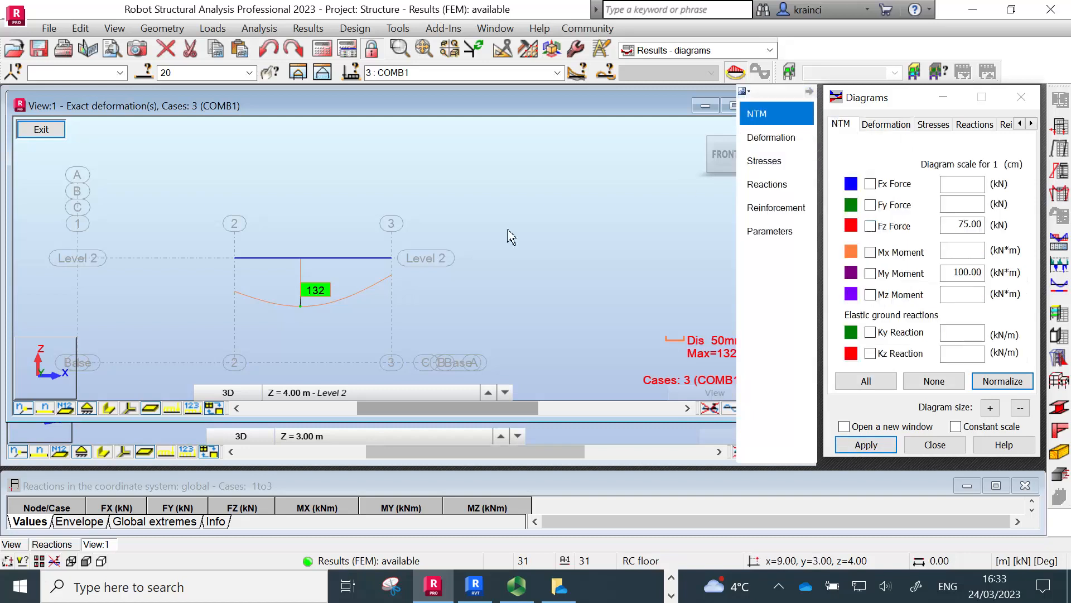
{"action": "left_click", "coordinate": [764, 105]}
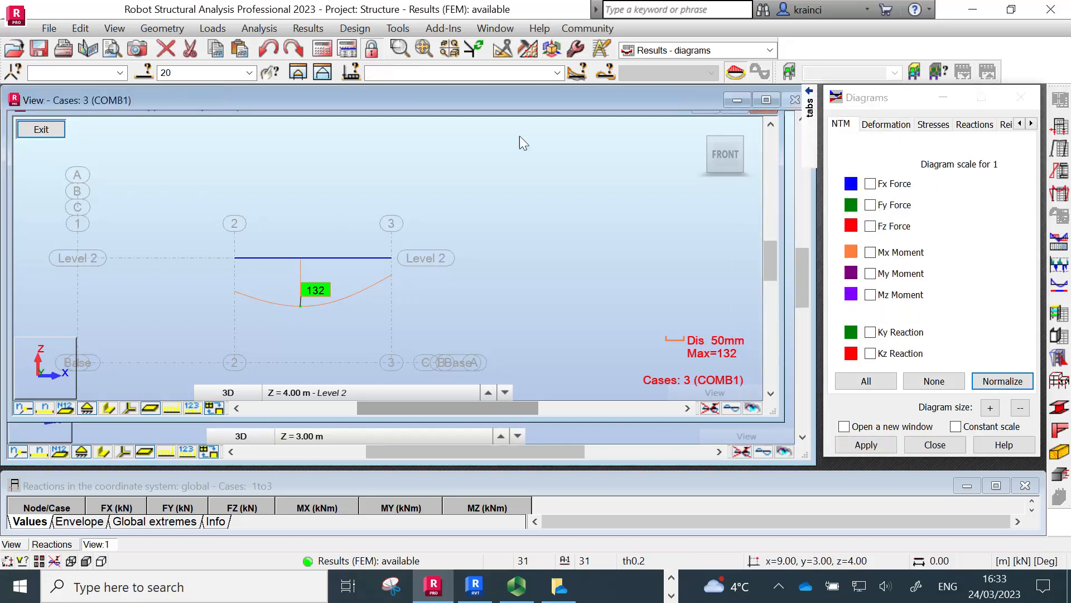
{"action": "left_click", "coordinate": [298, 72]}
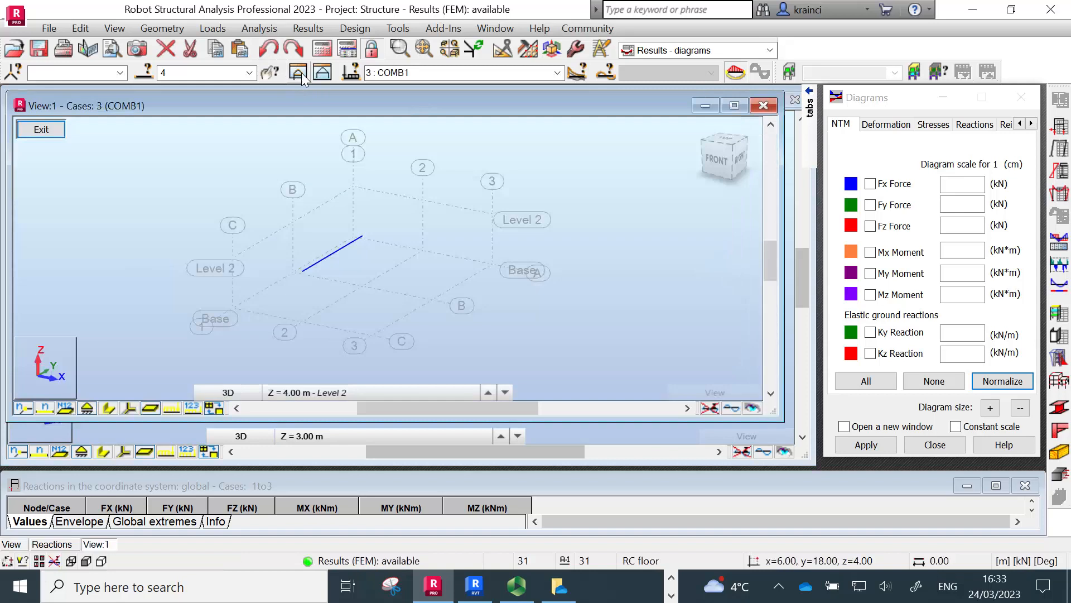
{"action": "left_click", "coordinate": [739, 159]}
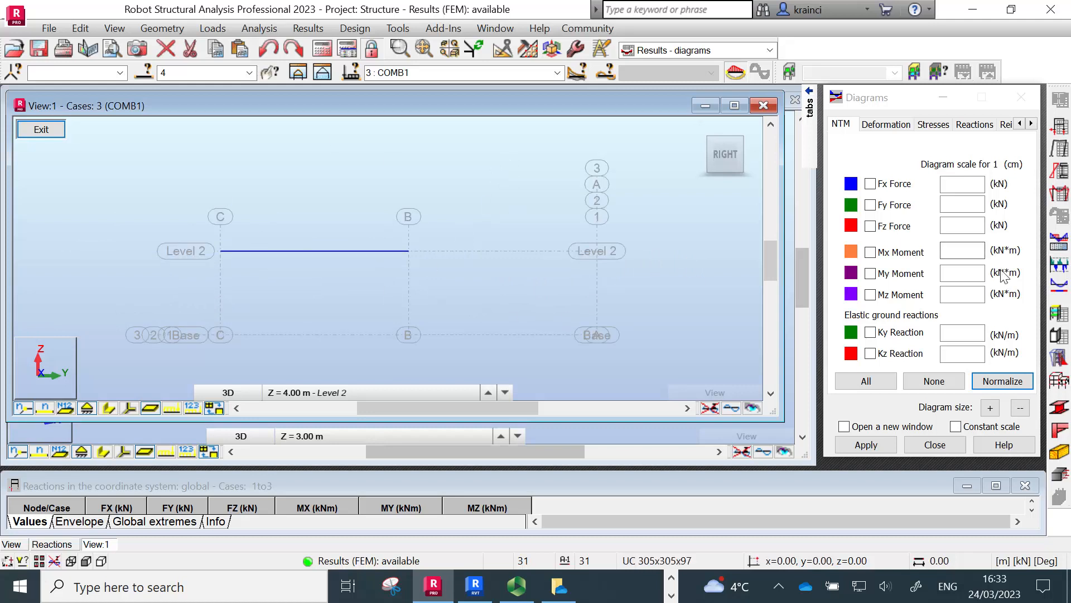
Step: Display the Fz shear force diagram with value labels on the isolated primary beam for COMB1
{"action": "left_click", "coordinate": [873, 227]}
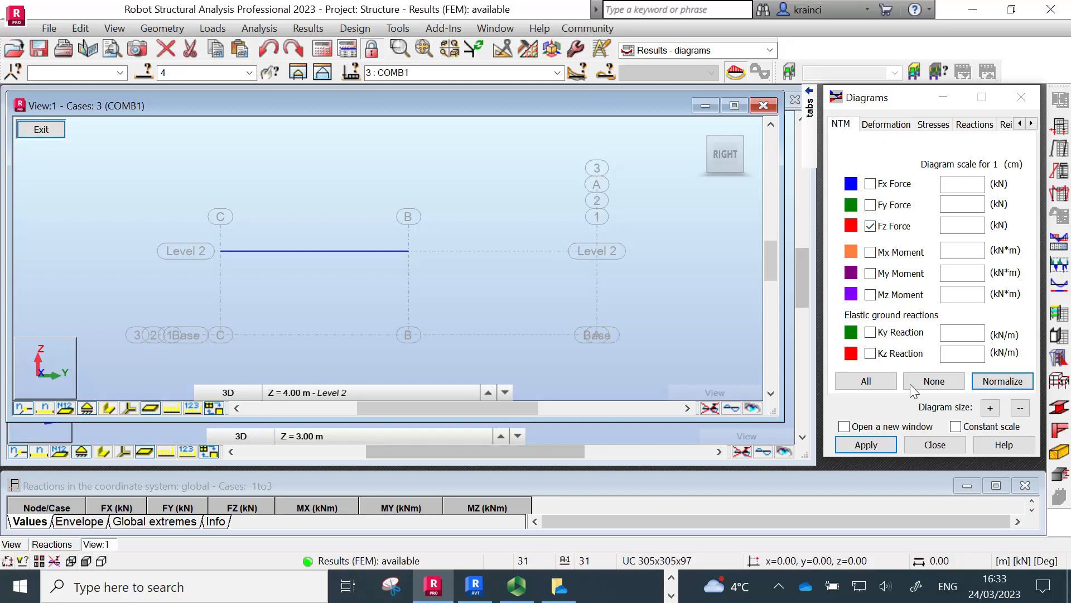
{"action": "left_click", "coordinate": [870, 446]}
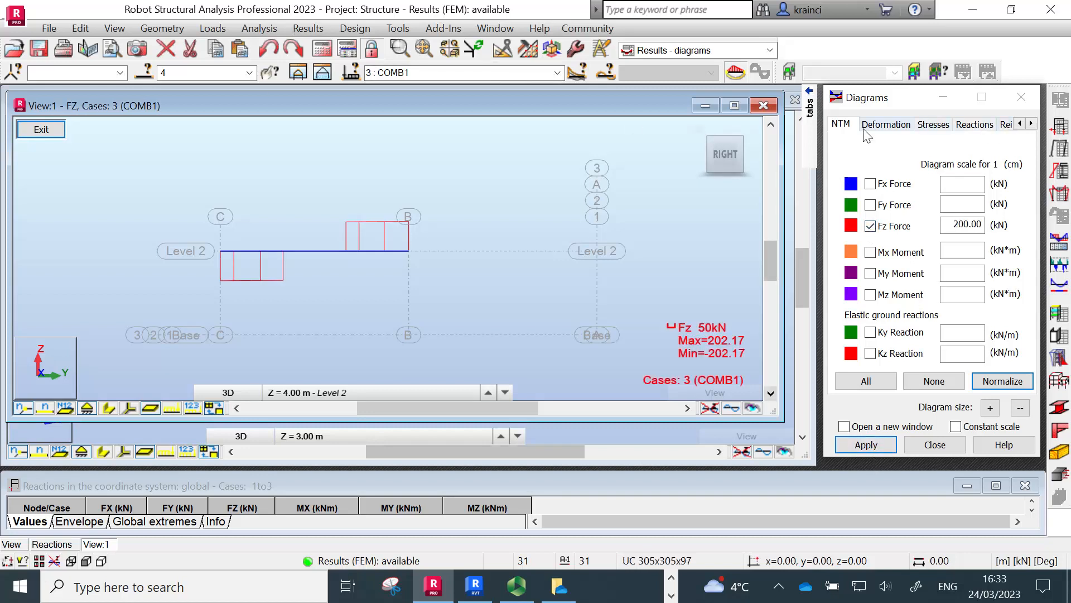
{"action": "mouse_move", "coordinate": [807, 120]}
{"action": "left_click", "coordinate": [785, 233]}
{"action": "left_click", "coordinate": [903, 199]}
{"action": "left_click", "coordinate": [866, 444]}
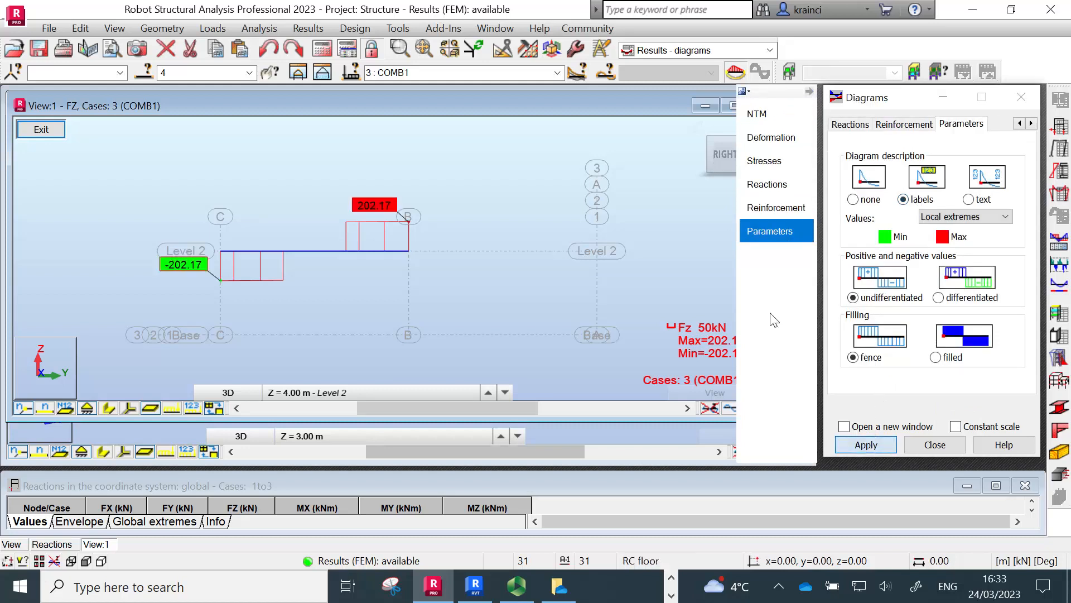
Step: Replace the primary beam's Fz diagram with its My bending moment diagram
{"action": "left_click", "coordinate": [758, 114]}
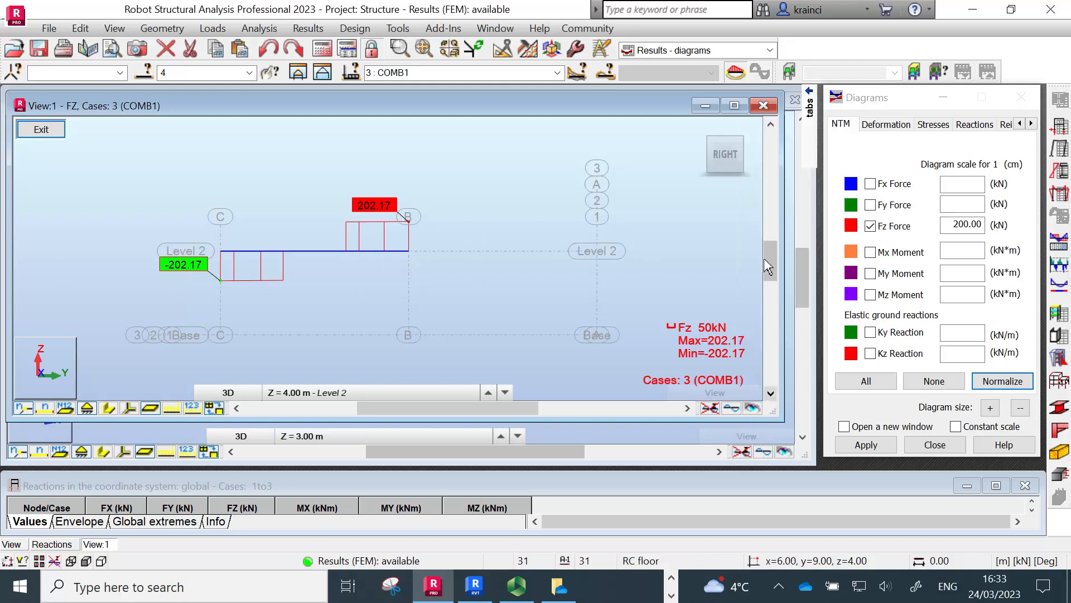
{"action": "left_click", "coordinate": [870, 226]}
{"action": "left_click", "coordinate": [870, 273]}
{"action": "left_click", "coordinate": [866, 445]}
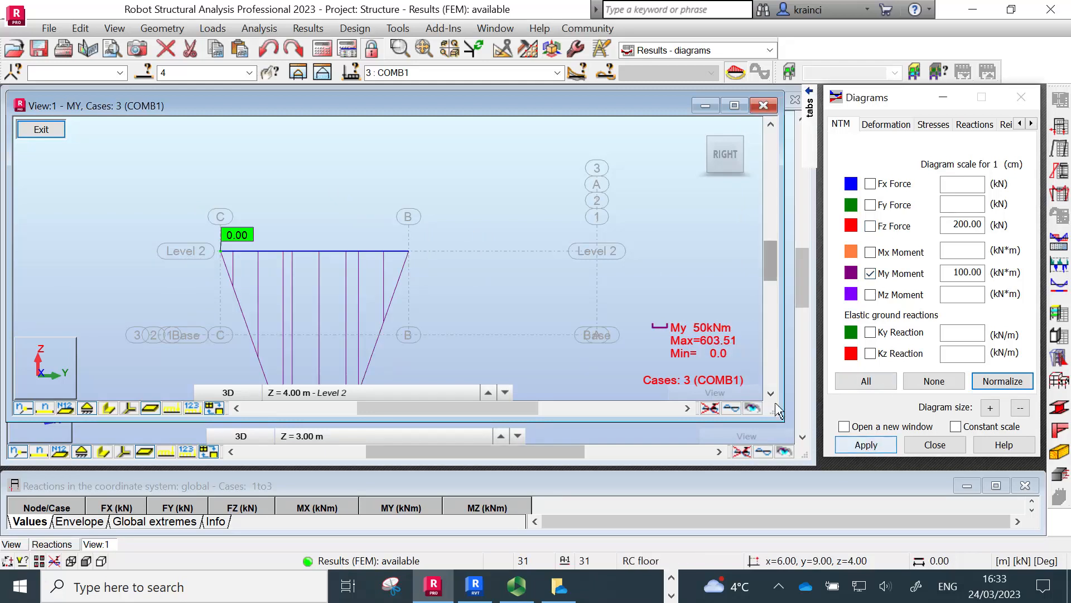
Step: Normalize the primary beam's My diagram scale, and replace the moment diagram with the maximum normal stress (S max) diagram
{"action": "left_click", "coordinate": [1003, 381]}
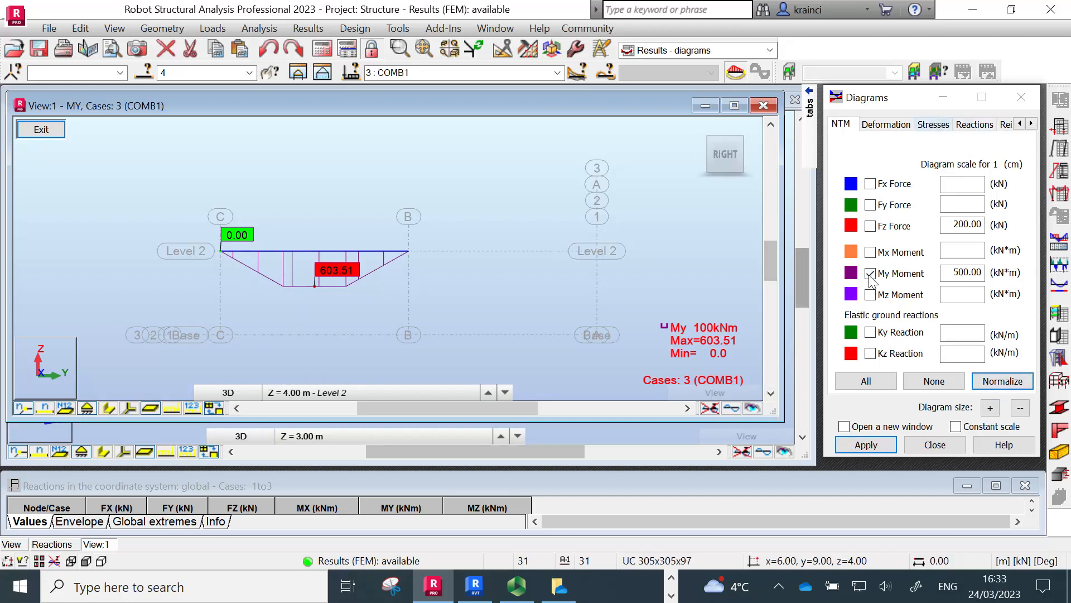
{"action": "left_click", "coordinate": [942, 126]}
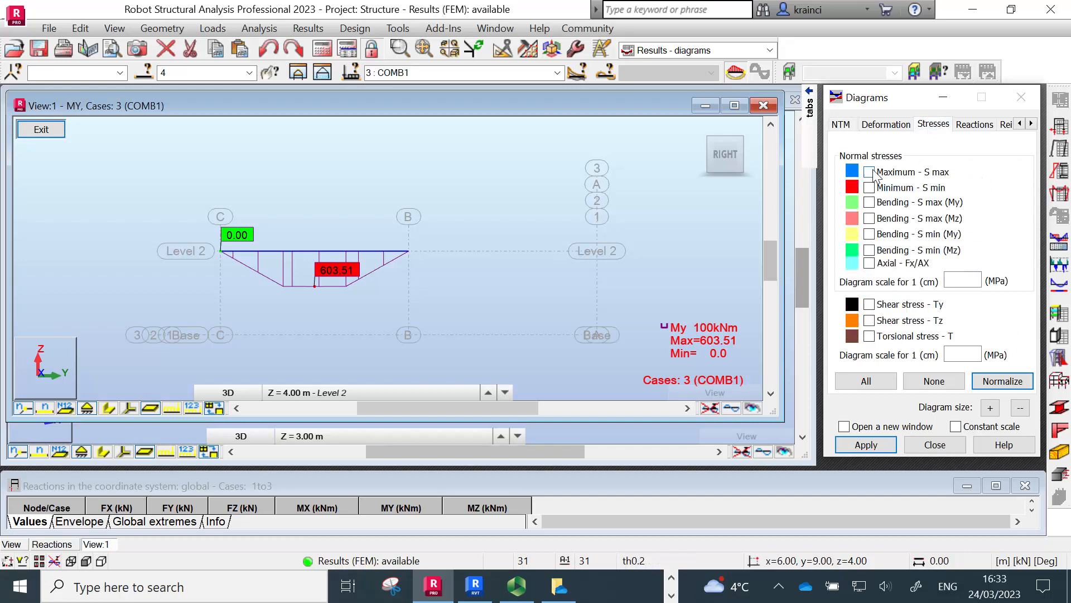
{"action": "left_click", "coordinate": [878, 447]}
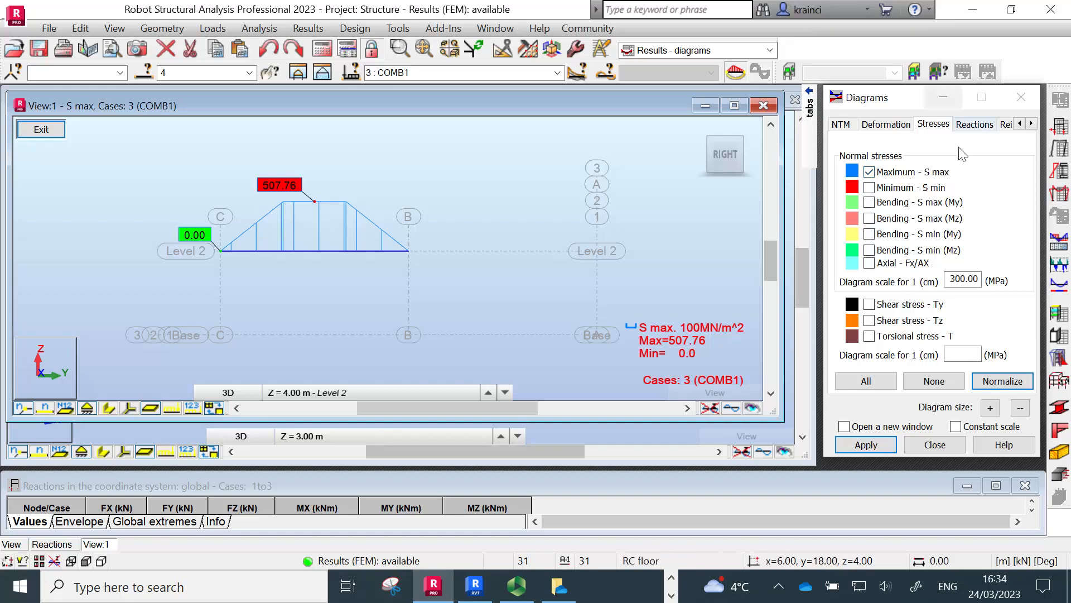
Step: Display the primary beam's minimum normal stress (S min) diagram, followed by its Tz shear stress diagram
{"action": "left_click", "coordinate": [874, 173]}
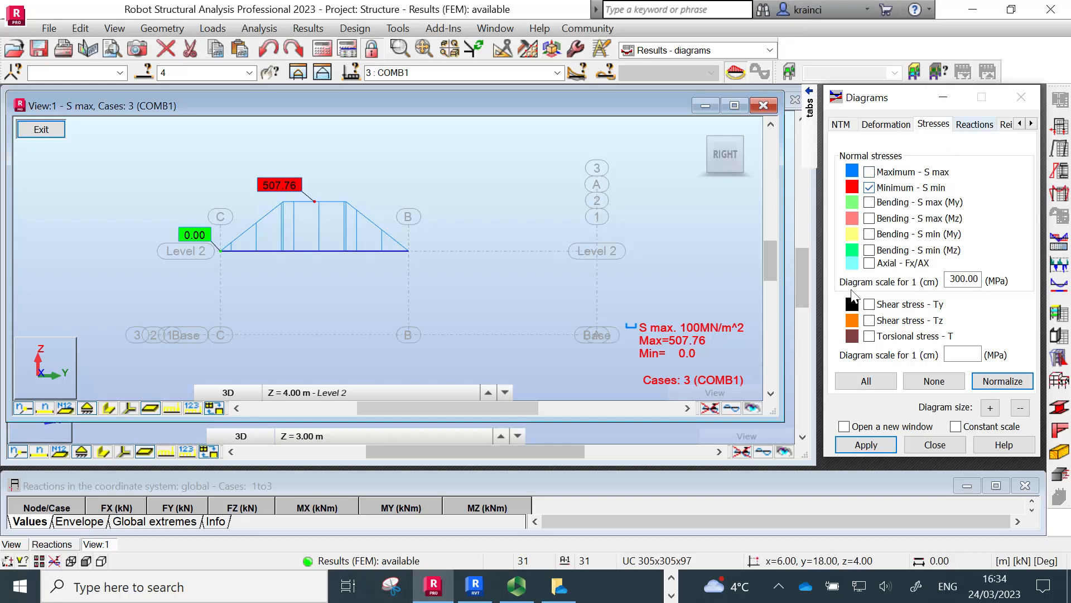
{"action": "left_click", "coordinate": [854, 443]}
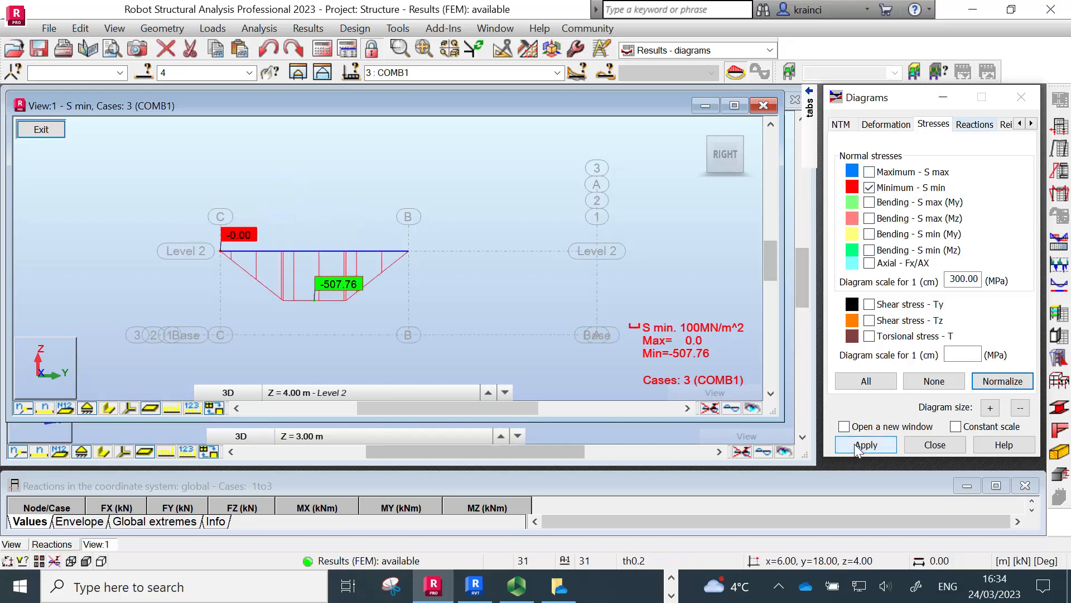
{"action": "left_click", "coordinate": [869, 189]}
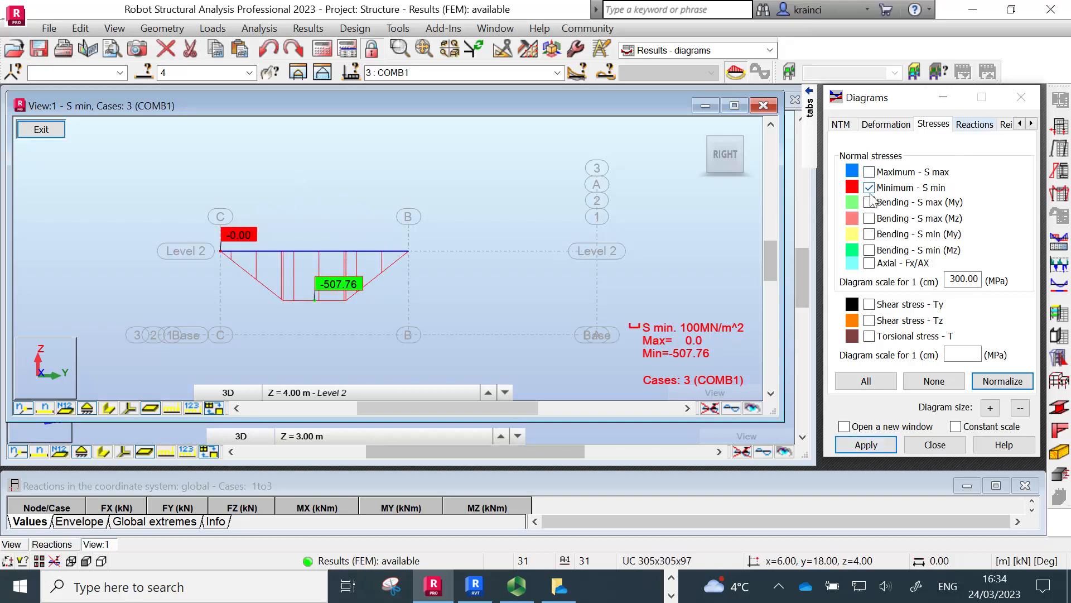
{"action": "left_click", "coordinate": [870, 322]}
{"action": "left_click", "coordinate": [867, 445]}
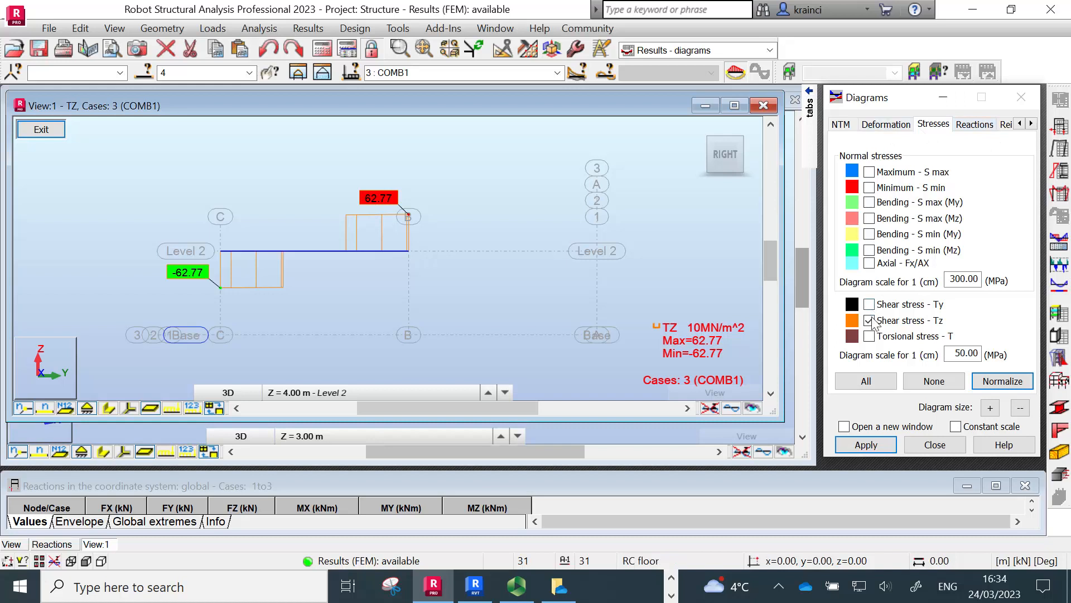
Step: Replace the primary beam's Tz stress diagram with the exact deformation for members
{"action": "left_click", "coordinate": [887, 124]}
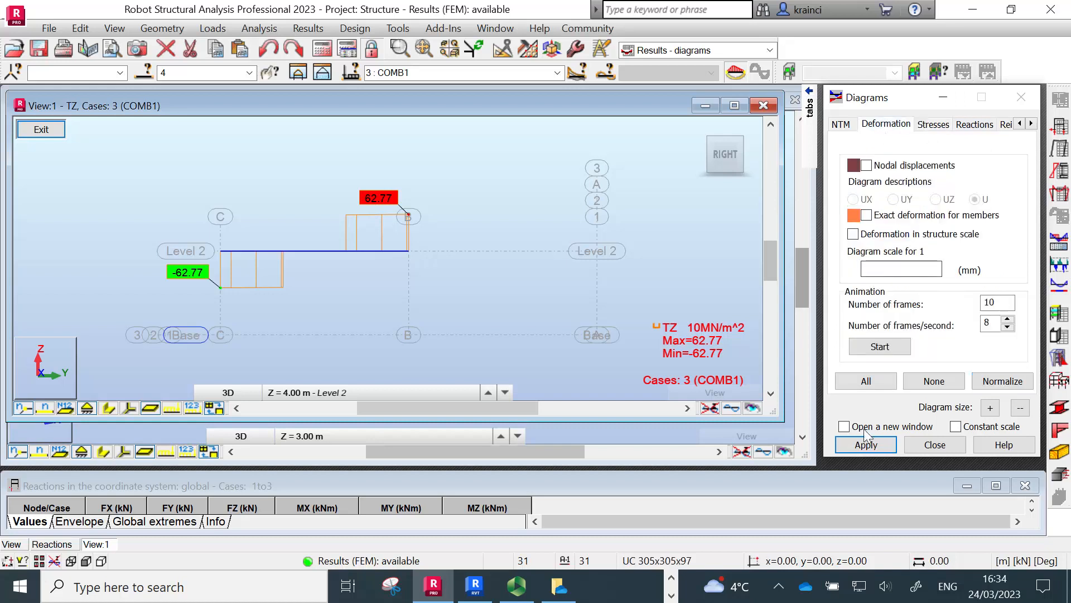
{"action": "left_click", "coordinate": [866, 216]}
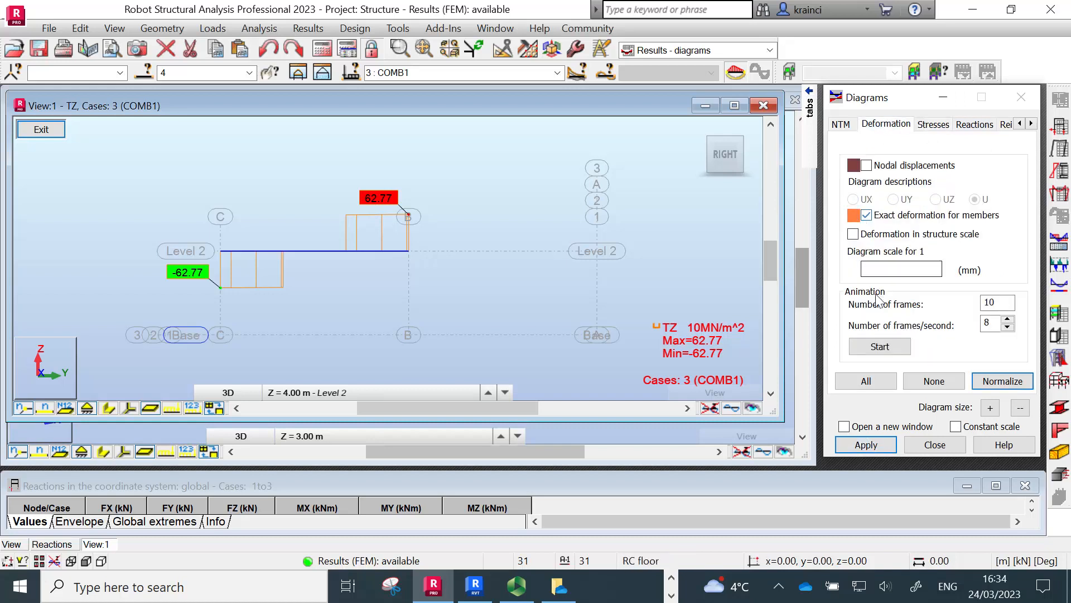
{"action": "left_click", "coordinate": [860, 446]}
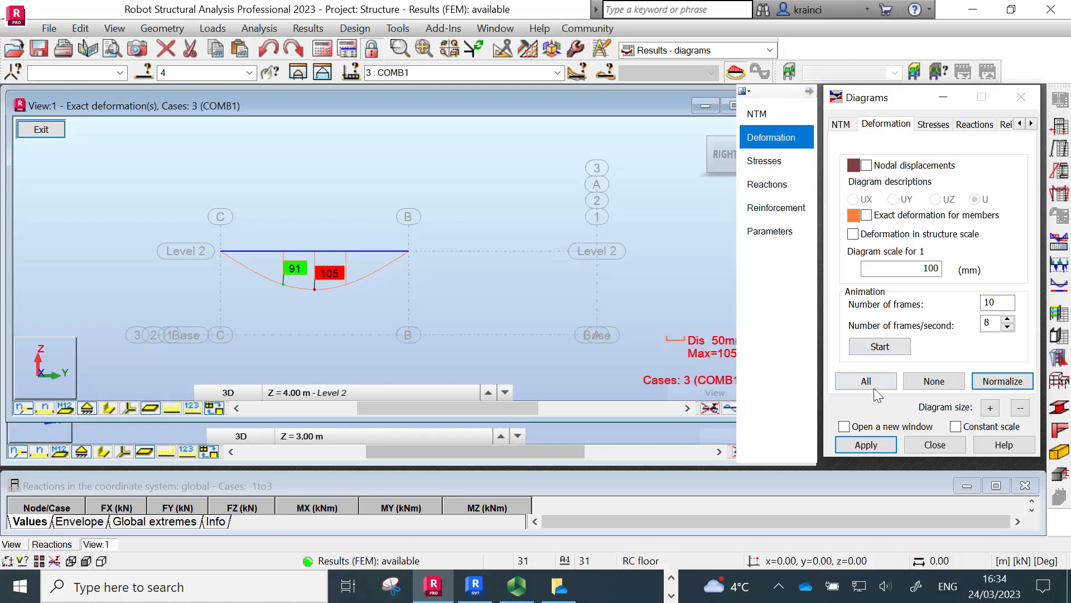
Step: Clear the primary beam's deformation diagram and isolate bar 25, the central column at grids B and 2, in place of the beam
{"action": "left_click", "coordinate": [866, 444]}
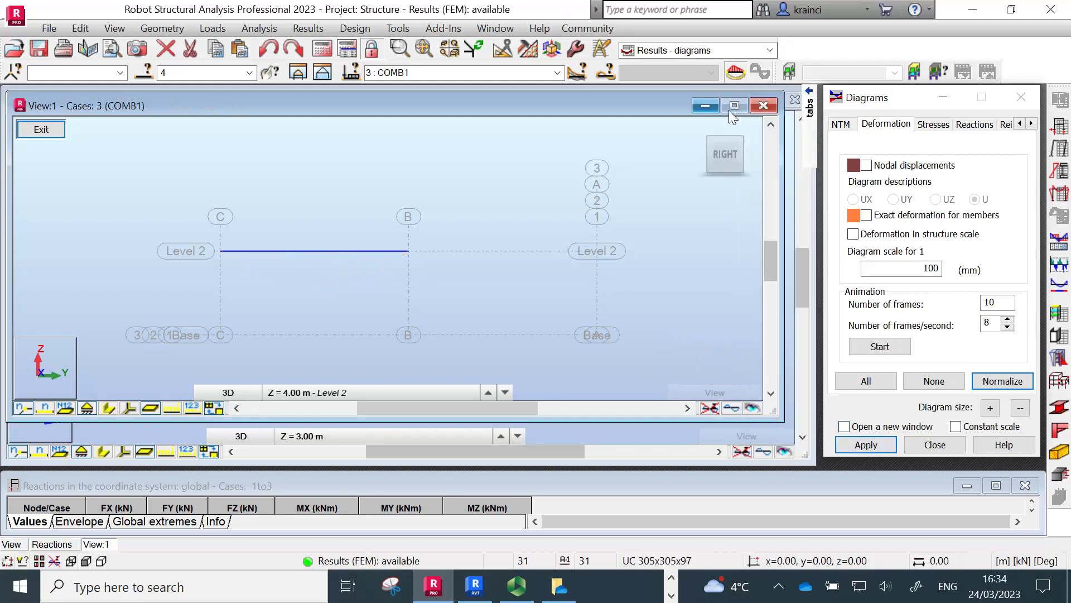
{"action": "left_click", "coordinate": [763, 107]}
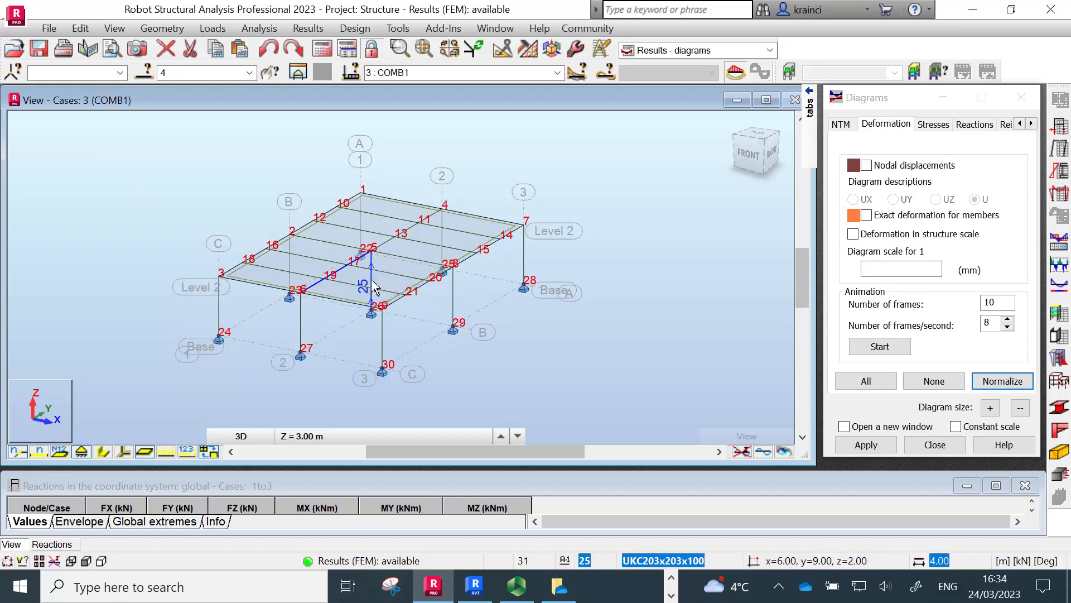
{"action": "left_click", "coordinate": [297, 72]}
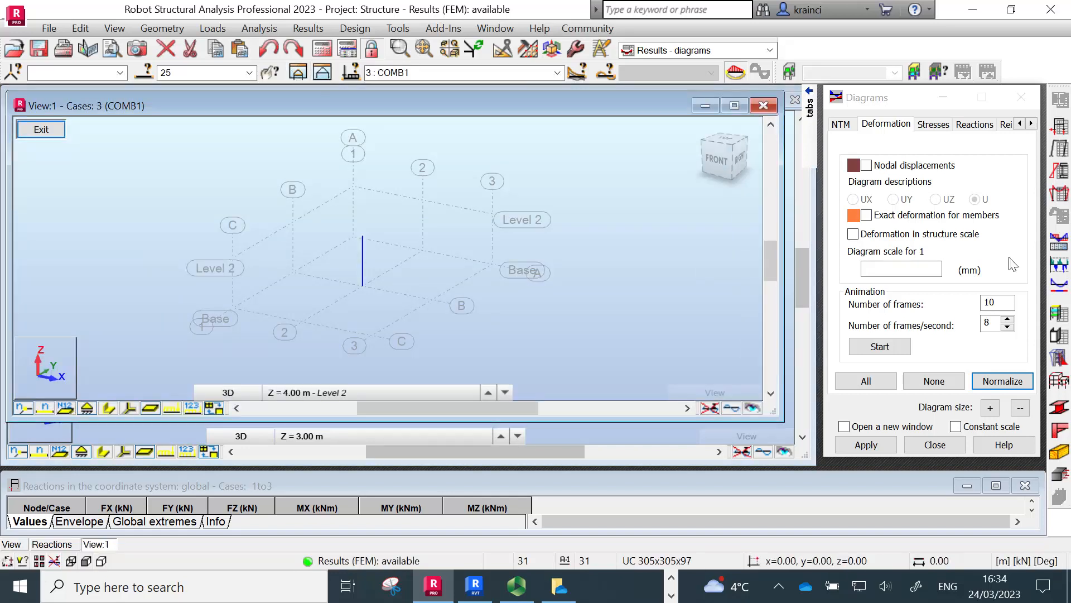
Step: Display the Fx axial force diagram on the isolated column for COMB1
{"action": "left_click", "coordinate": [842, 125]}
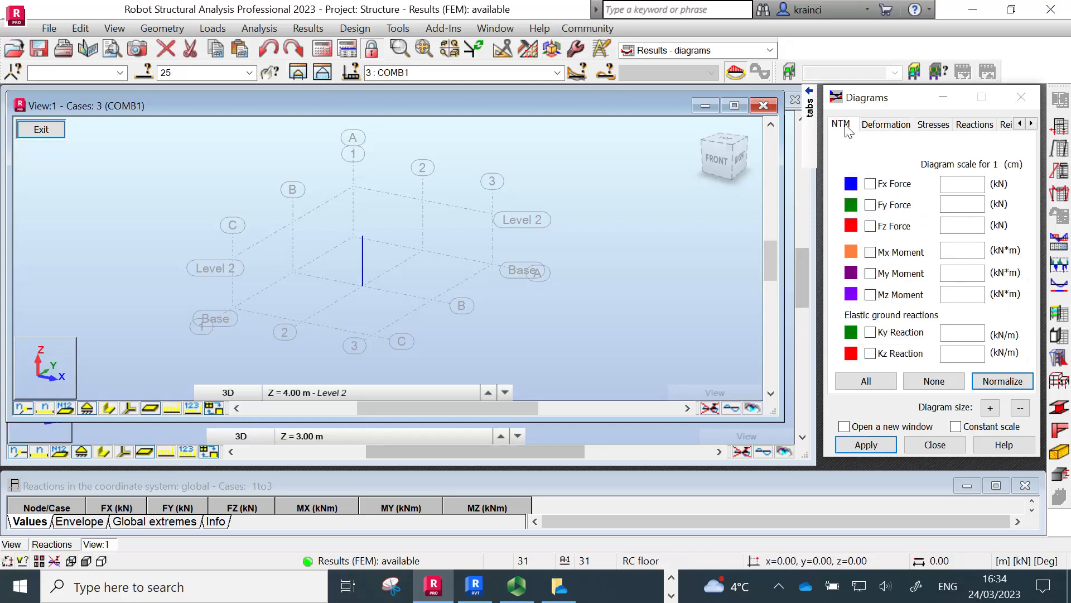
{"action": "left_click", "coordinate": [870, 183]}
{"action": "left_click", "coordinate": [866, 445]}
Step: Add value labels to the column's Fx diagram and show it in right-side view
{"action": "mouse_move", "coordinate": [809, 103]}
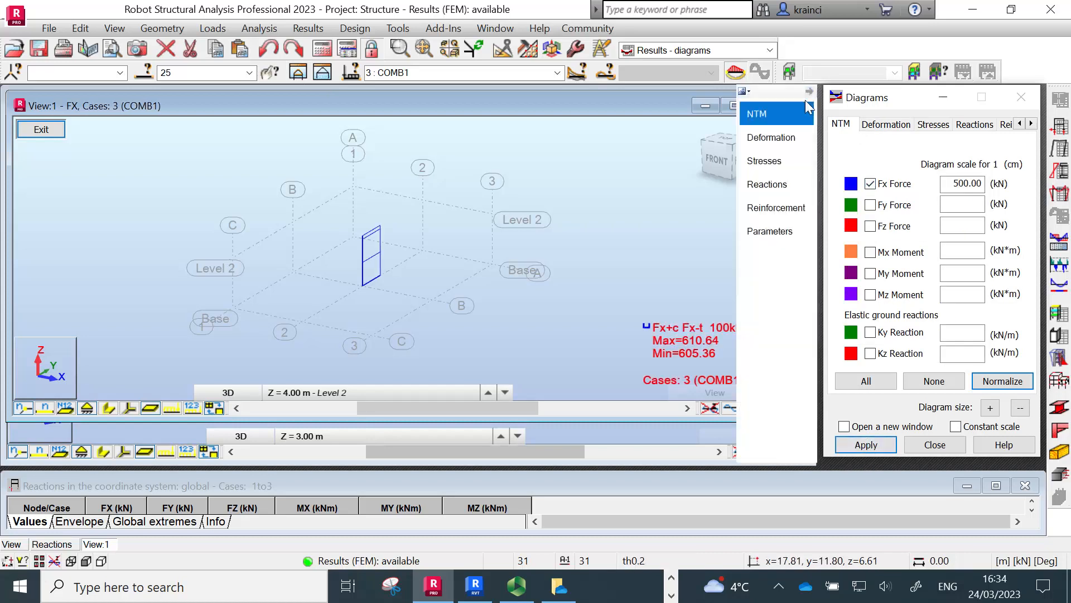
{"action": "left_click", "coordinate": [772, 231]}
{"action": "left_click", "coordinate": [903, 199]}
{"action": "left_click", "coordinate": [856, 448]}
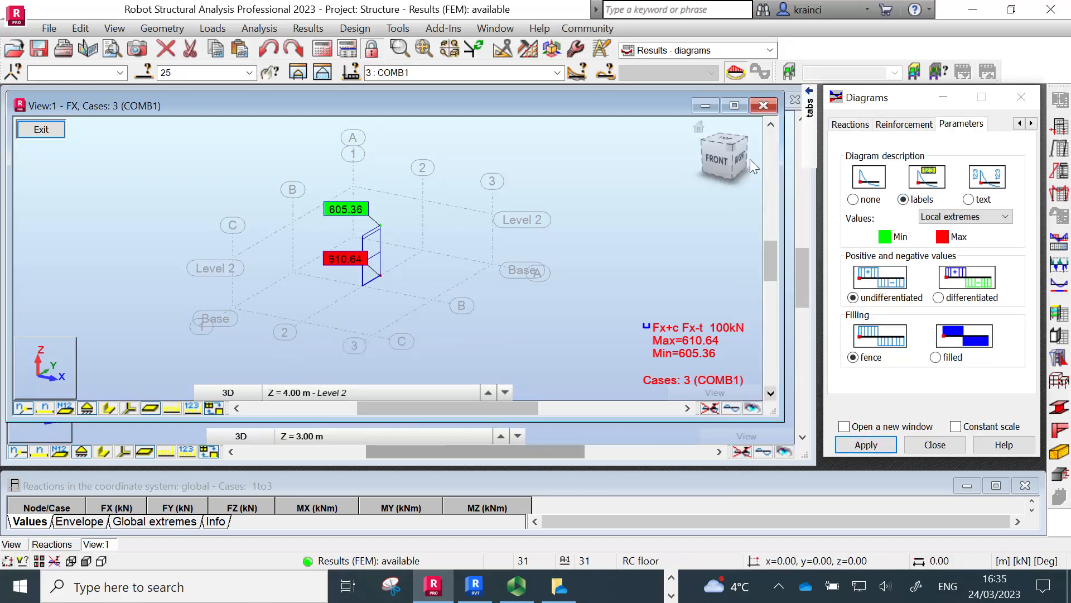
{"action": "left_click", "coordinate": [736, 159]}
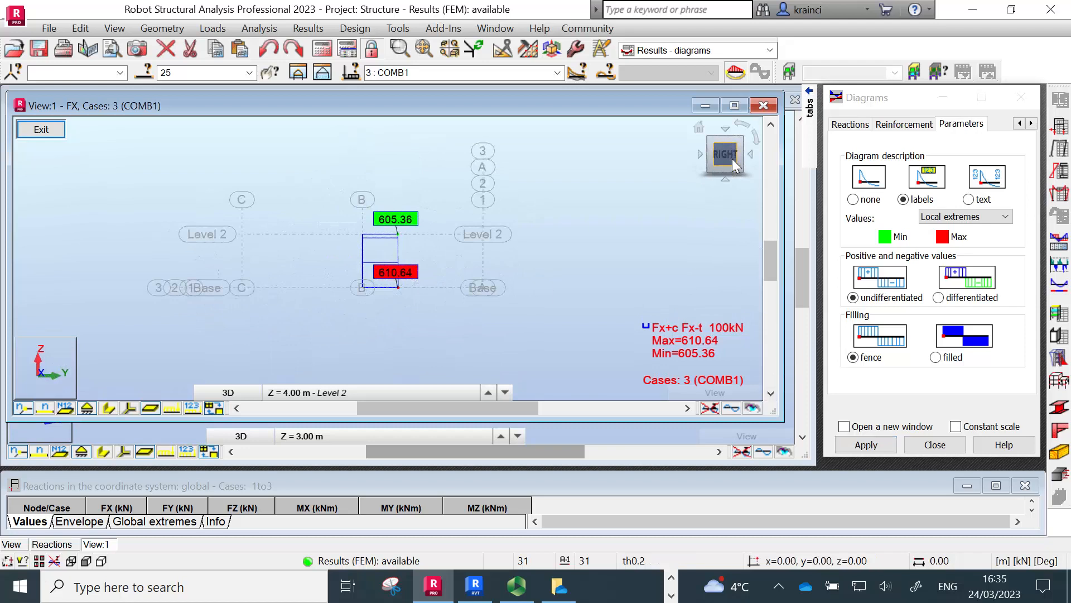
{"action": "scroll", "coordinate": [391, 343], "scroll_direction": "up", "scroll_amount": 1}
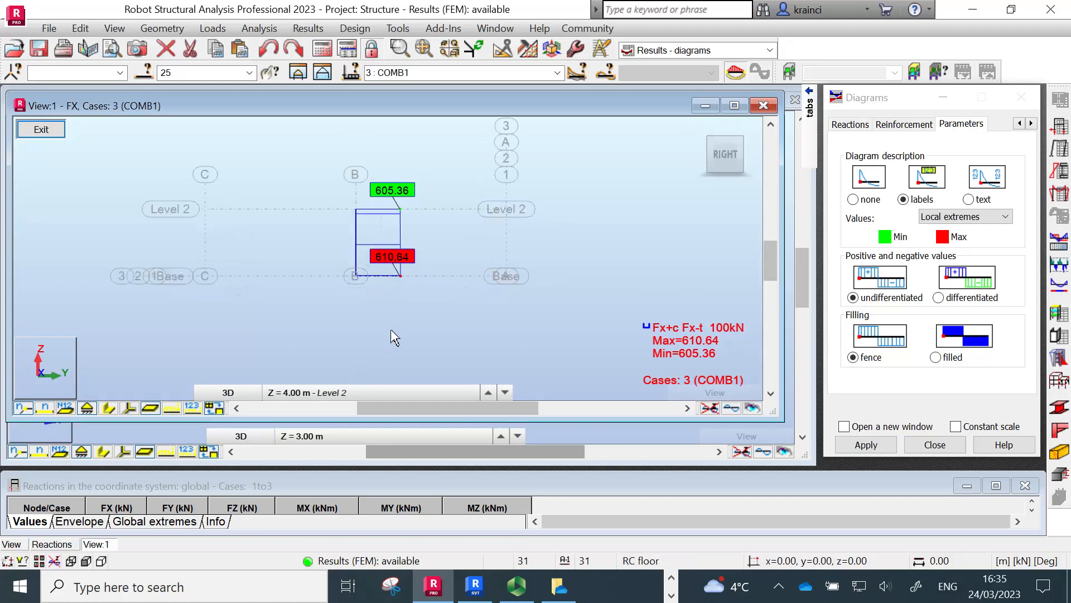
Step: Check the load case selection and close the isolated column's window to return to the full frame view
{"action": "left_click", "coordinate": [557, 73]}
{"action": "left_click", "coordinate": [557, 74]}
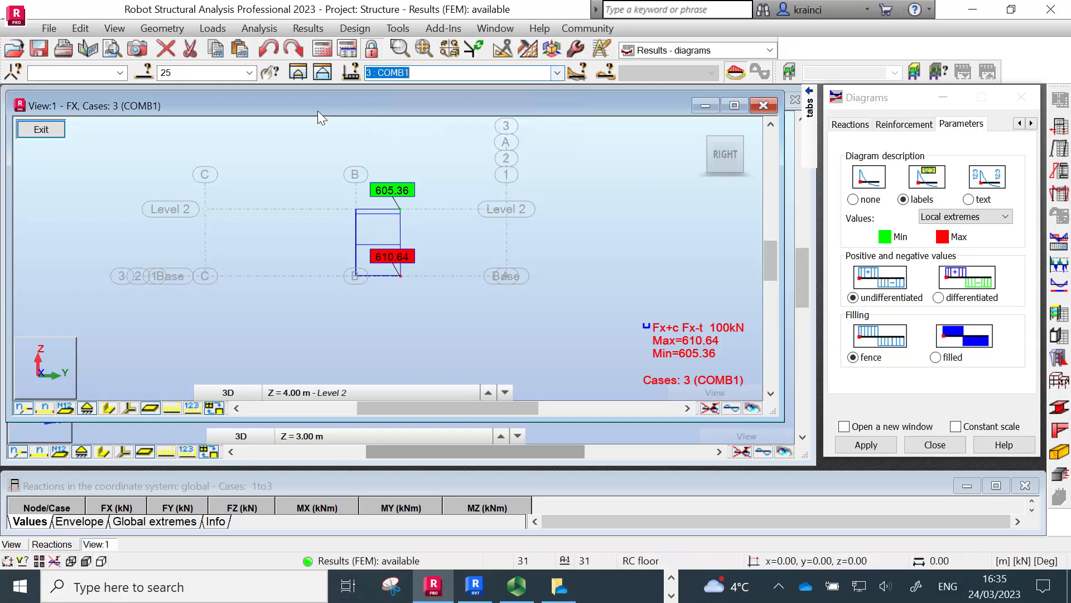
{"action": "left_click", "coordinate": [763, 105]}
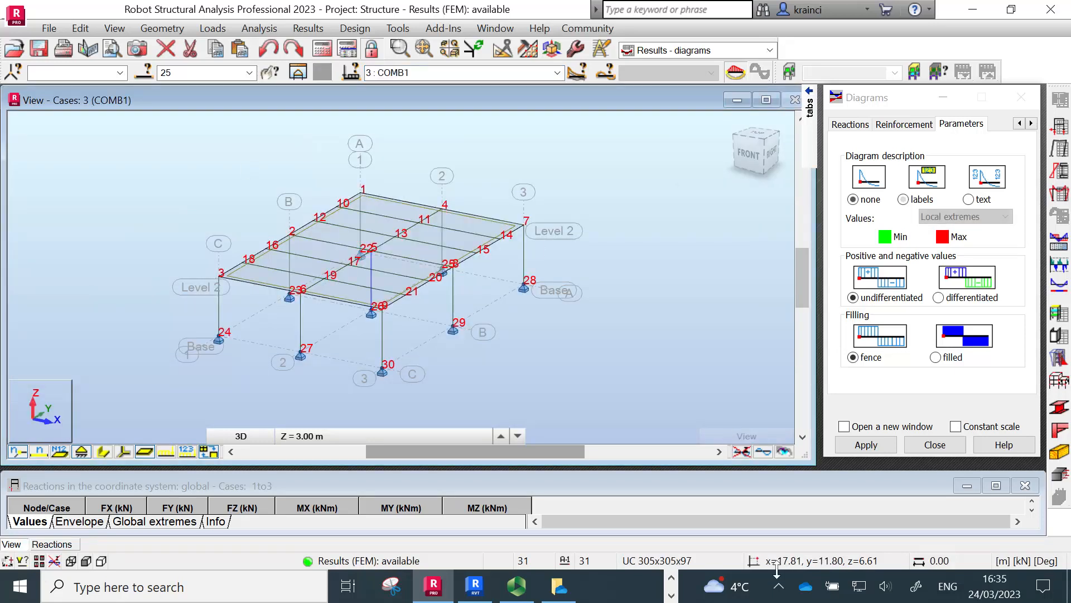
{"action": "left_click", "coordinate": [676, 600]}
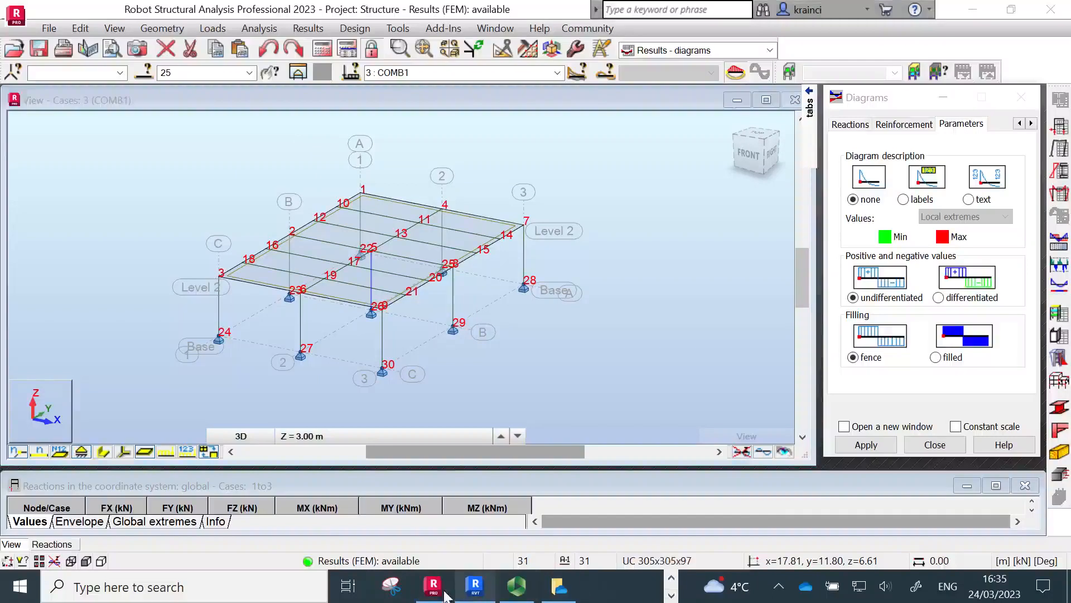